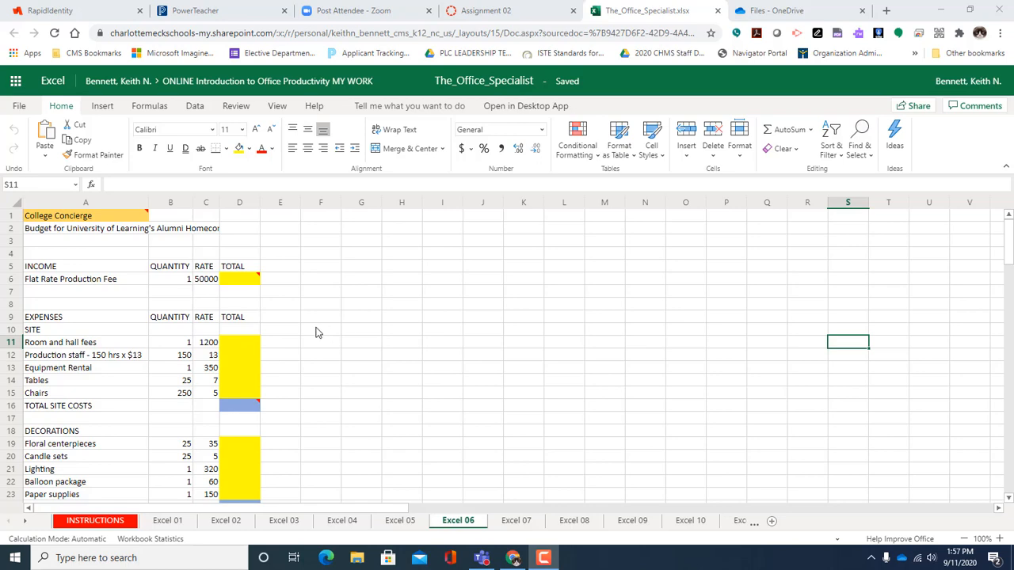
- Review the budget's income and expense sections on the Excel 06 sheet and open the comment on cell D6
scroll(308, 333, down, 3)
scroll(309, 333, down, 11)
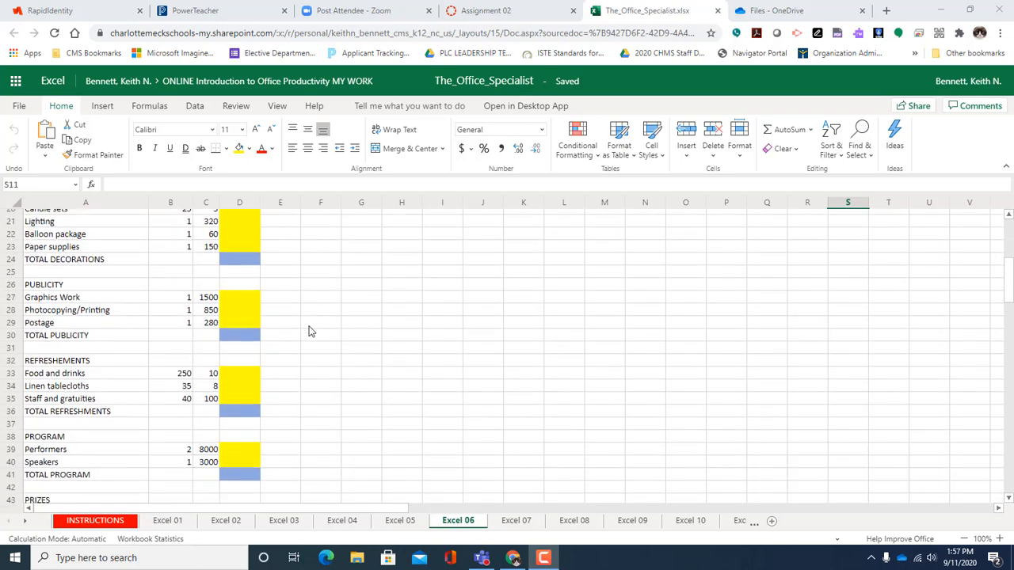
scroll(315, 331, up, 5)
scroll(315, 331, up, 10)
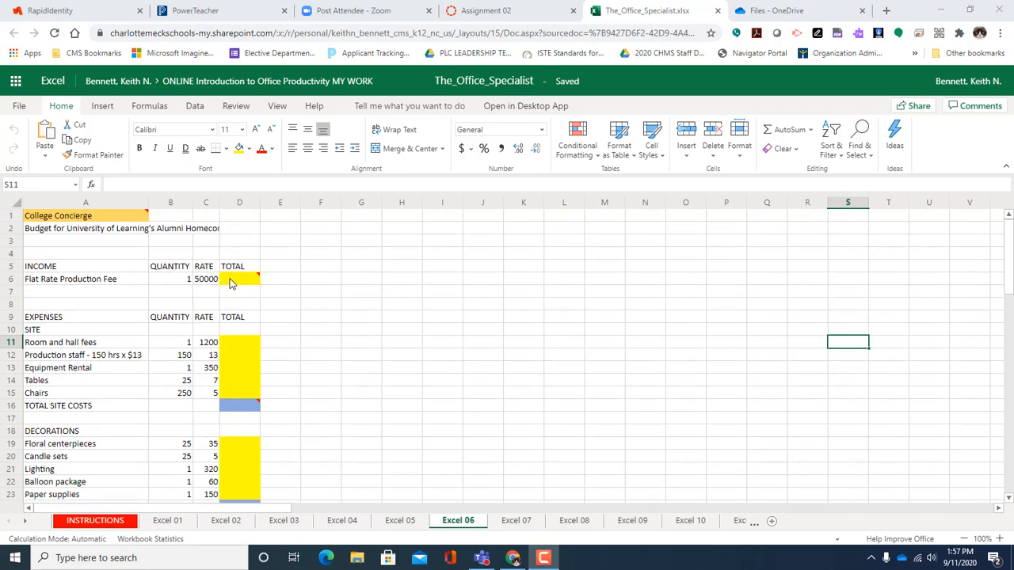
scroll(285, 310, down, 10)
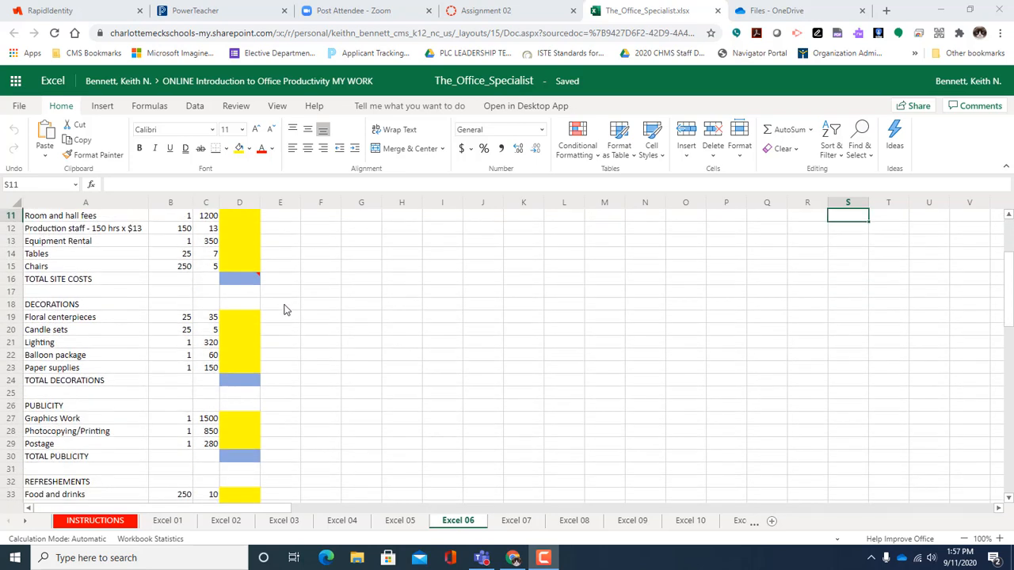
scroll(286, 310, down, 3)
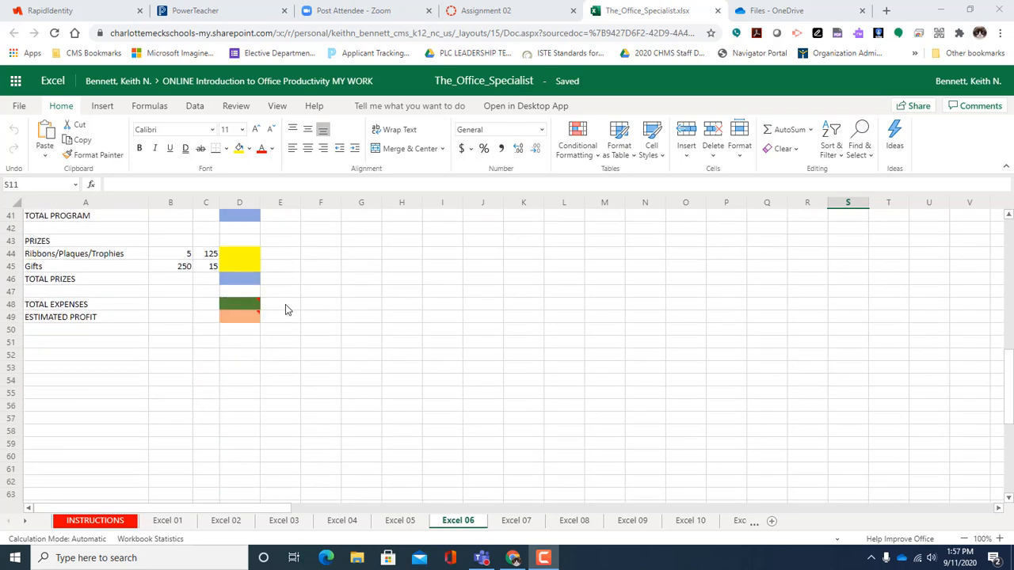
scroll(285, 310, up, 13)
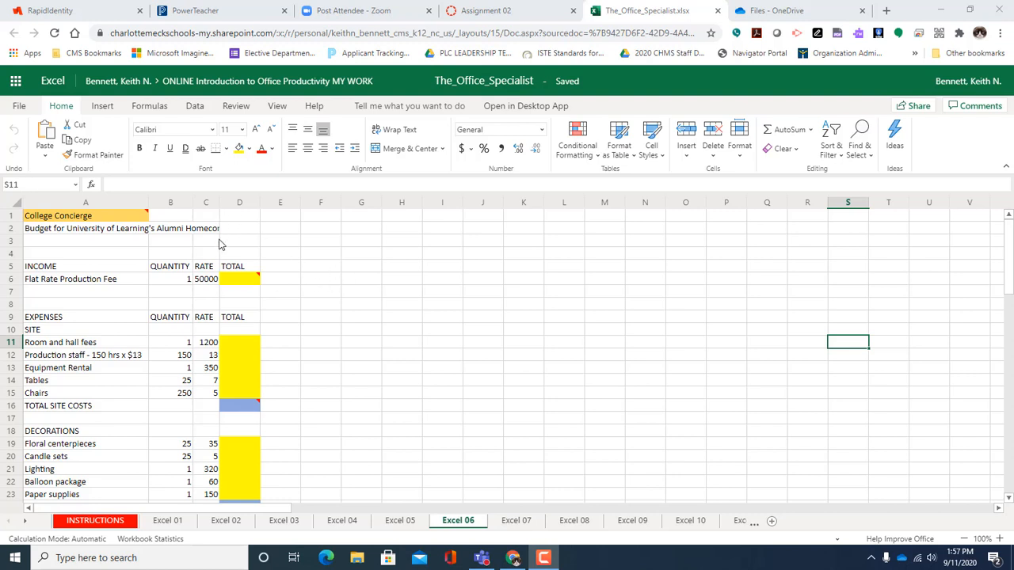
click(243, 279)
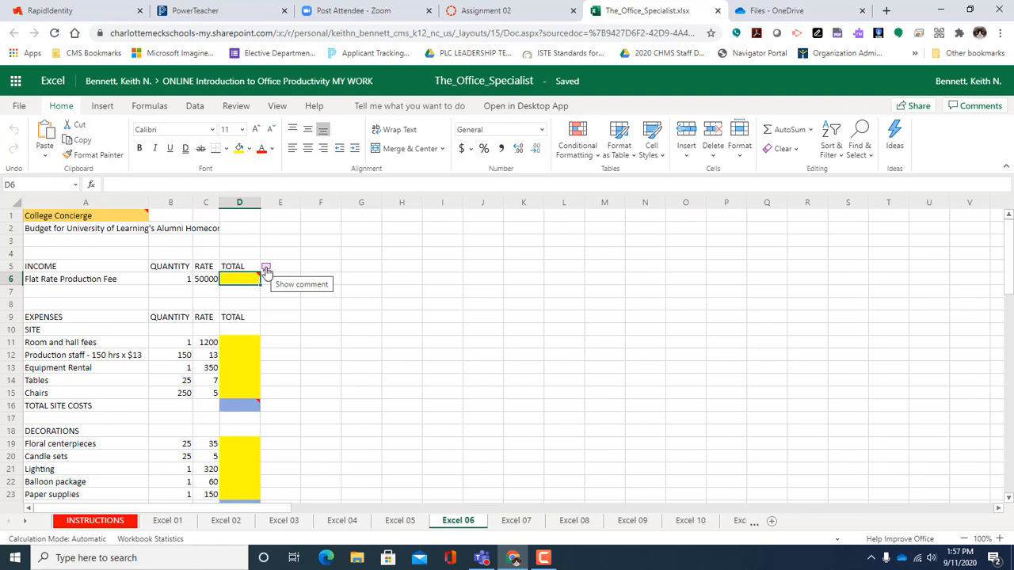
click(266, 269)
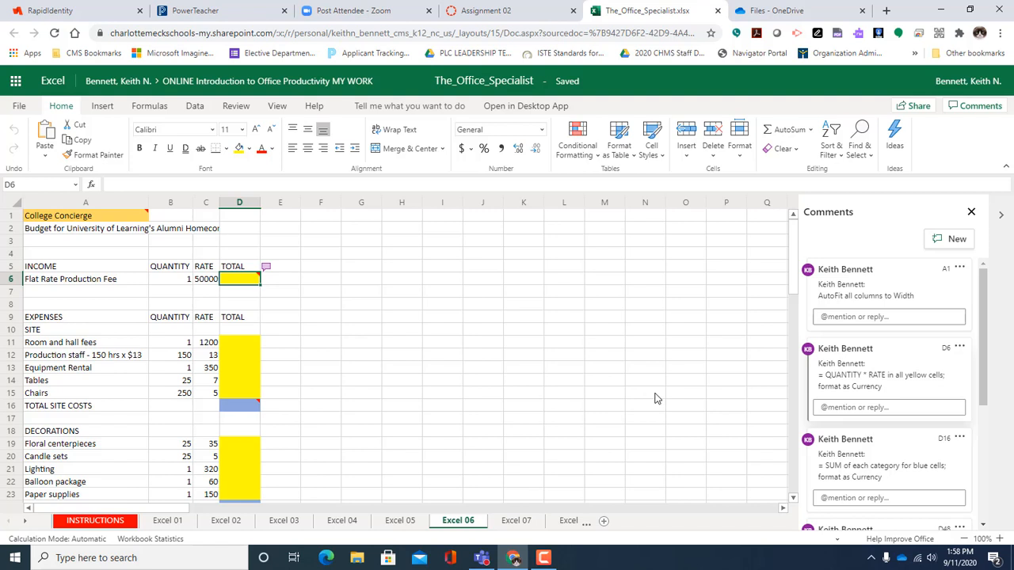
- Calculate the Flat Rate Production Fee total in D6 as quantity times rate with the formula =B6*C6
text(=)
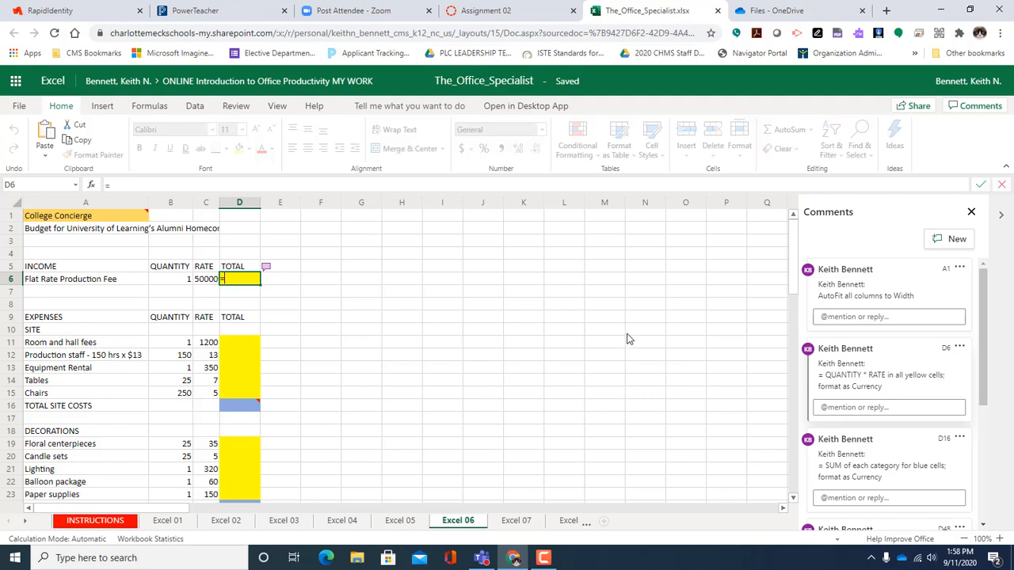
click(178, 286)
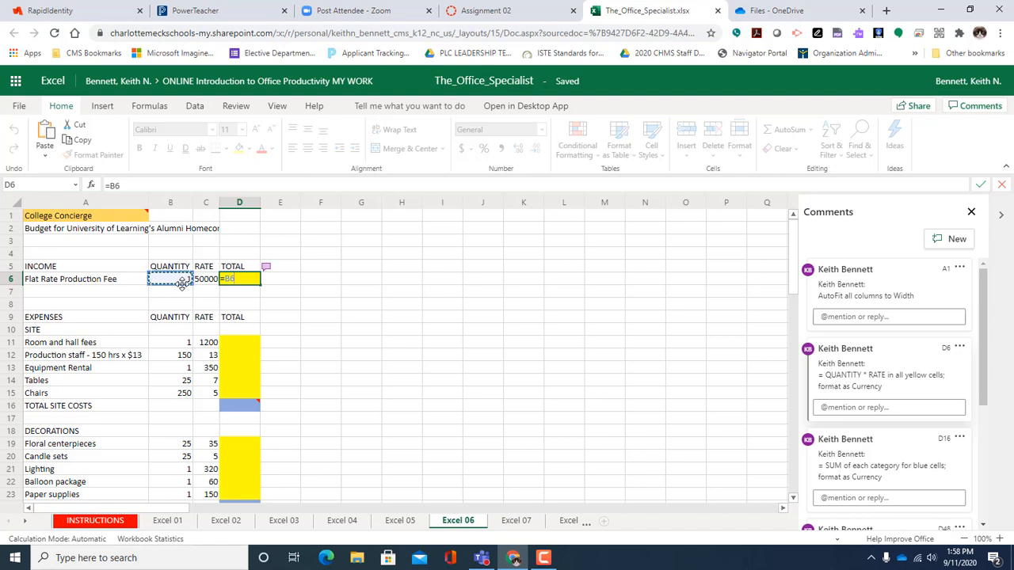
text(*)
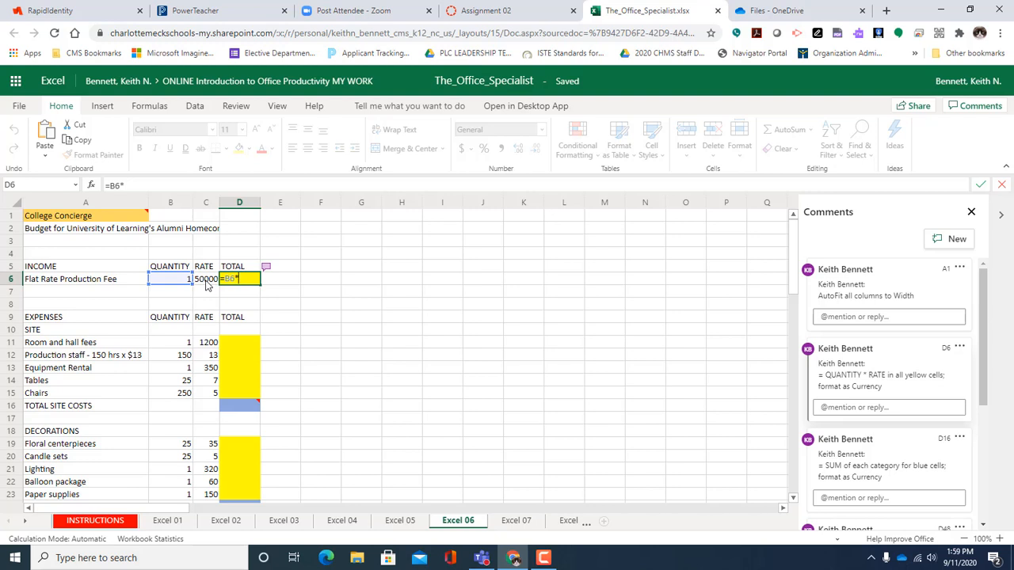
click(206, 286)
key(Return)
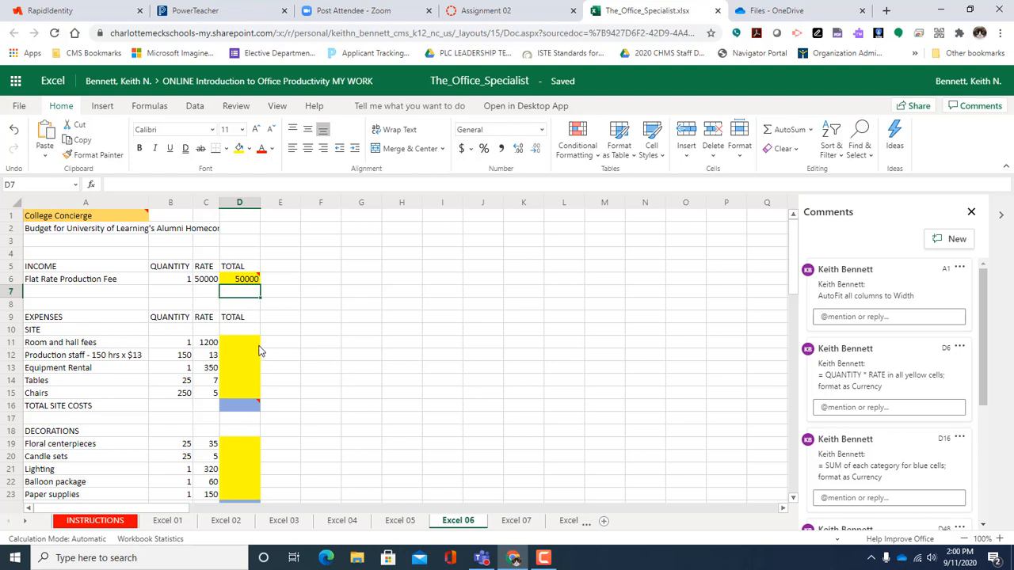
click(238, 280)
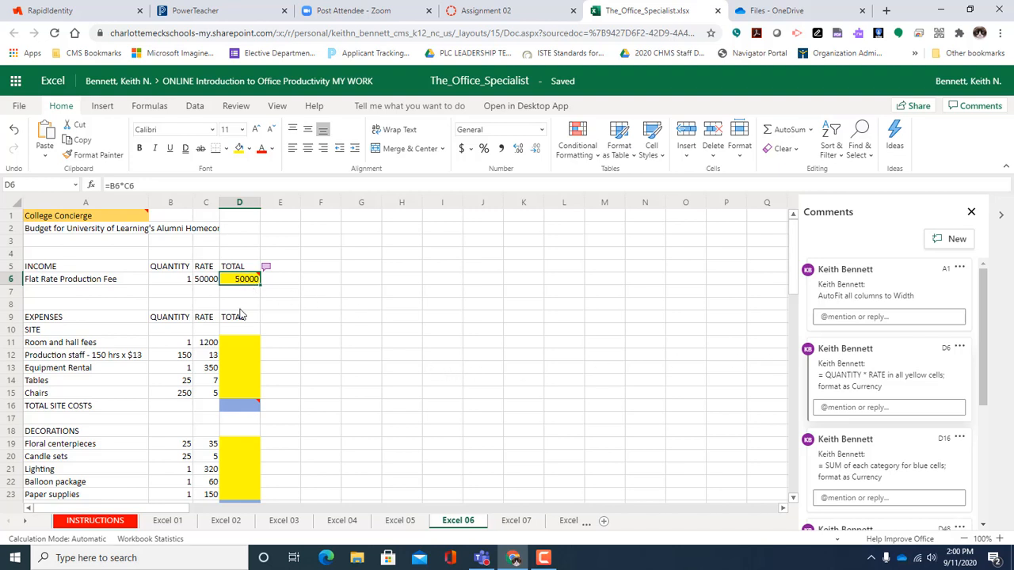
- Format the site expense rates in C11:C15 as Currency with the $ symbol and 0 decimal places
click(206, 343)
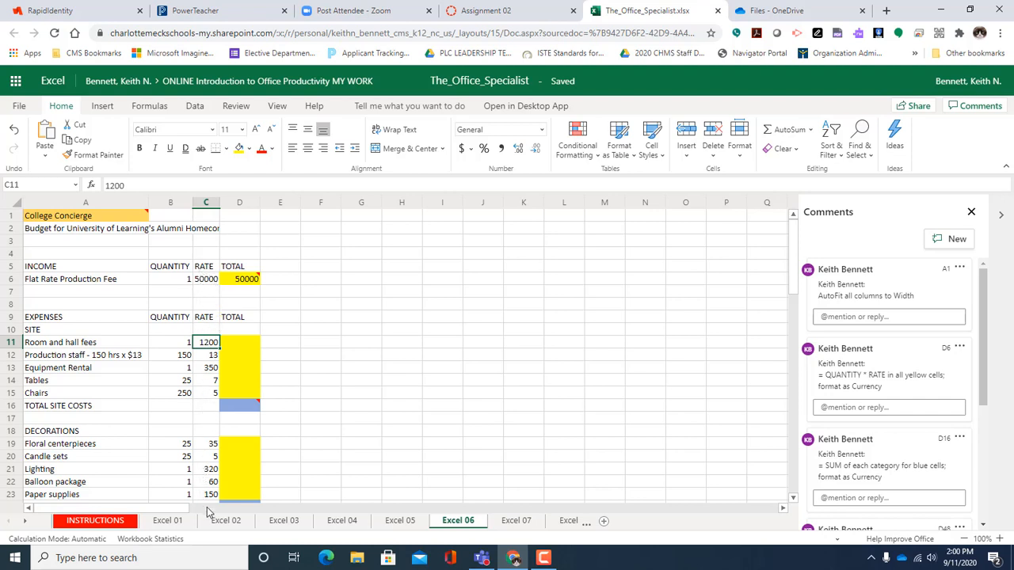
scroll(222, 452, down, 5)
scroll(222, 453, down, 2)
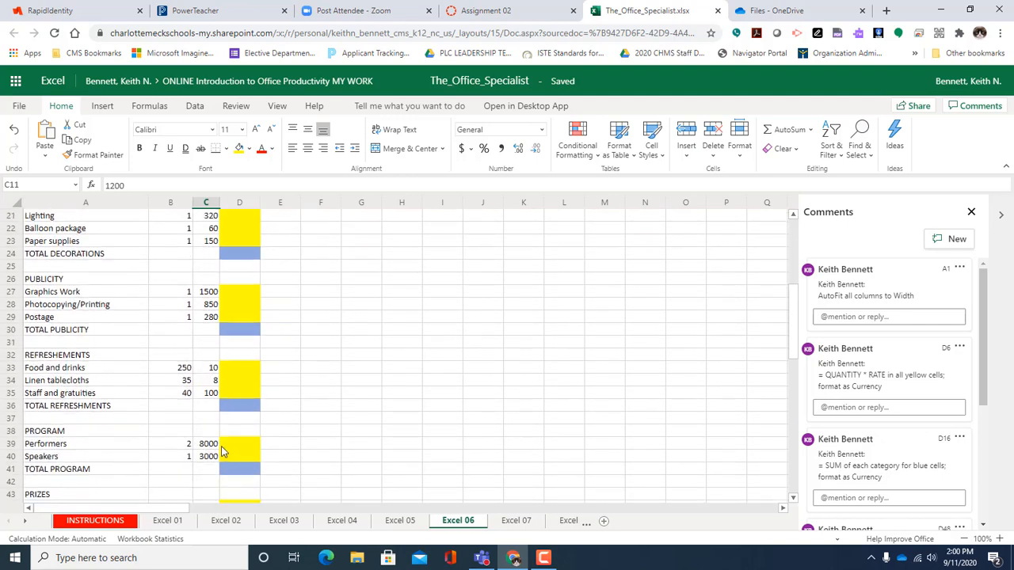
scroll(223, 450, up, 4)
scroll(225, 406, up, 4)
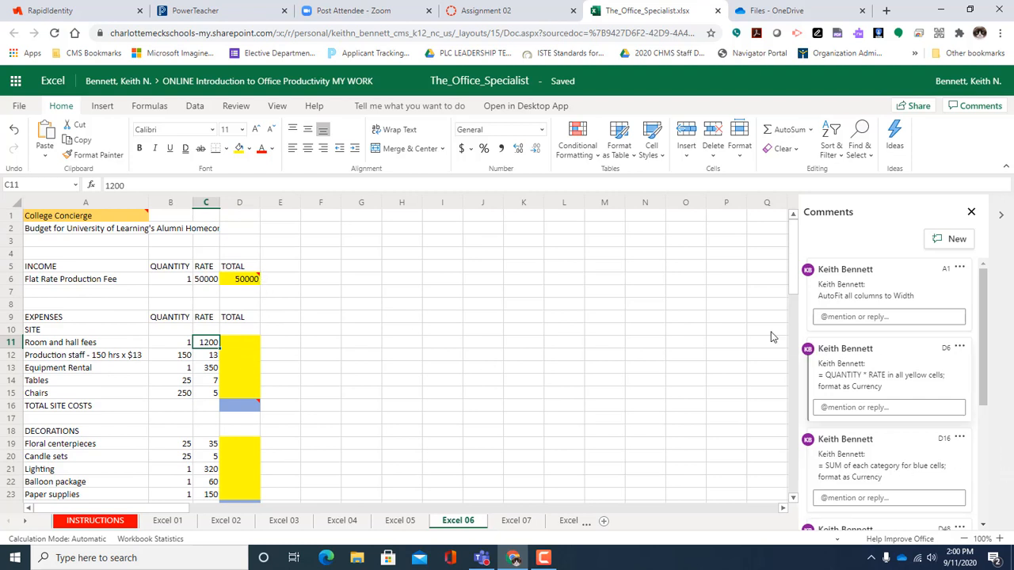
click(210, 282)
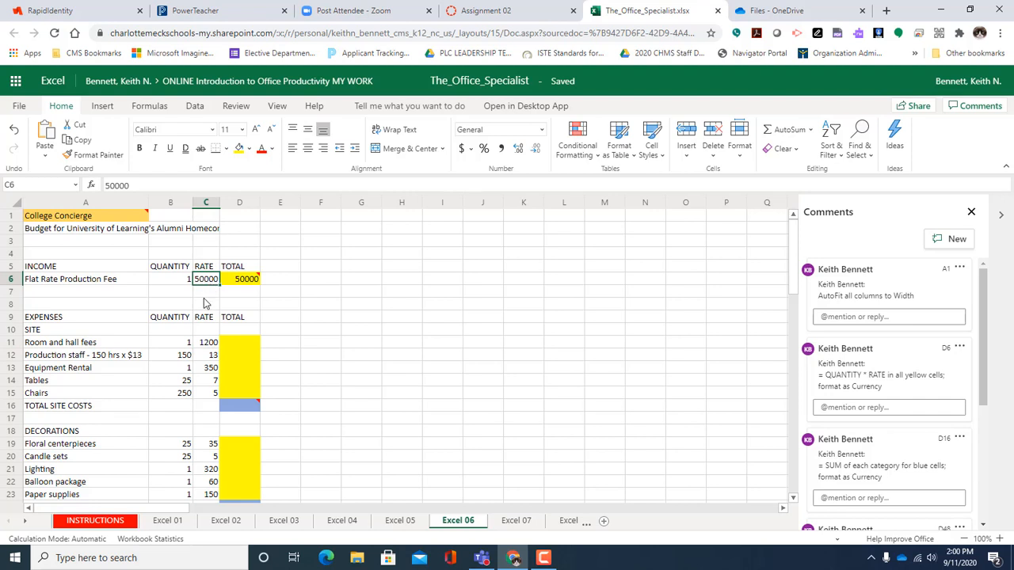
click(206, 345)
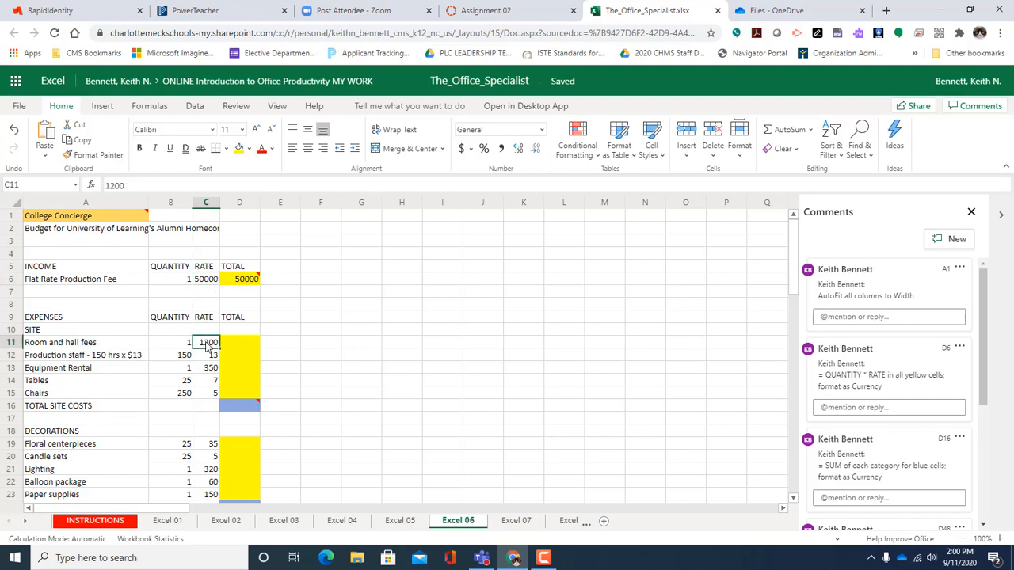
drag(206, 346, 200, 394)
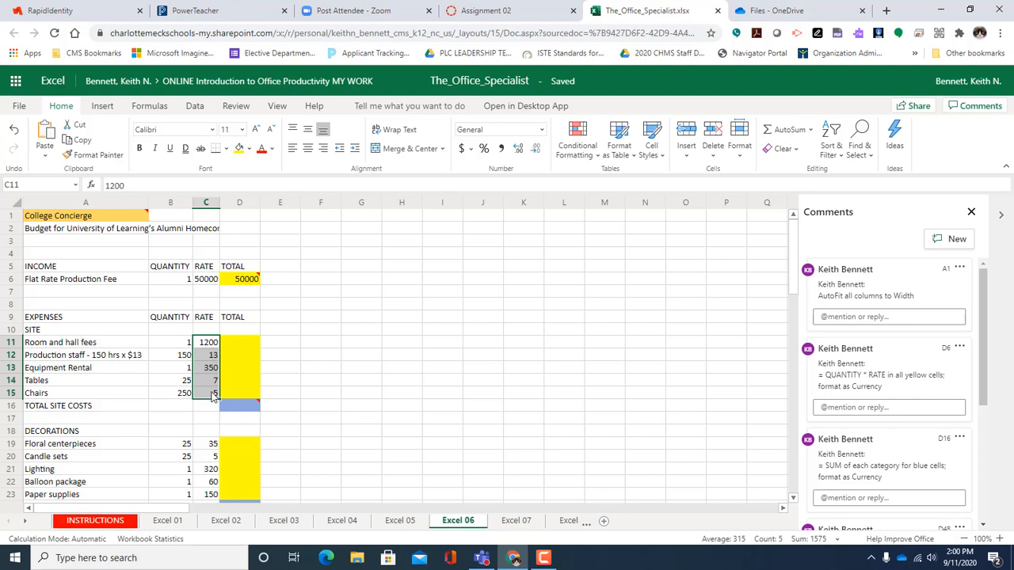
click(542, 131)
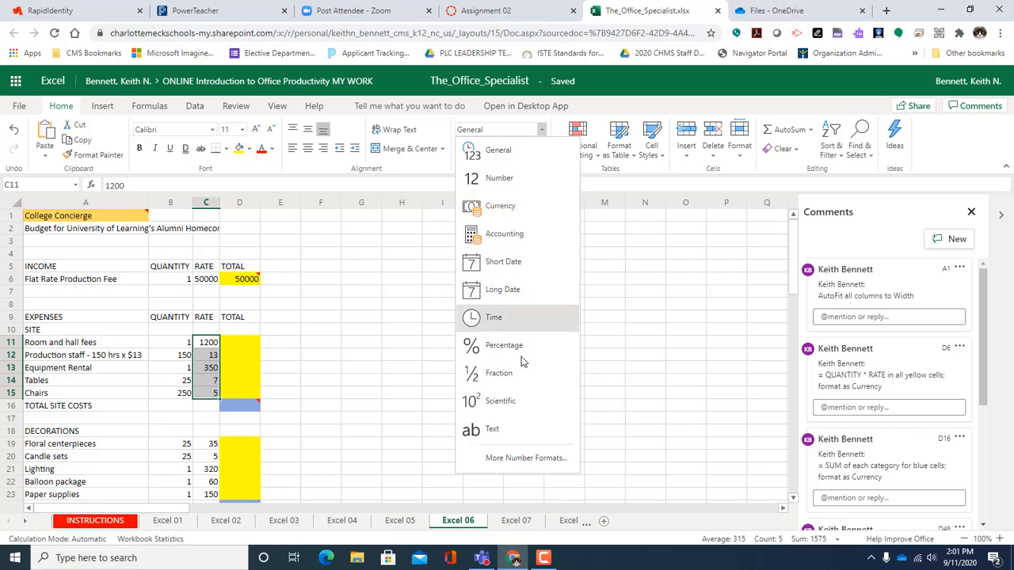
click(550, 463)
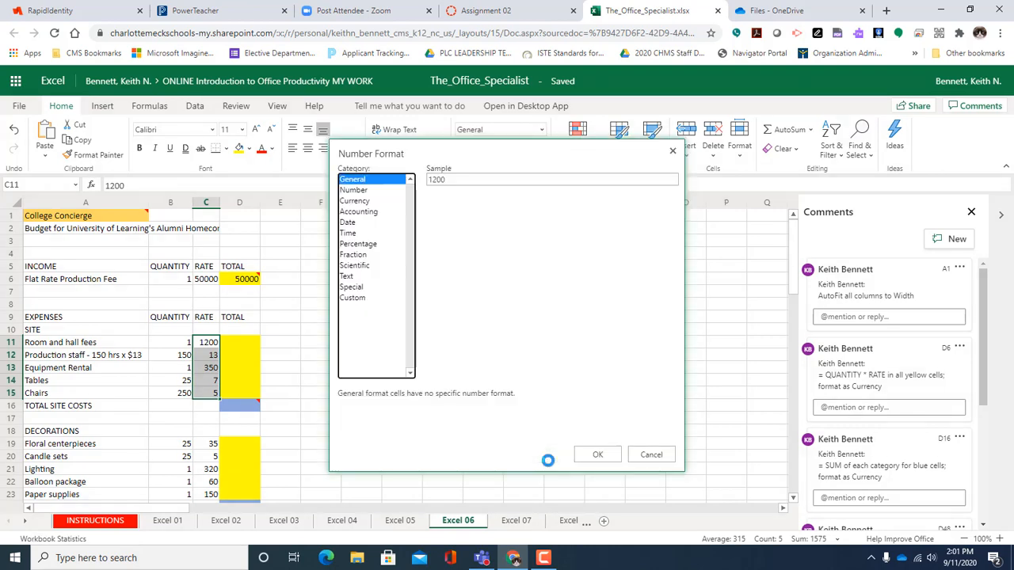
click(354, 202)
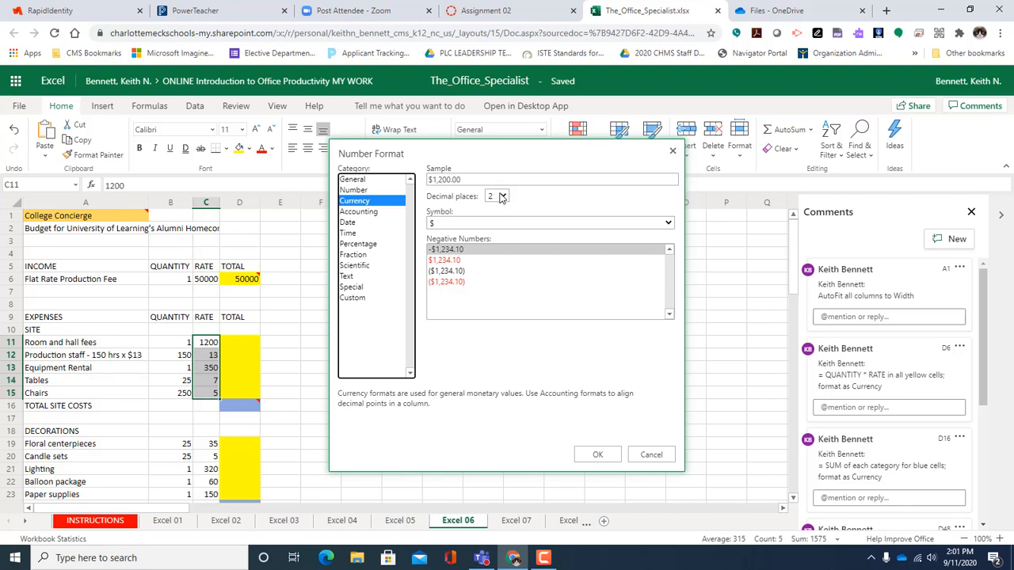
click(503, 196)
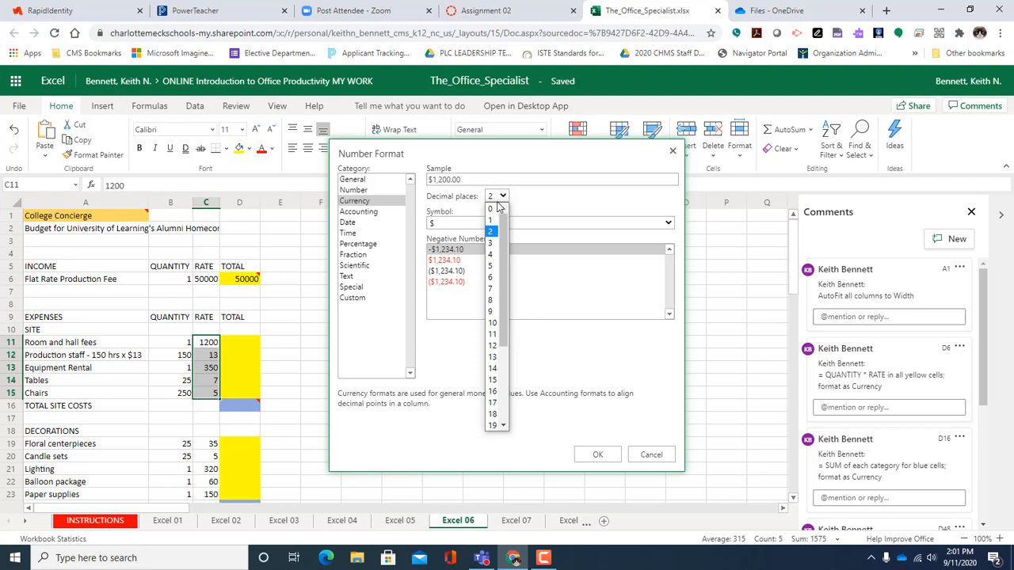
click(491, 211)
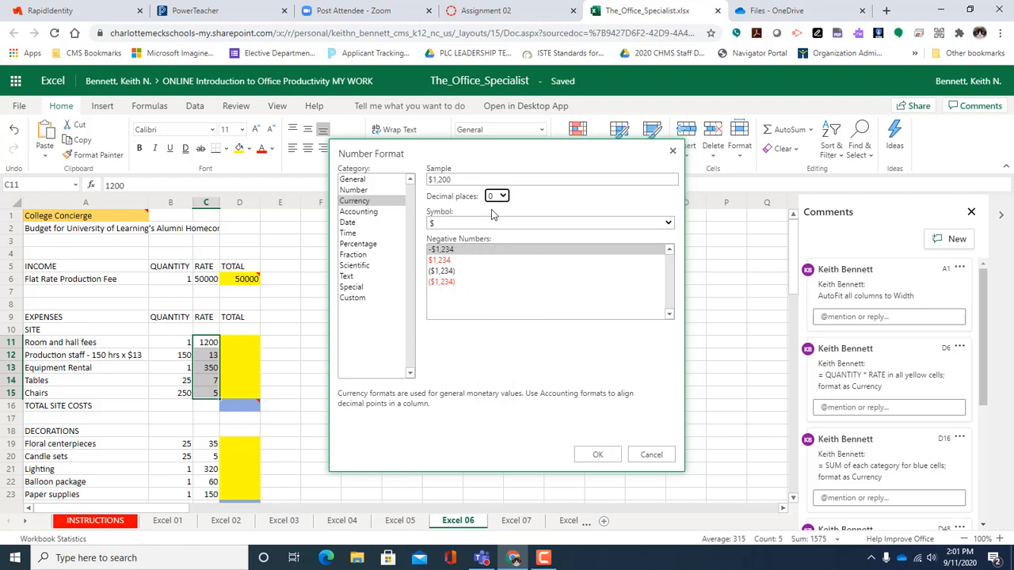
click(598, 456)
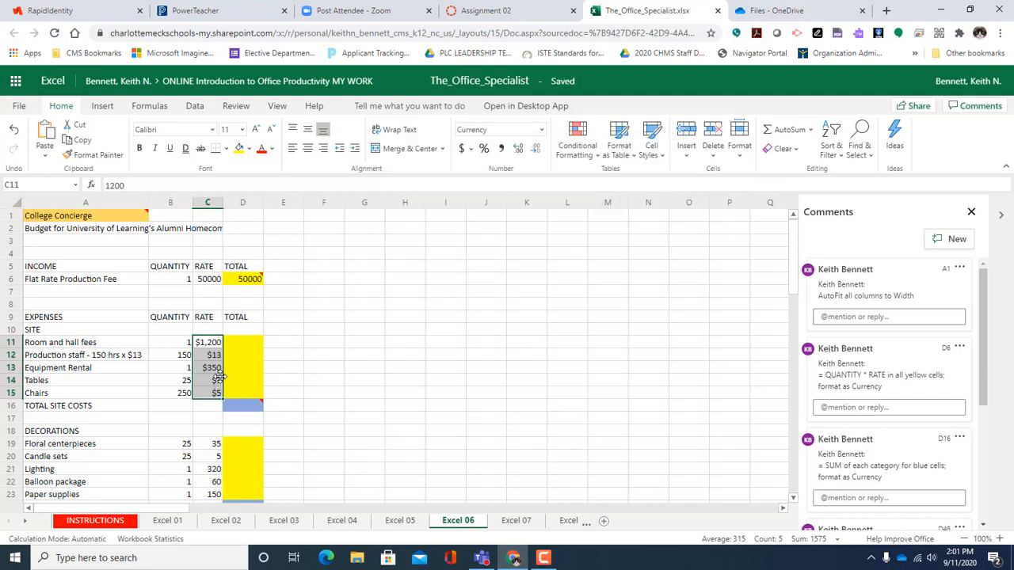
- Calculate the Room and hall fees total in D11 with the formula =B11*C11
scroll(221, 366, down, 7)
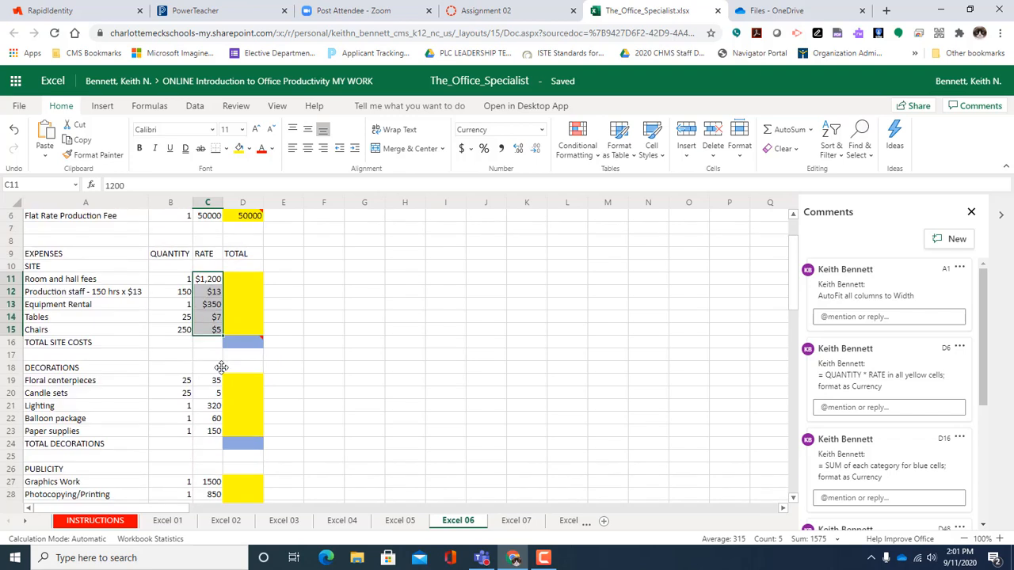
scroll(221, 367, down, 3)
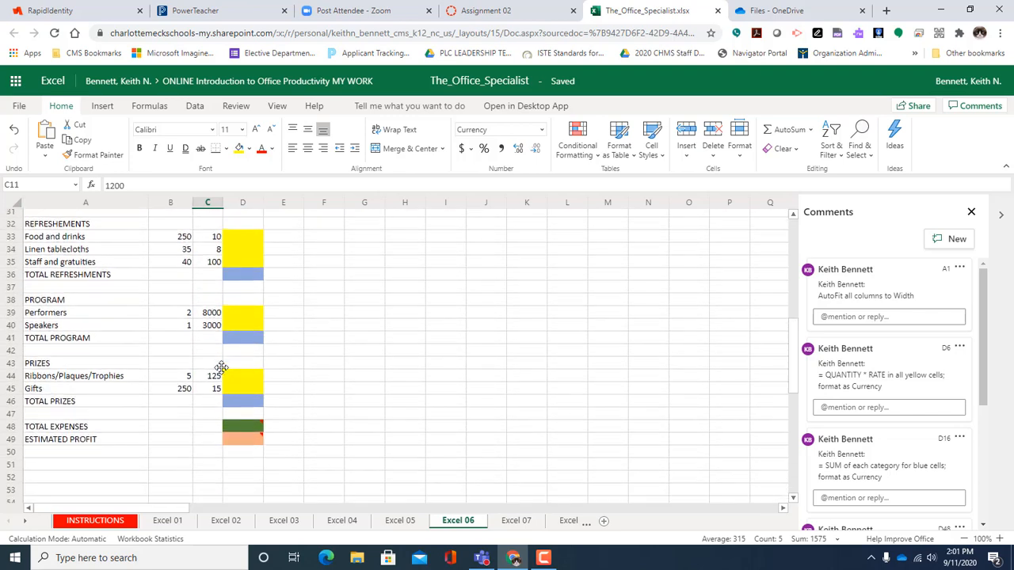
scroll(225, 368, up, 10)
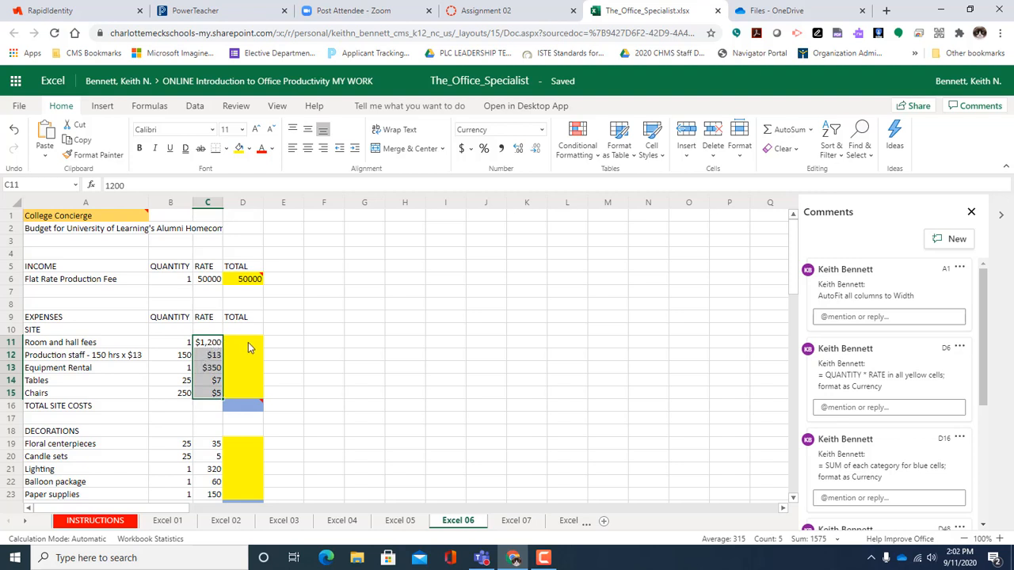
click(248, 347)
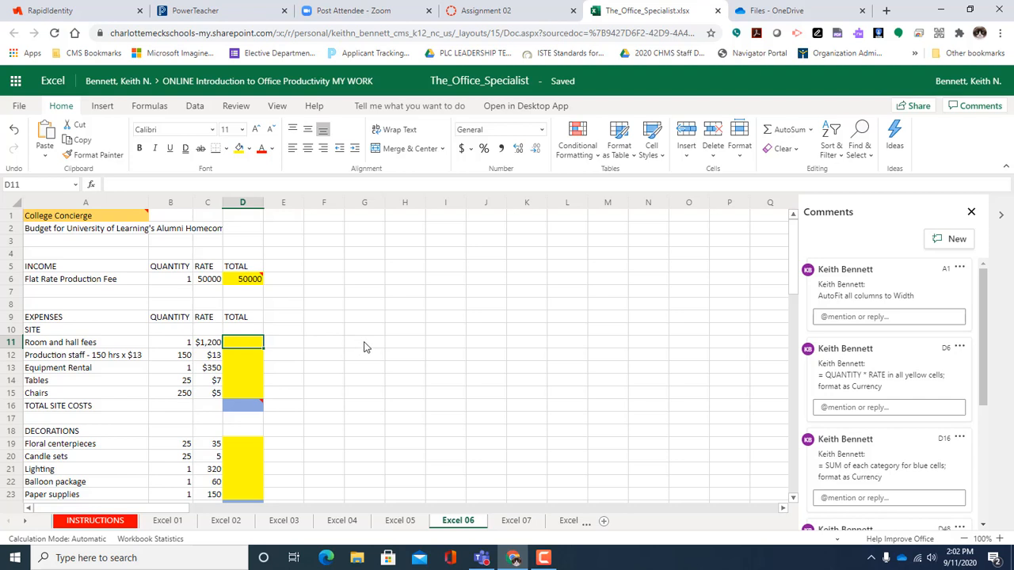
text(=)
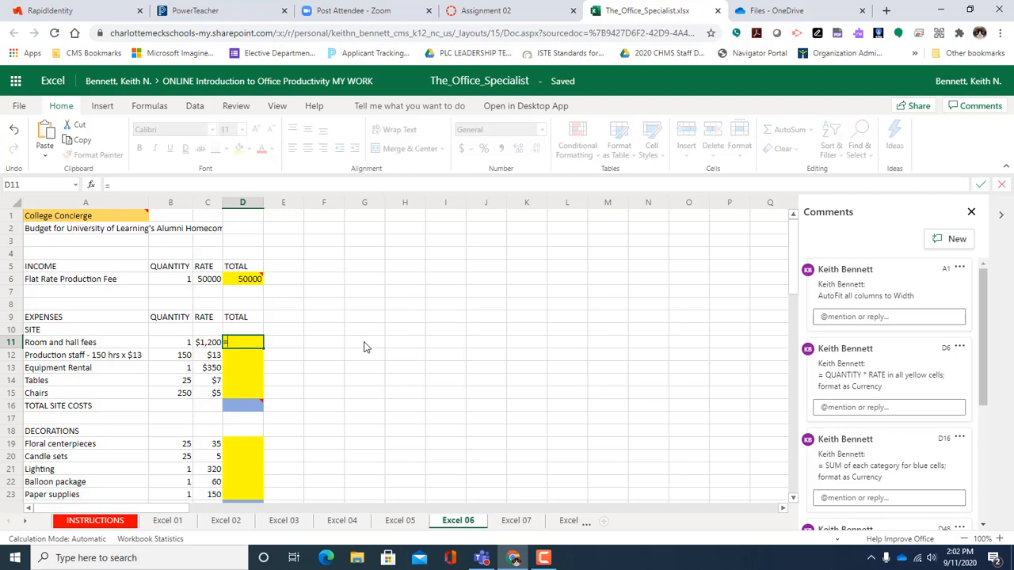
click(183, 347)
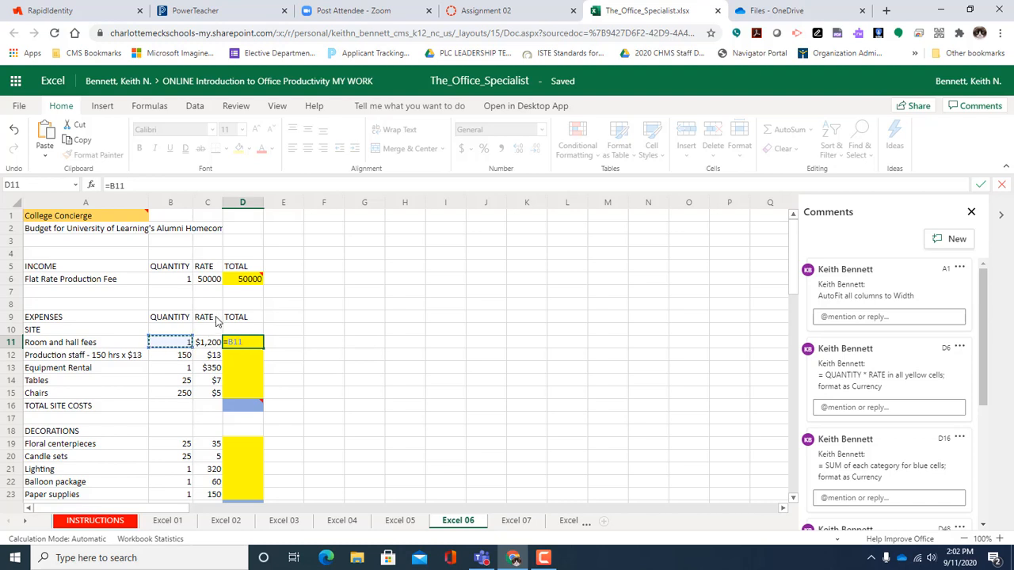
text(*)
click(216, 346)
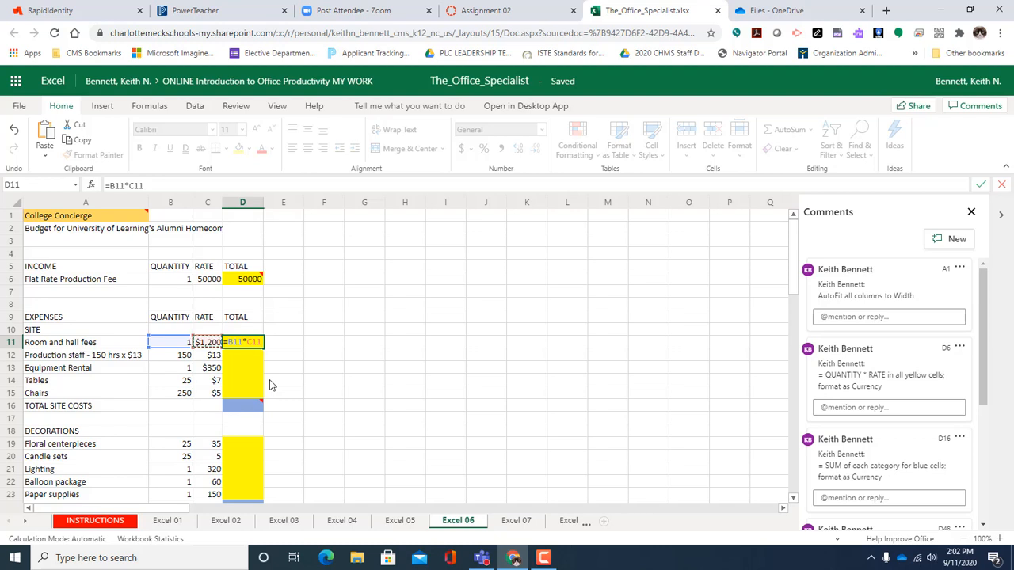
key(Return)
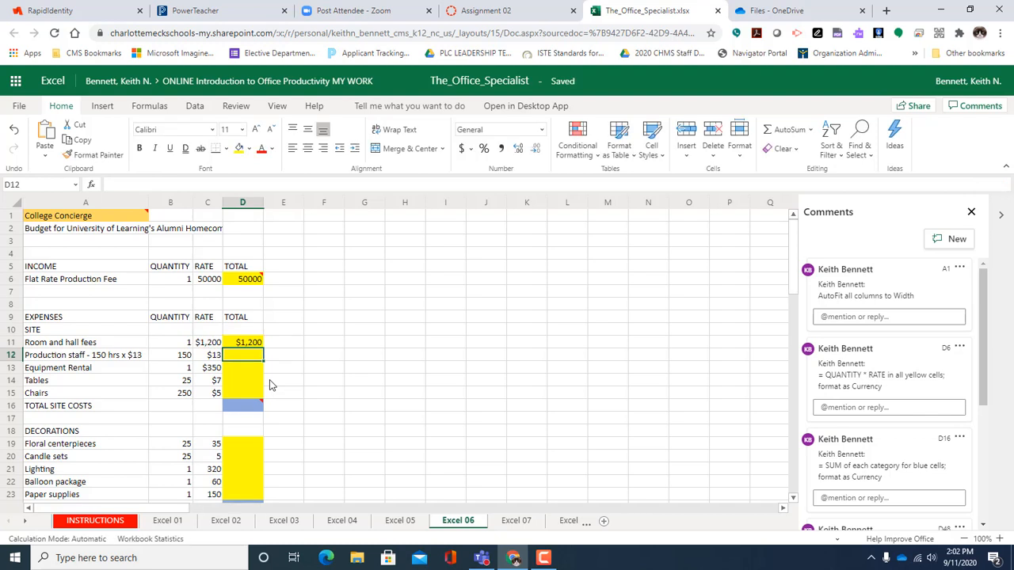
- Fill the D11 formula down through D15 for the remaining site expenses and check the copied formula in D12
click(246, 344)
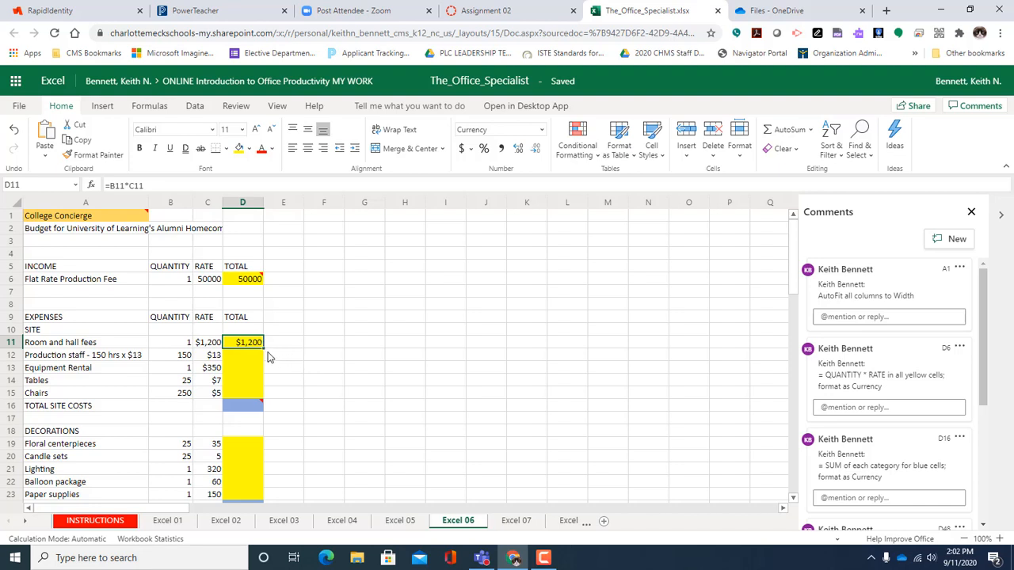
drag(264, 343, 257, 389)
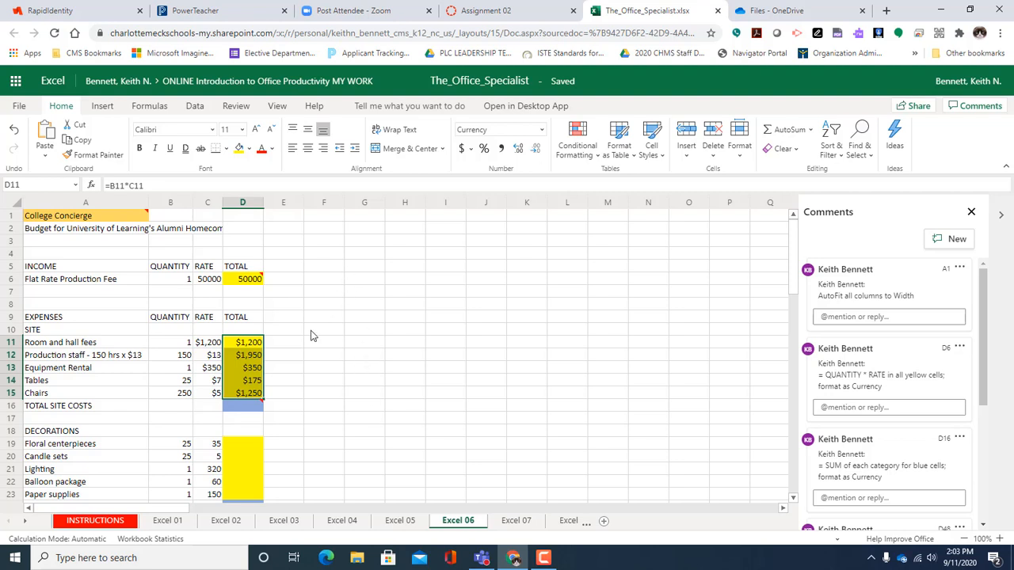
click(255, 356)
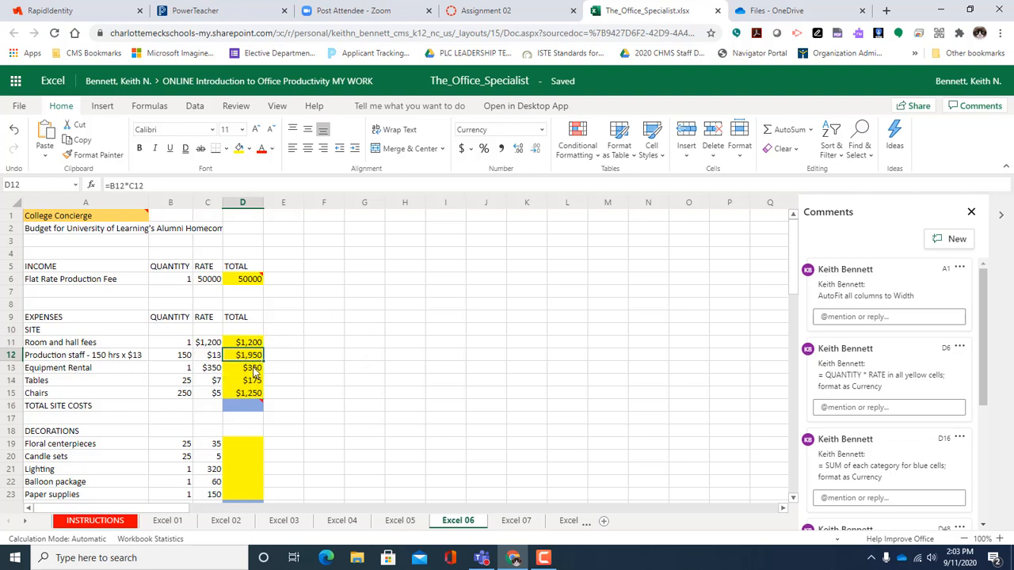
- Check the copied quantity-times-rate formulas in D12, D13 and D14 of the site expenses
click(253, 369)
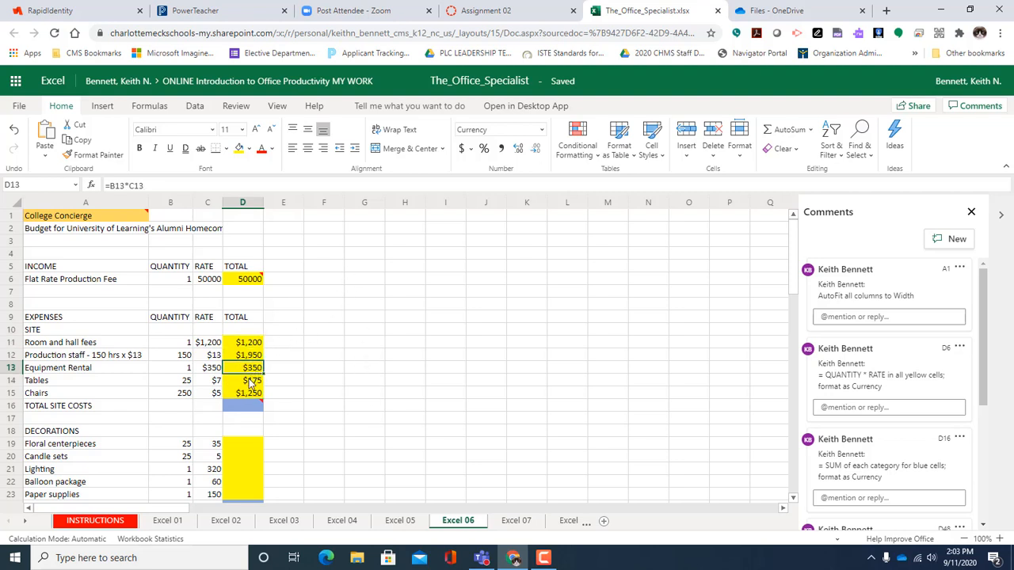
click(250, 382)
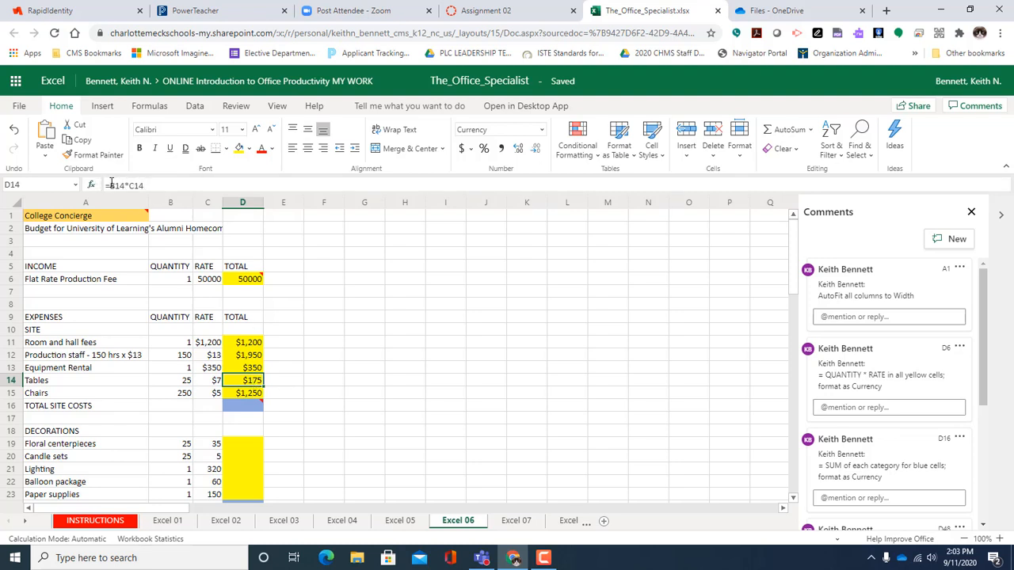
click(239, 355)
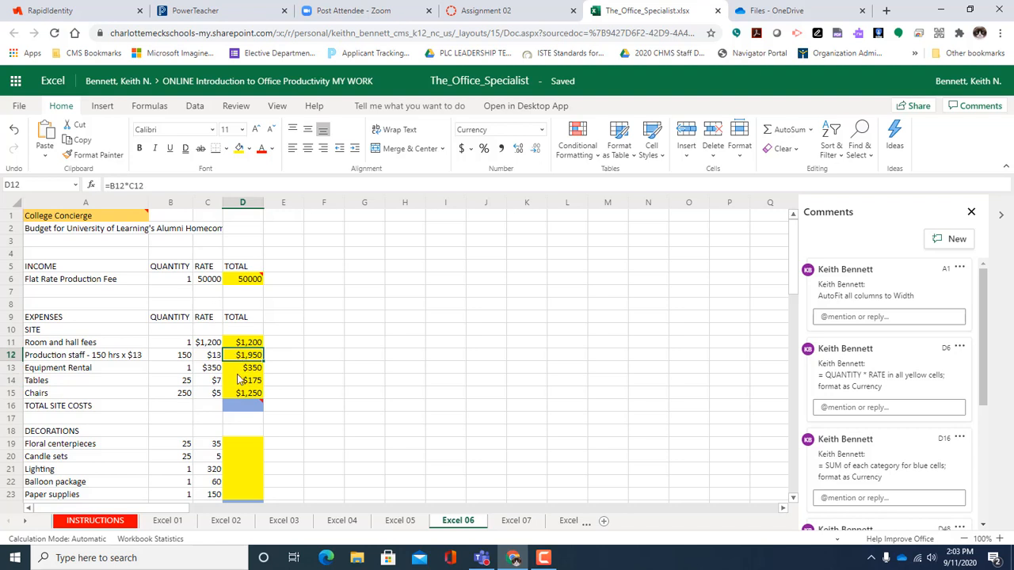
click(246, 372)
click(251, 358)
double_click(251, 369)
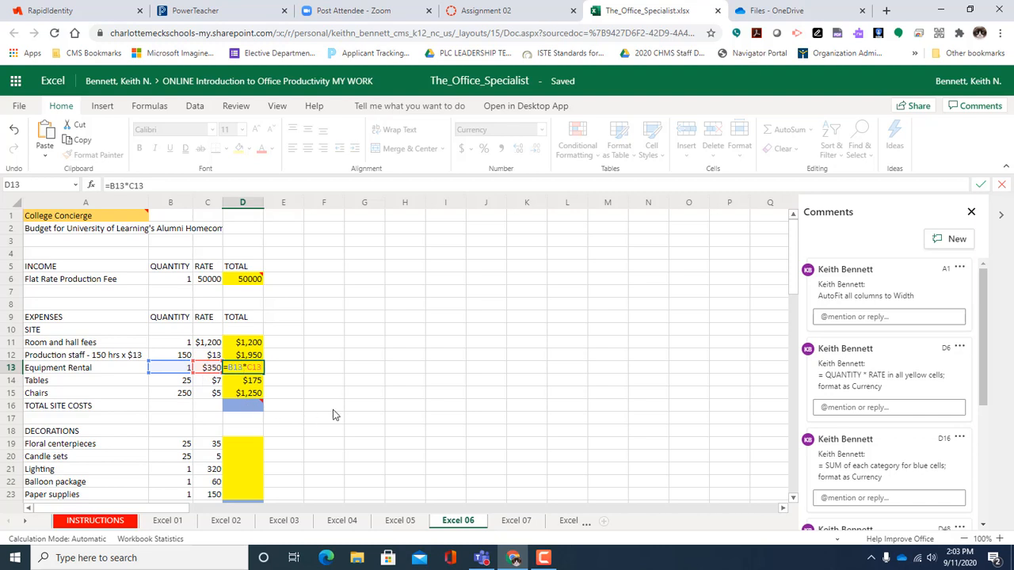
key(ctrl+Return)
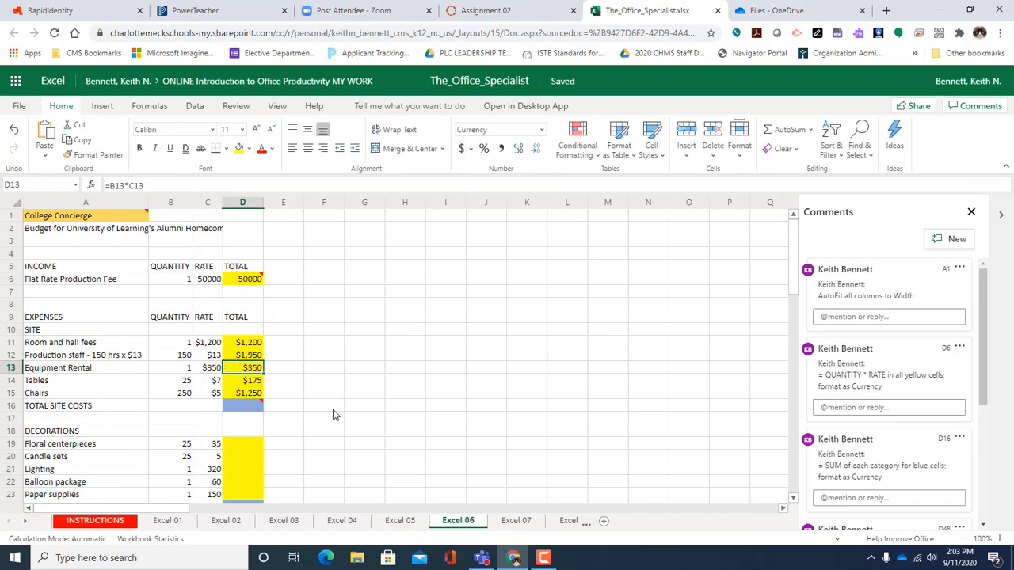
- Total the site costs in D16 with AutoSum, using the formula =SUM(D11:D15)
click(246, 409)
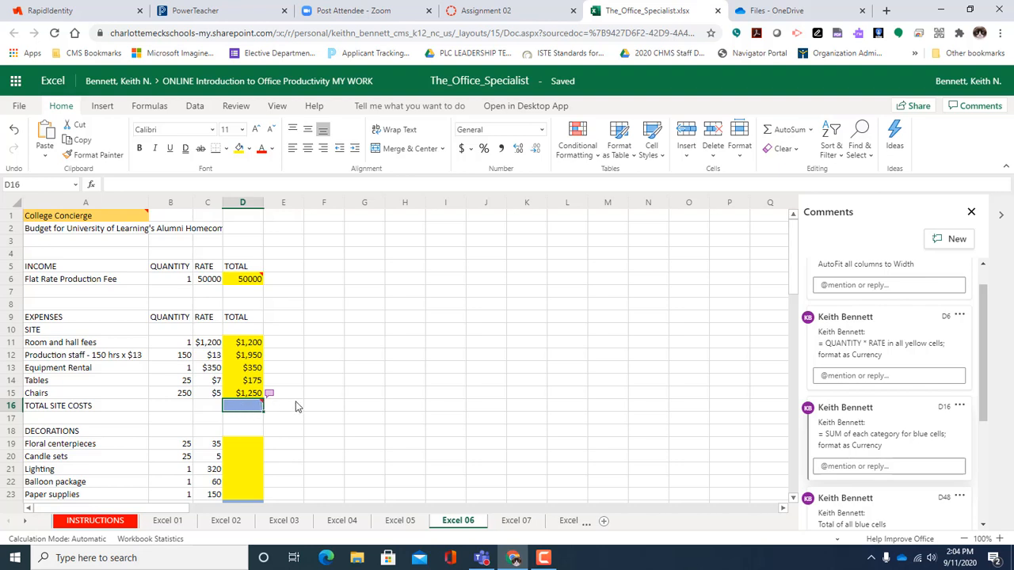
click(783, 130)
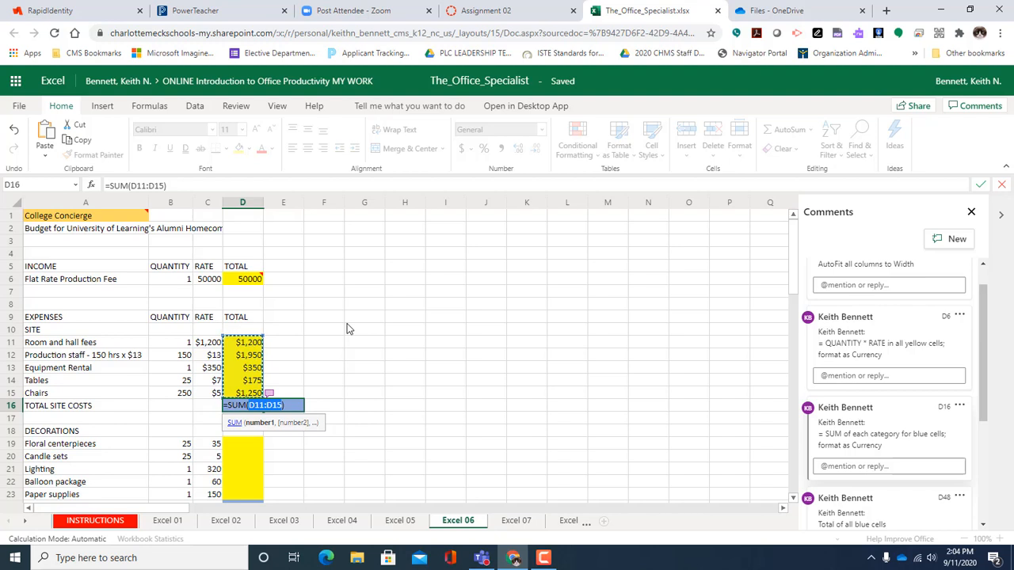
key(Return)
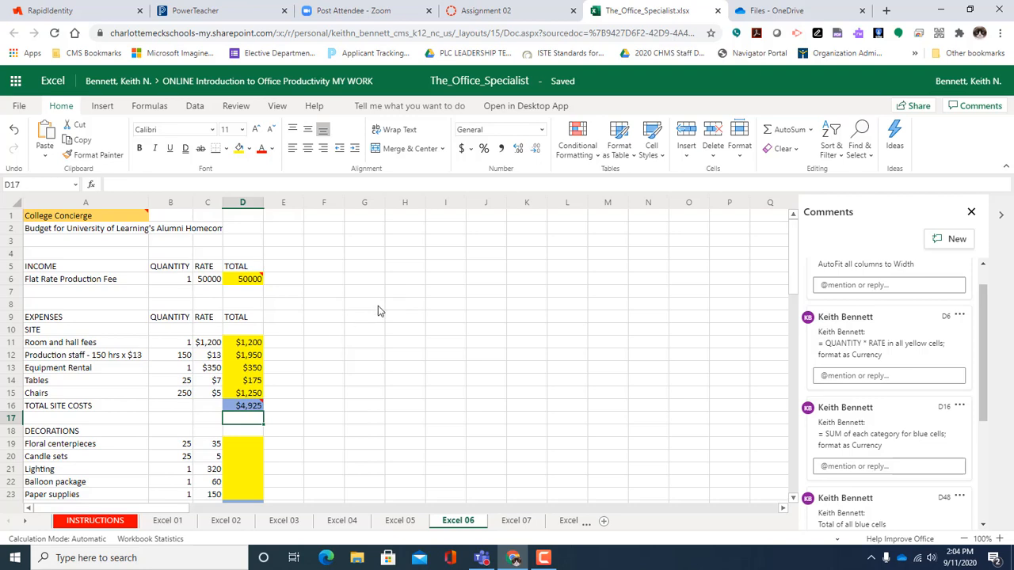
- Format the decoration rates in C19:C23 as Currency with the $ symbol and 0 decimal places
scroll(353, 329, down, 2)
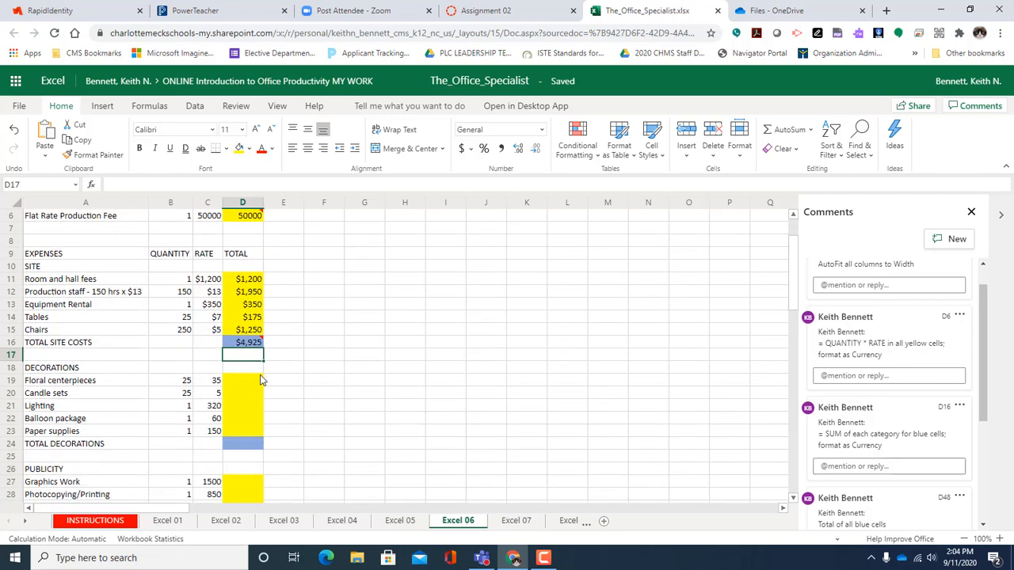
click(260, 381)
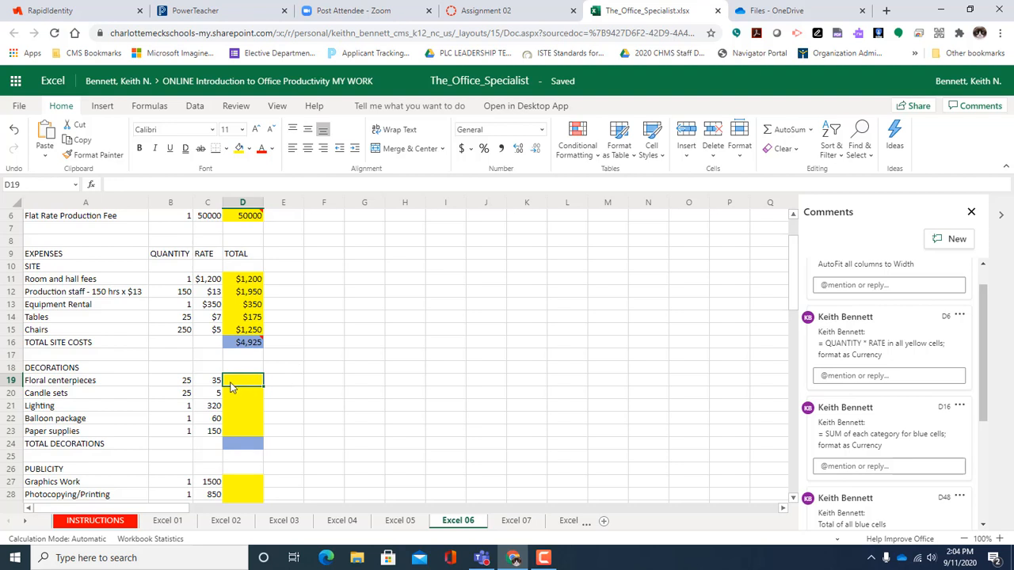
drag(213, 381, 206, 431)
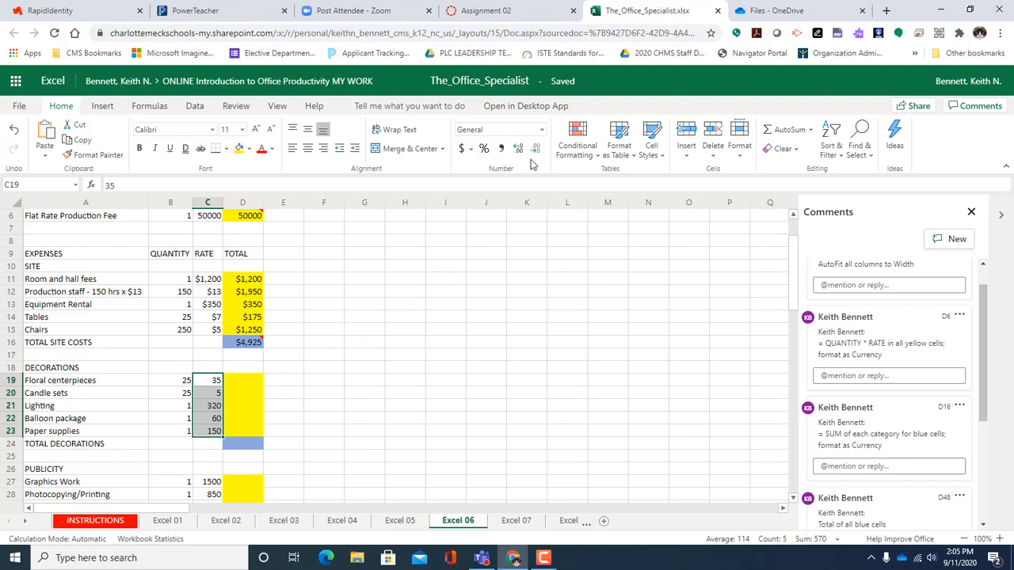
click(542, 130)
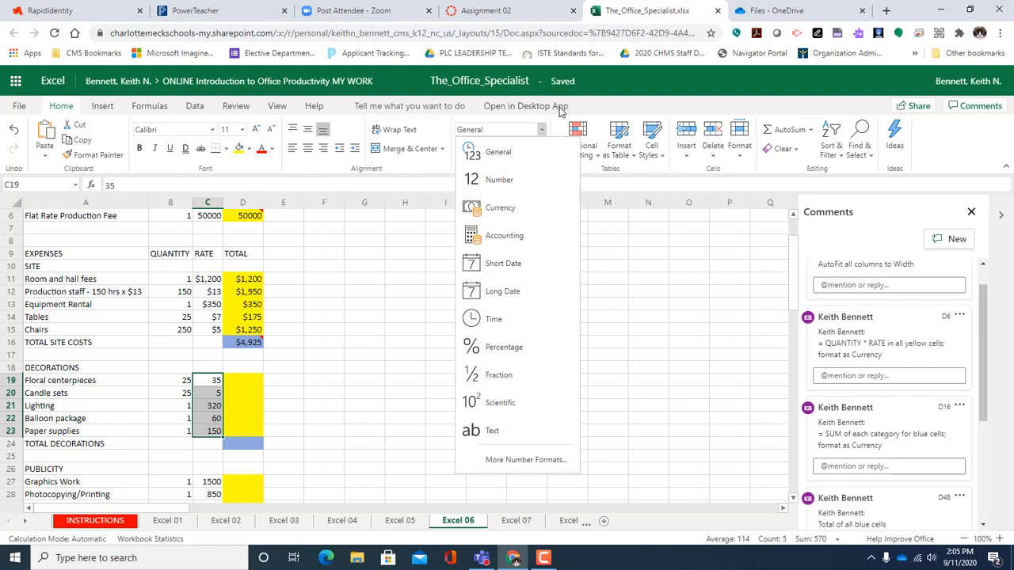
click(542, 133)
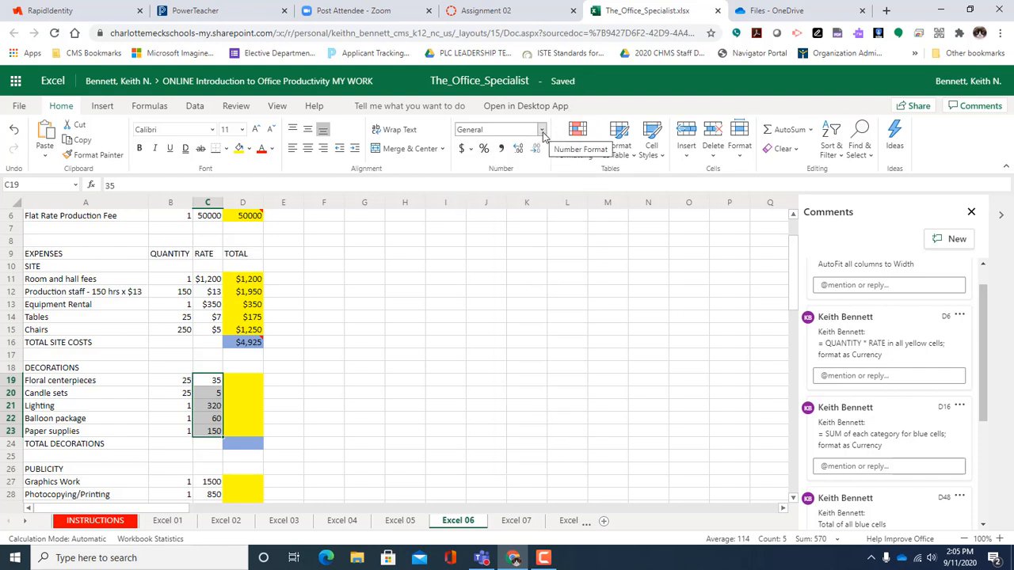
click(543, 133)
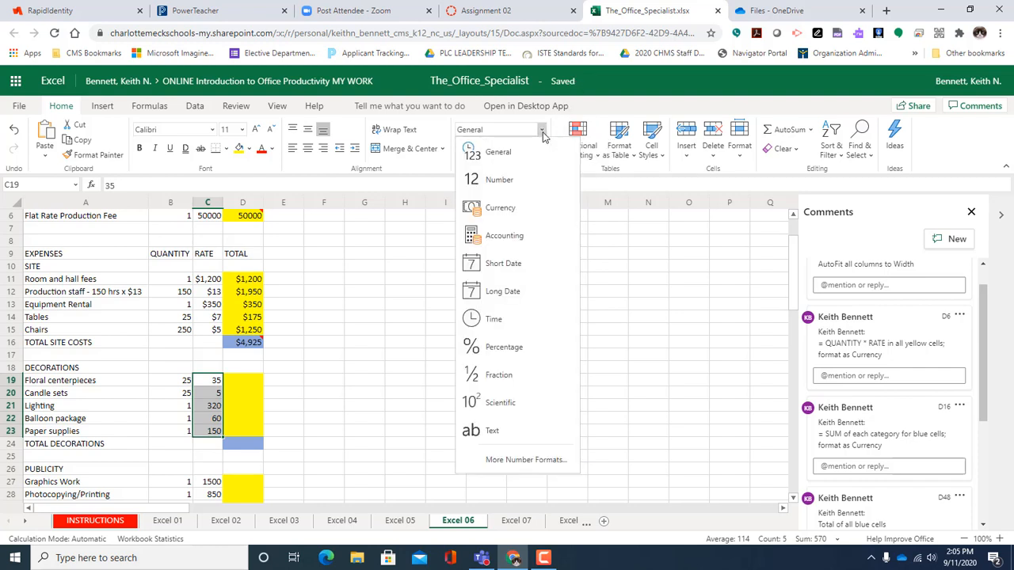
click(543, 461)
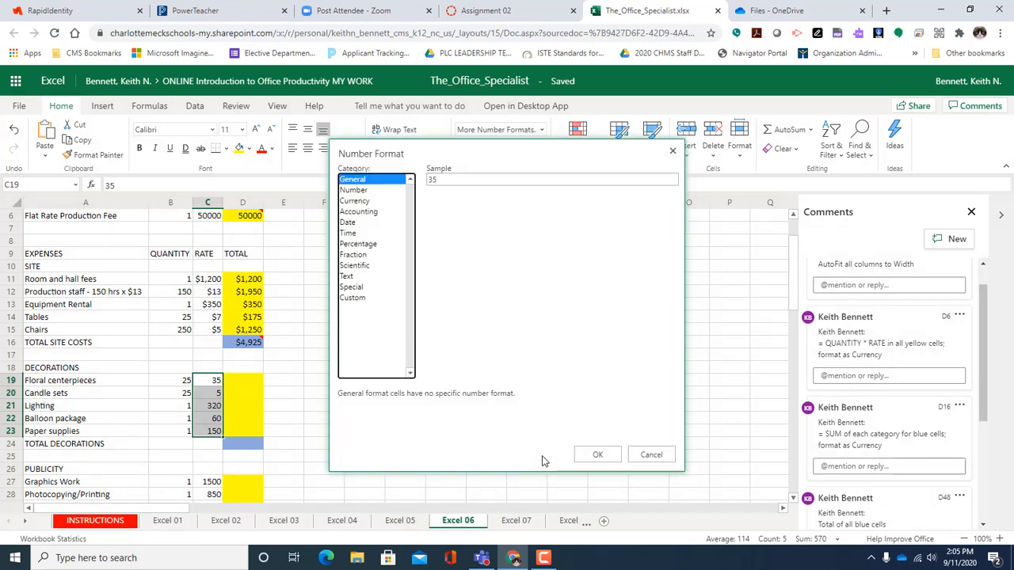
click(358, 201)
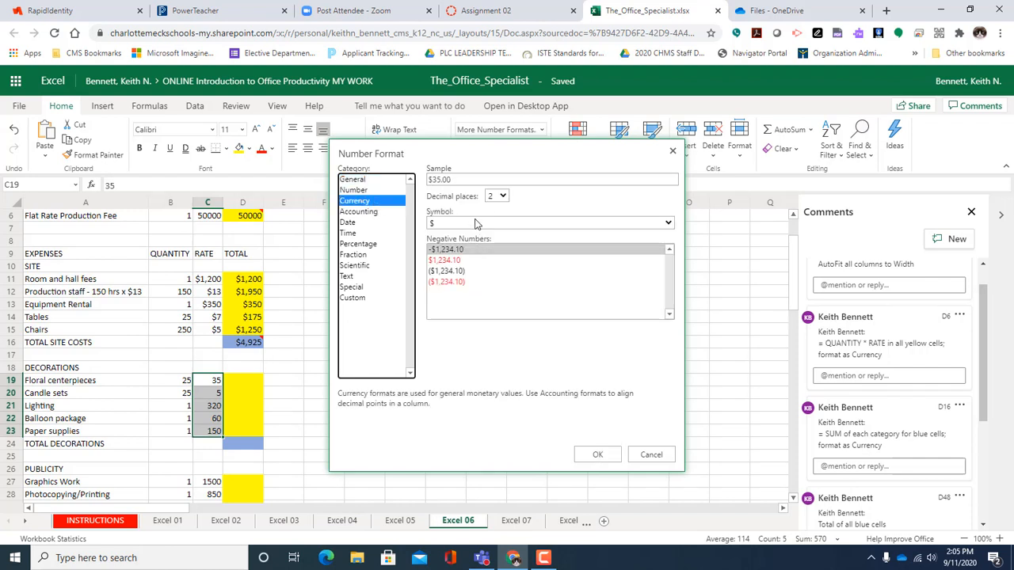
click(502, 198)
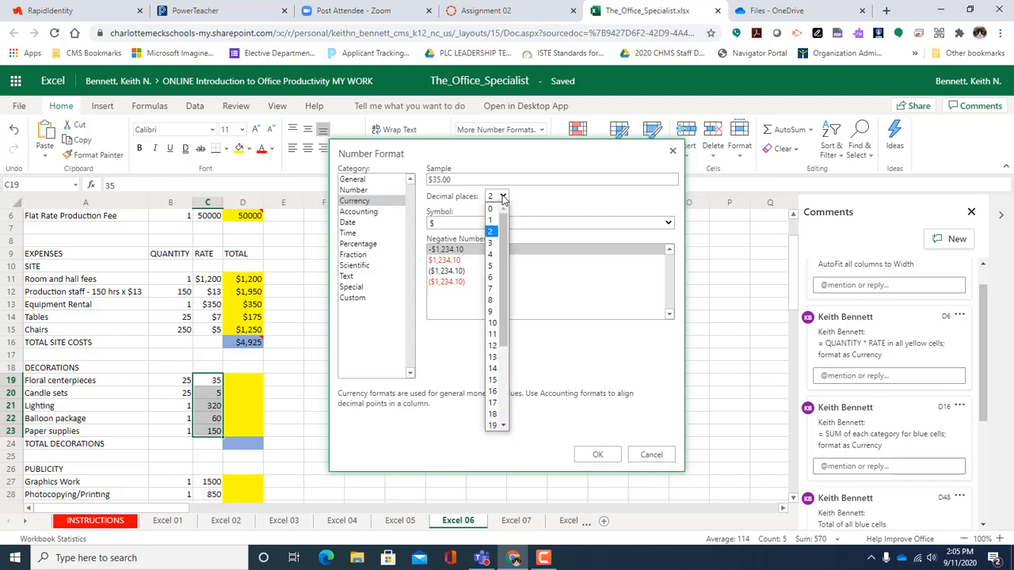
click(493, 210)
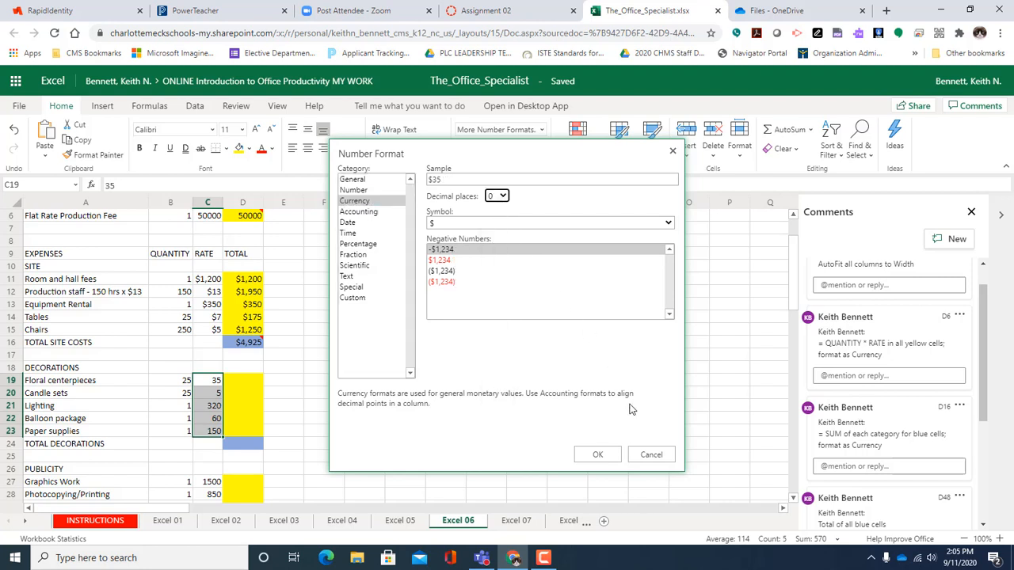
click(598, 454)
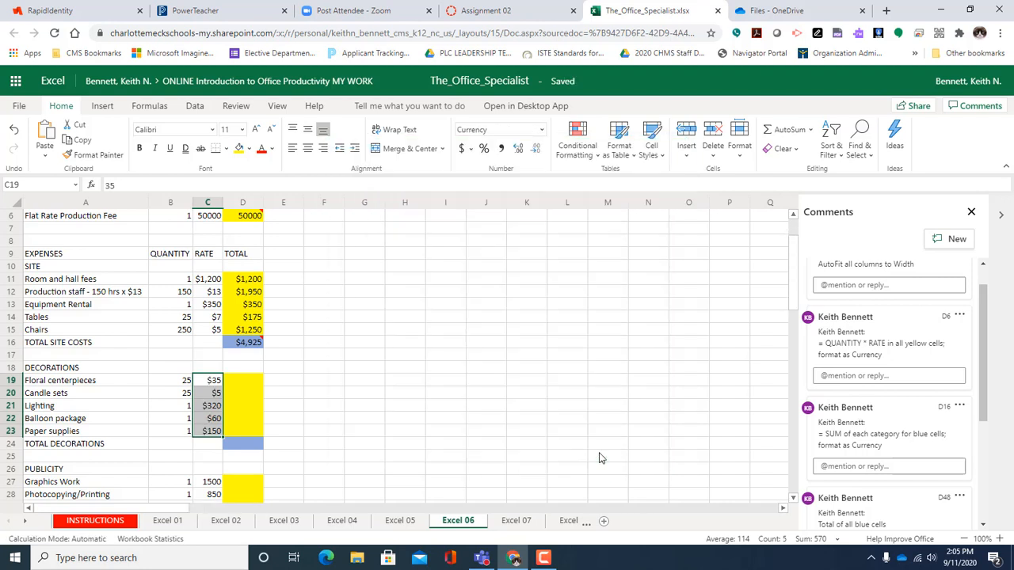
- Calculate the Floral centerpieces total in D19 as quantity times rate with the formula =B19*C19
click(245, 379)
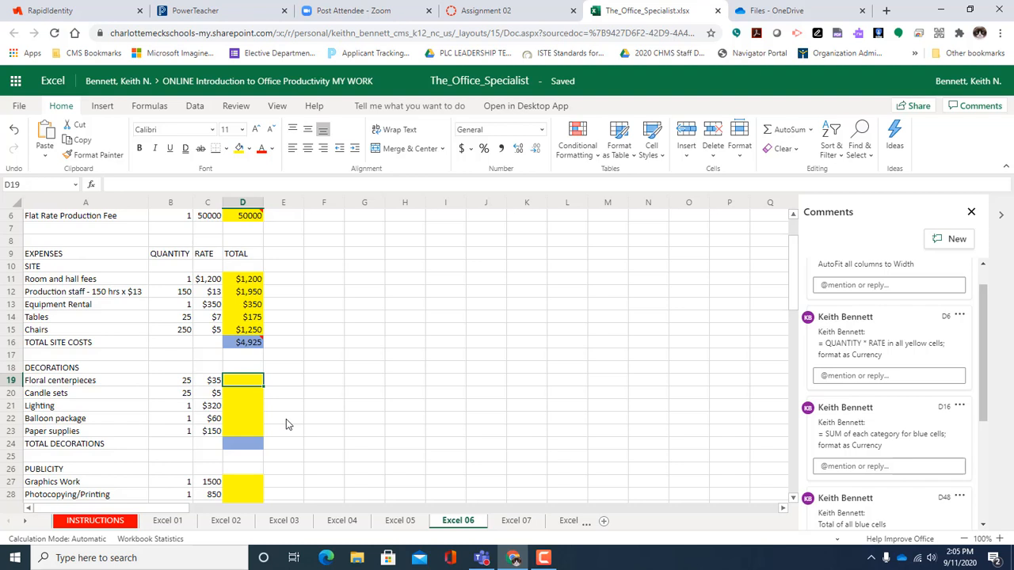
text(=)
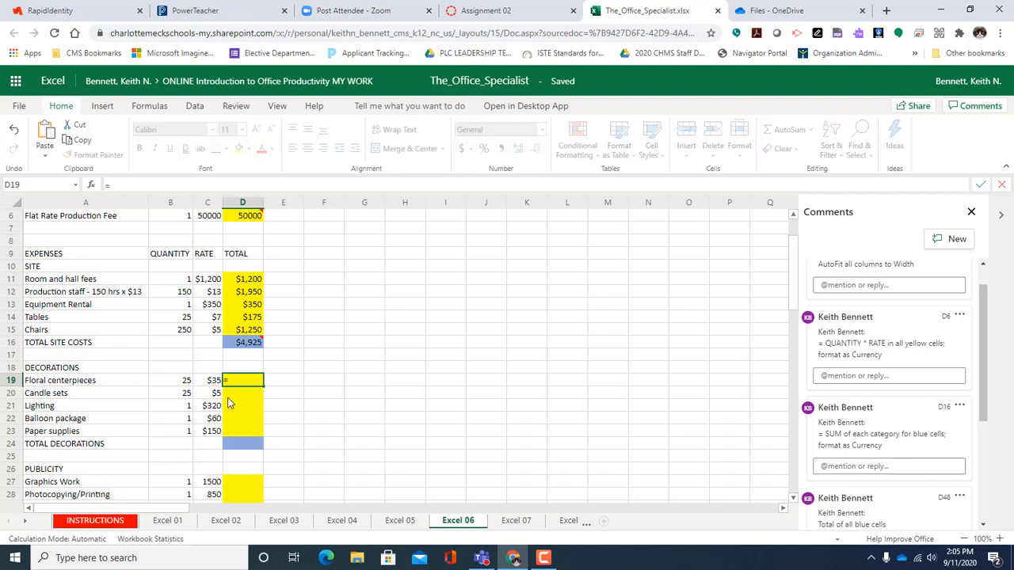
click(180, 383)
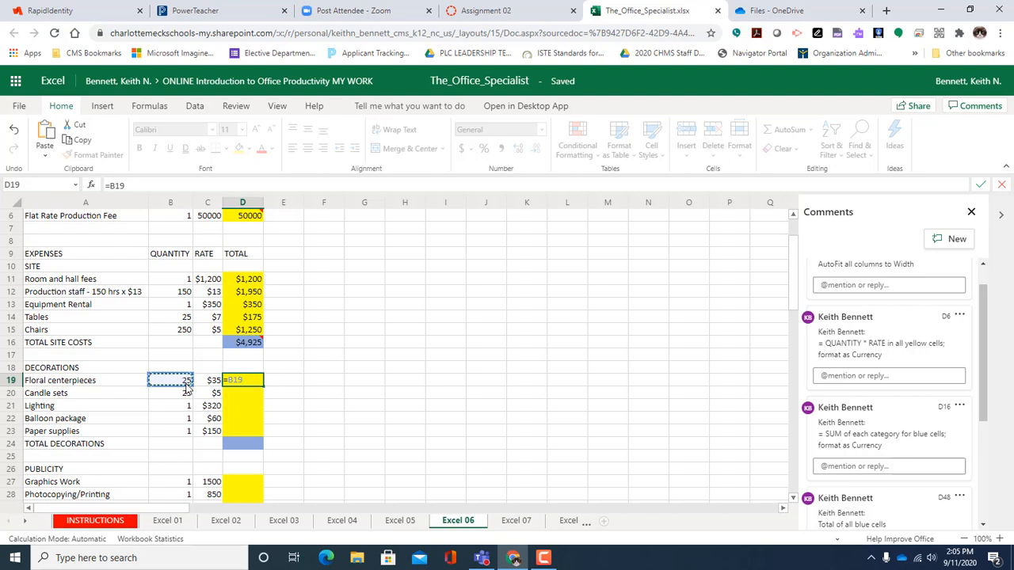
text(*)
click(212, 381)
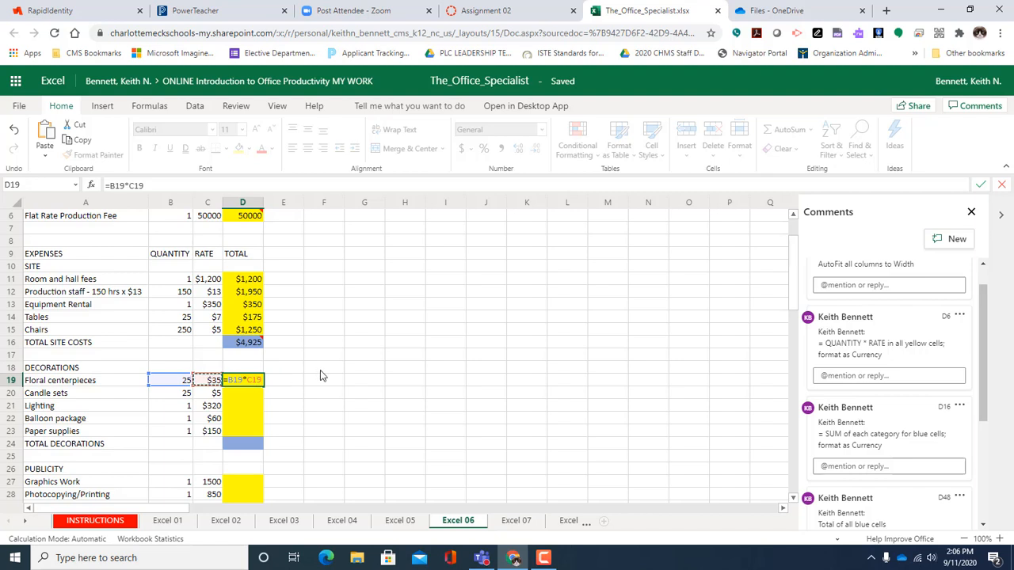
key(Return)
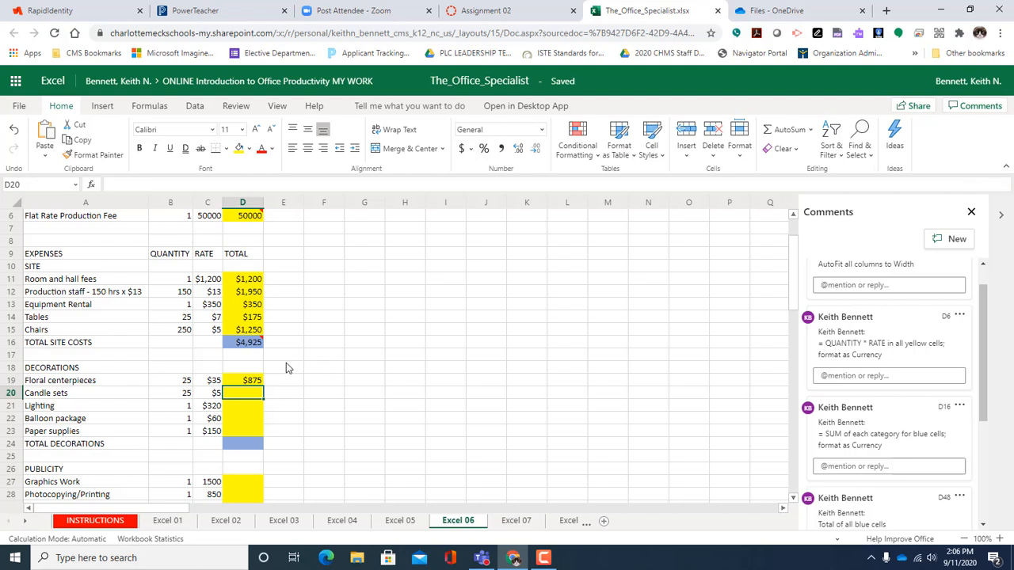
- Fill the D19 formula down through D23 for the remaining decoration expenses
click(254, 383)
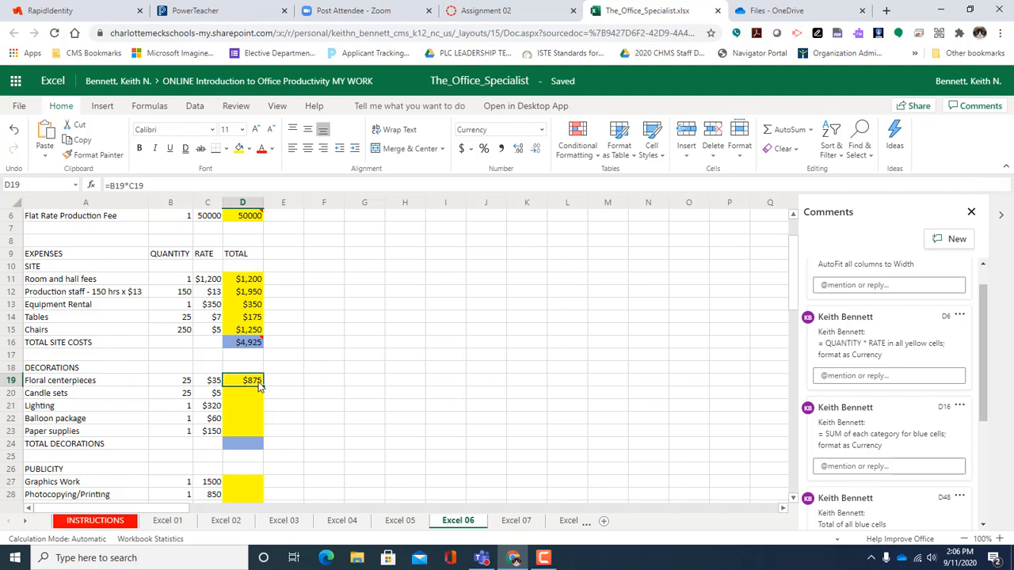
click(216, 386)
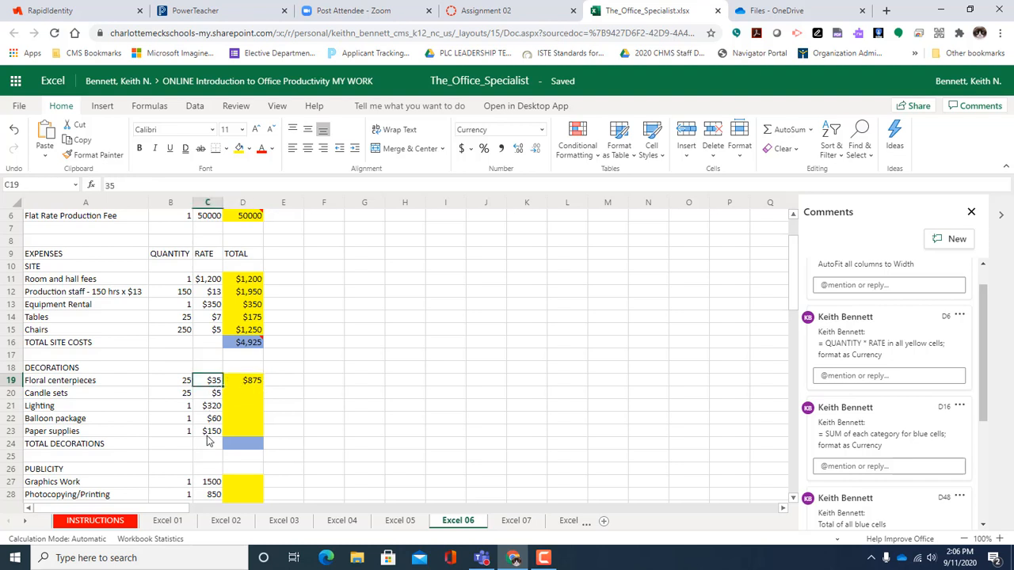
click(250, 383)
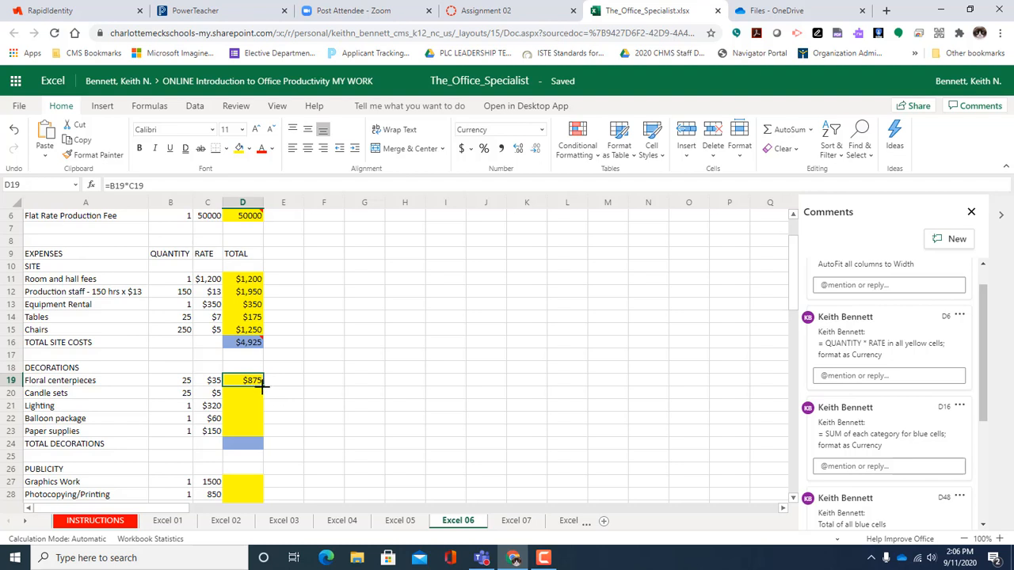
drag(264, 385, 262, 429)
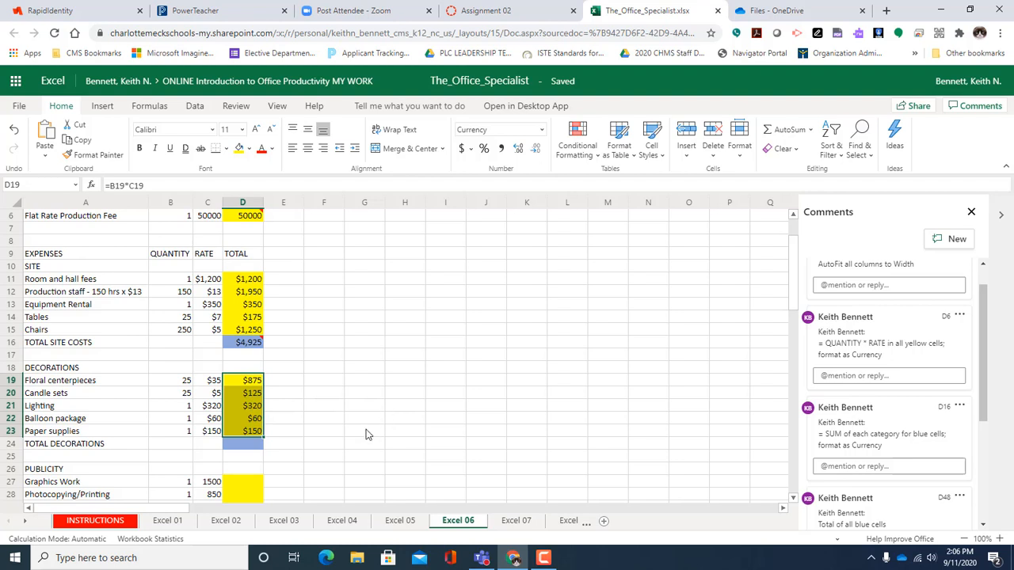
- Total the decorations in D24 with AutoSum, using the formula =SUM(D19:D23)
click(246, 446)
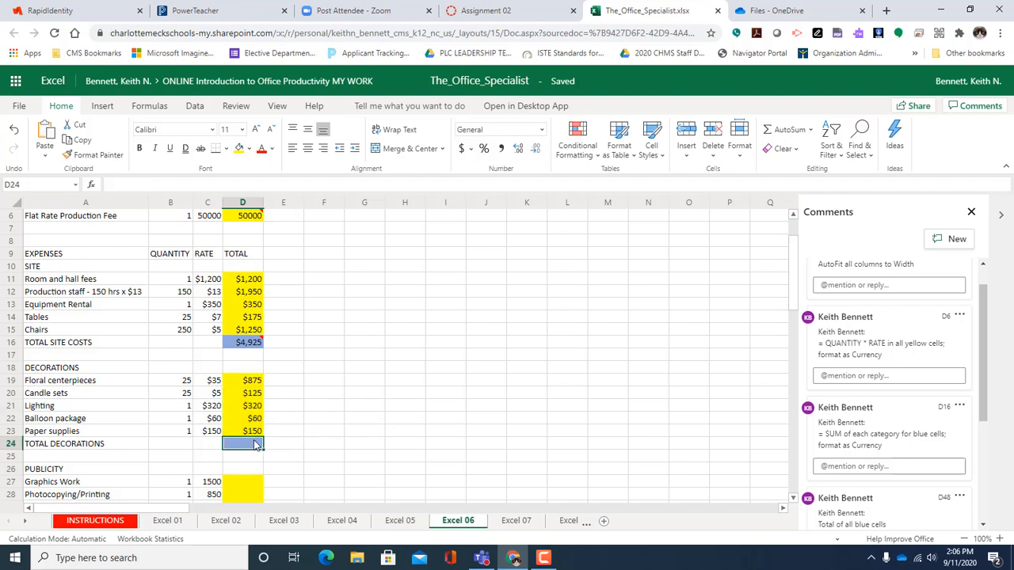
scroll(248, 446, down, 3)
scroll(246, 445, up, 3)
click(786, 133)
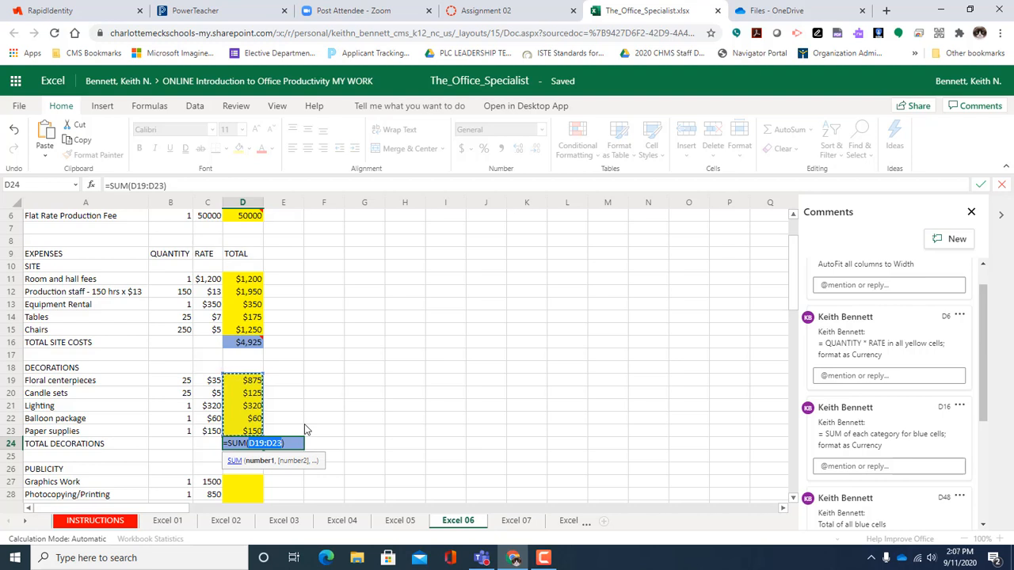
key(Return)
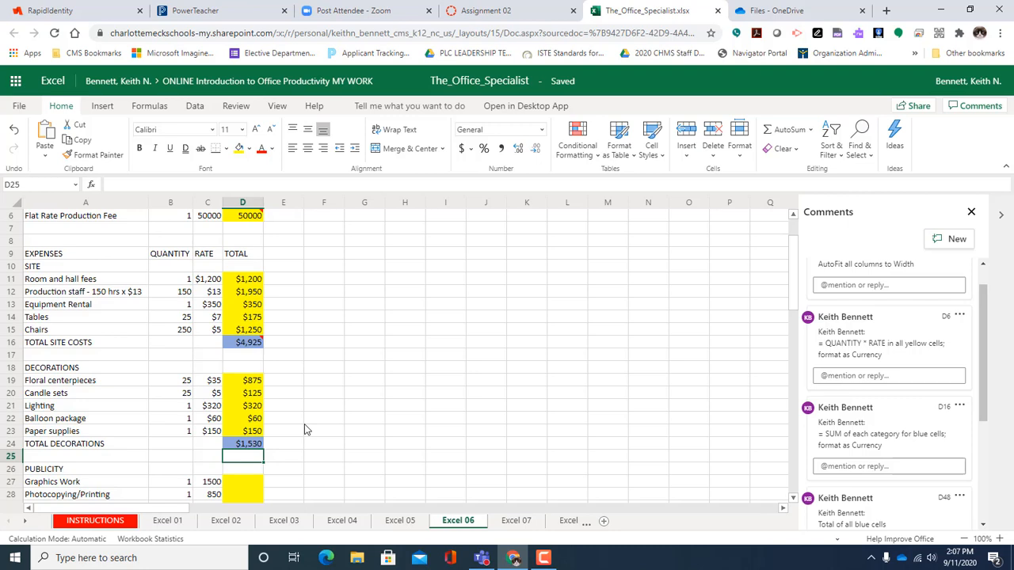
- Format the remaining expense rates in C27:C45 as Currency with the $ symbol and 0 decimal places
scroll(275, 389, down, 3)
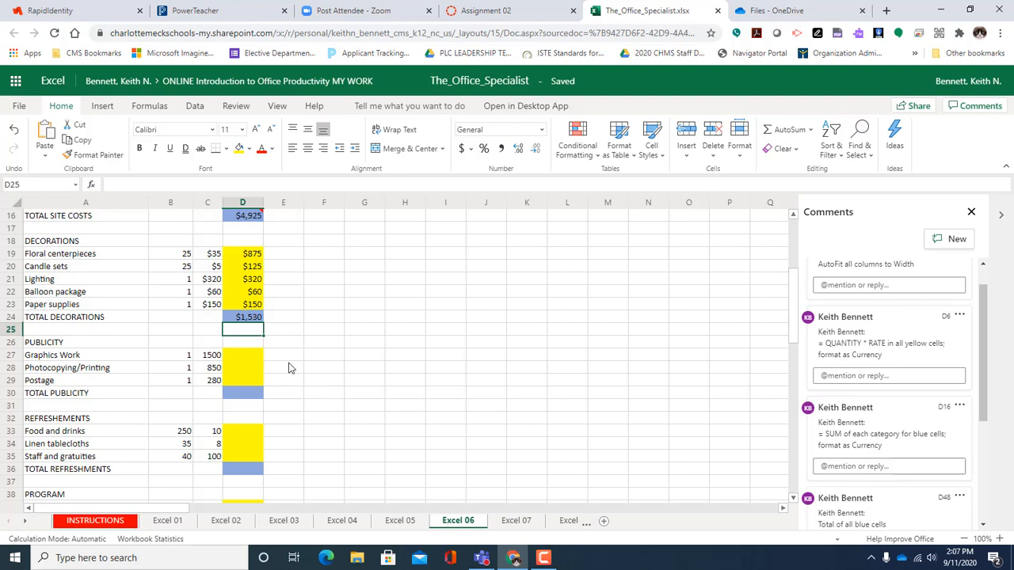
click(250, 398)
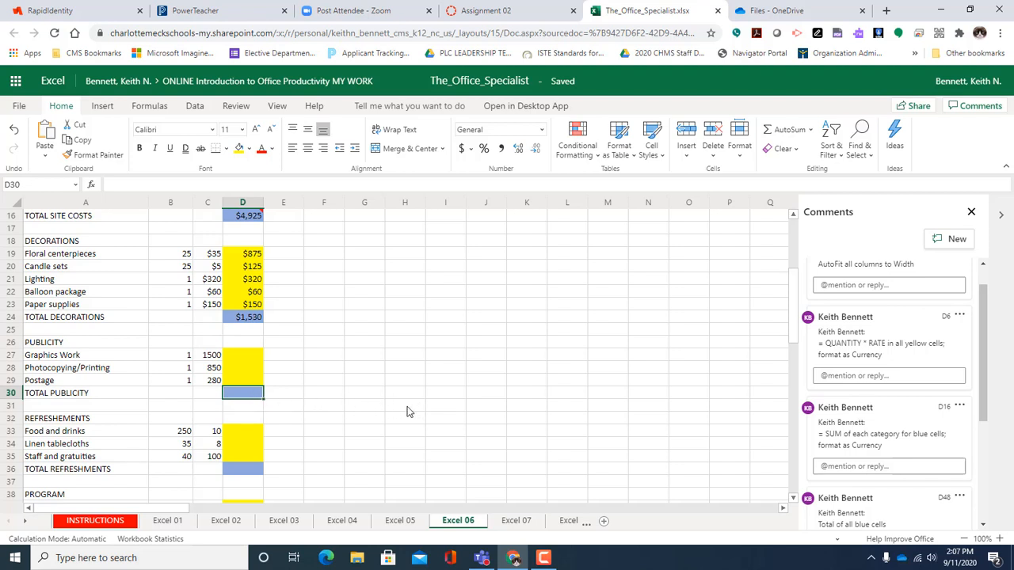
click(245, 357)
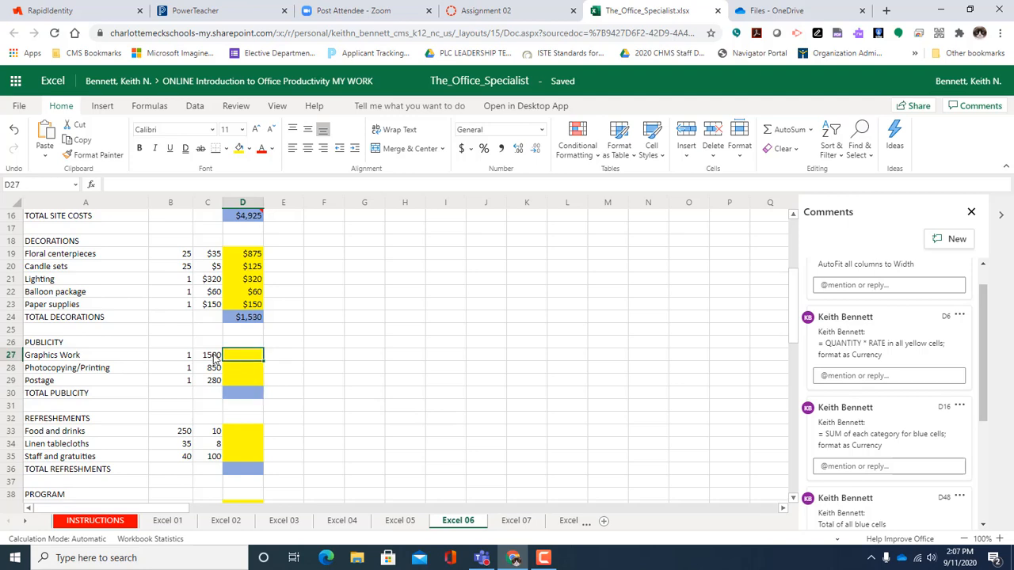
drag(214, 357, 218, 397)
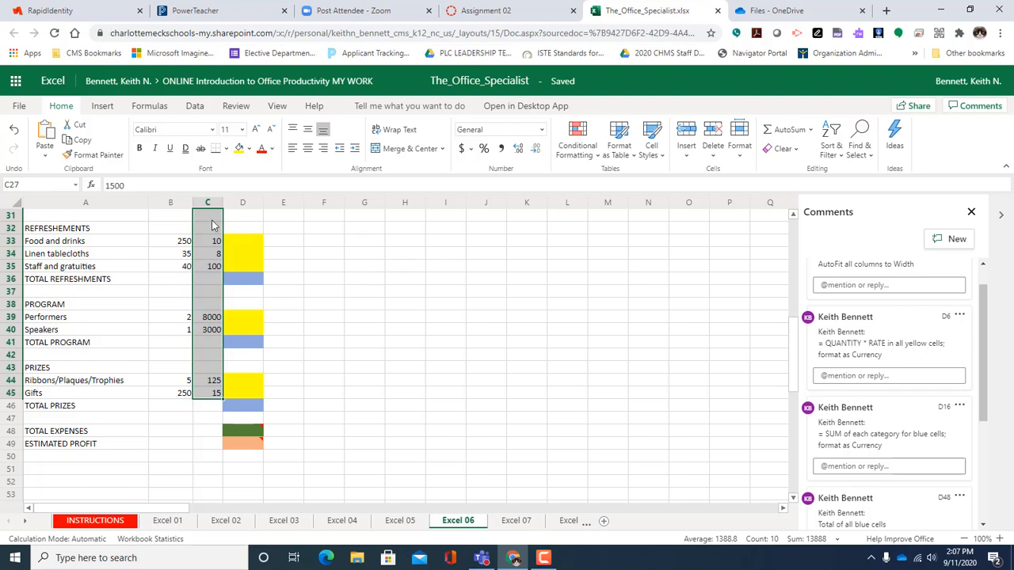
click(542, 131)
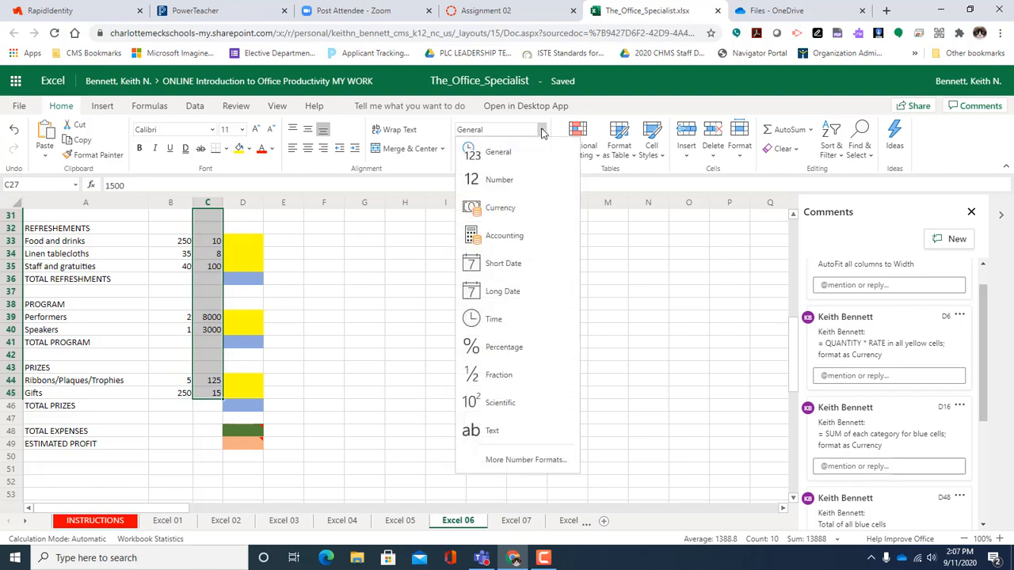
click(519, 464)
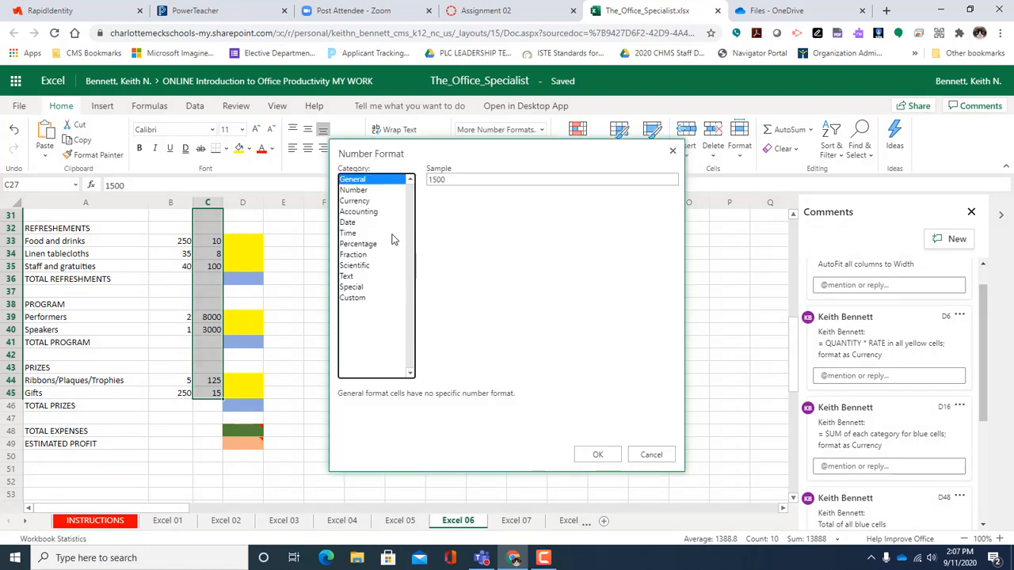
click(354, 202)
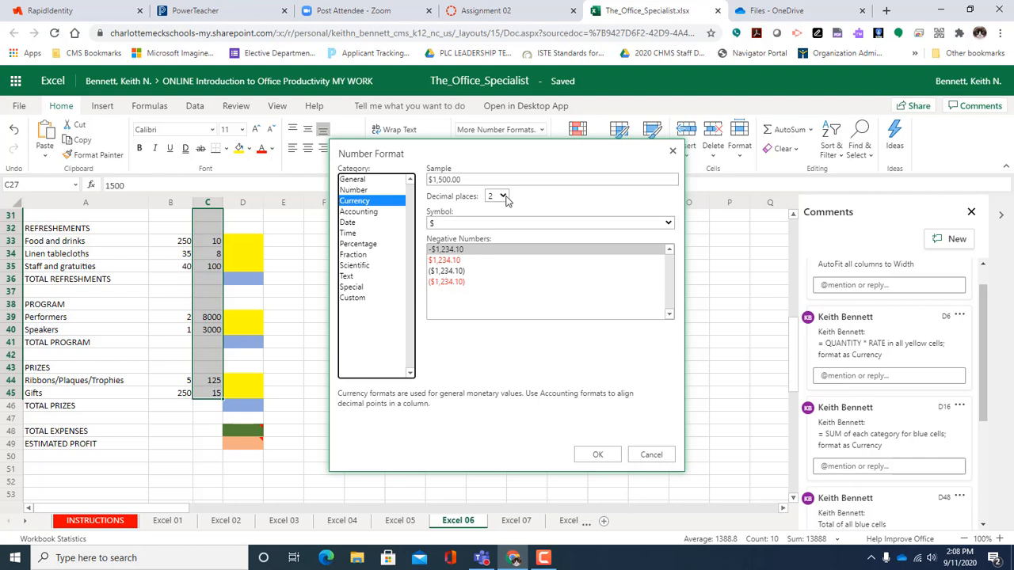
click(504, 200)
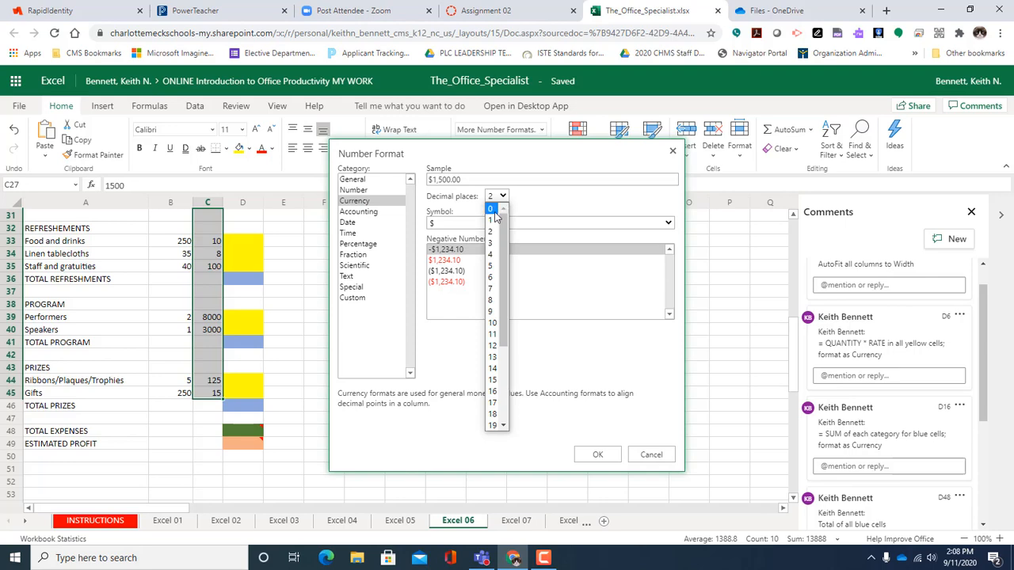
click(497, 209)
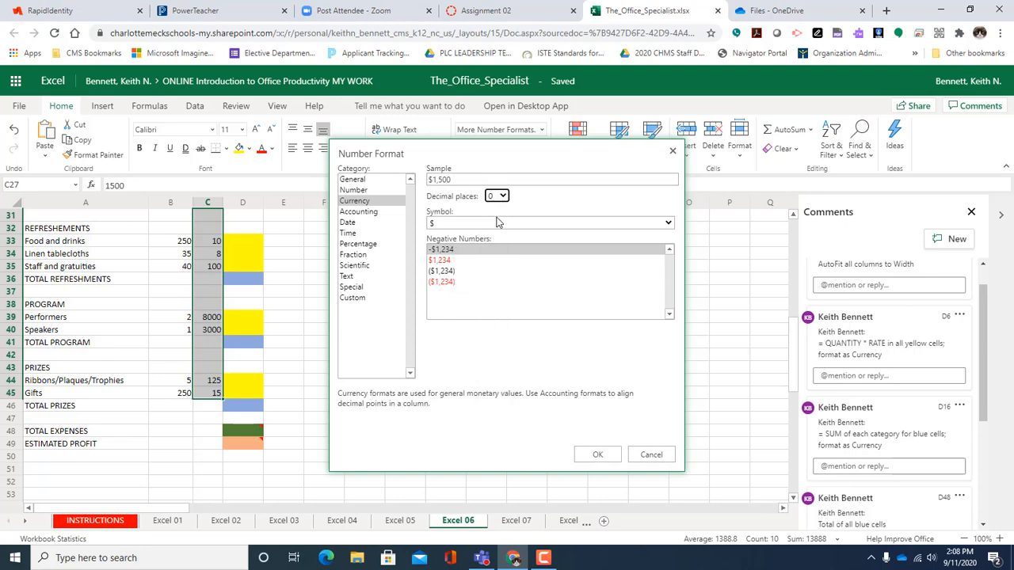
click(599, 455)
- Calculate the Graphics Work total in D27 with the formula =B27*C27 and fill it down through D29
scroll(389, 413, up, 3)
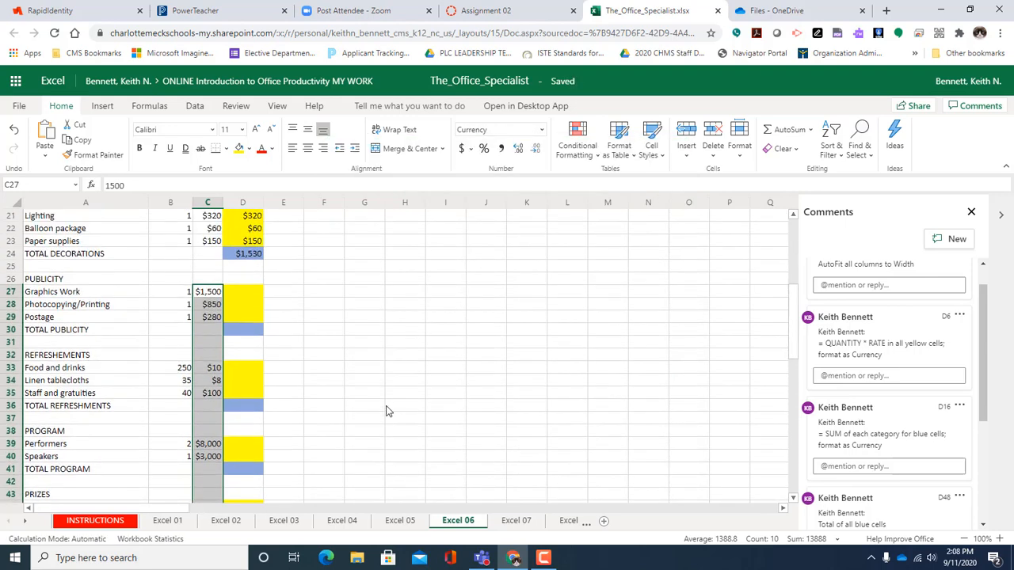
click(255, 295)
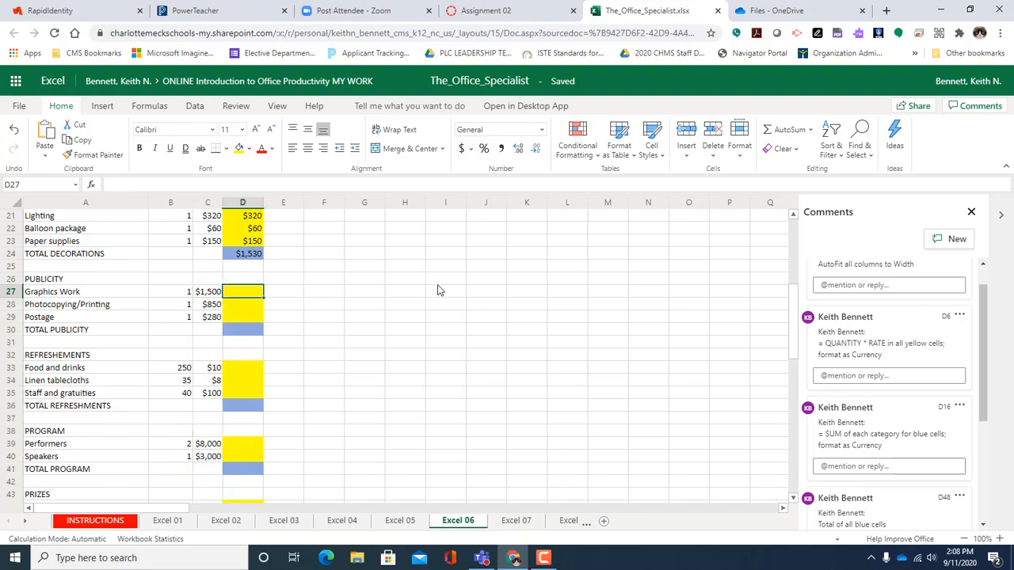
text(=)
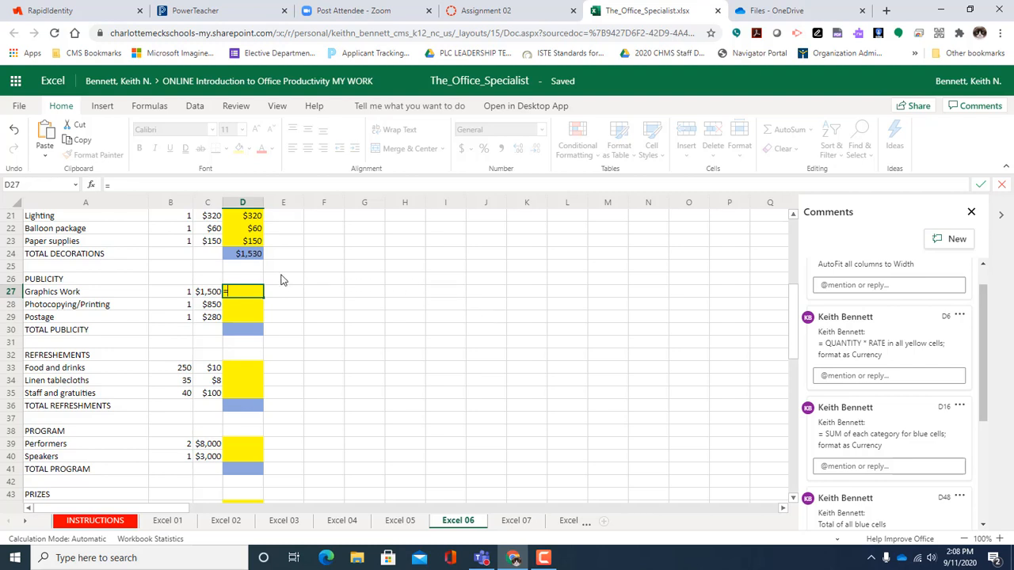
click(180, 295)
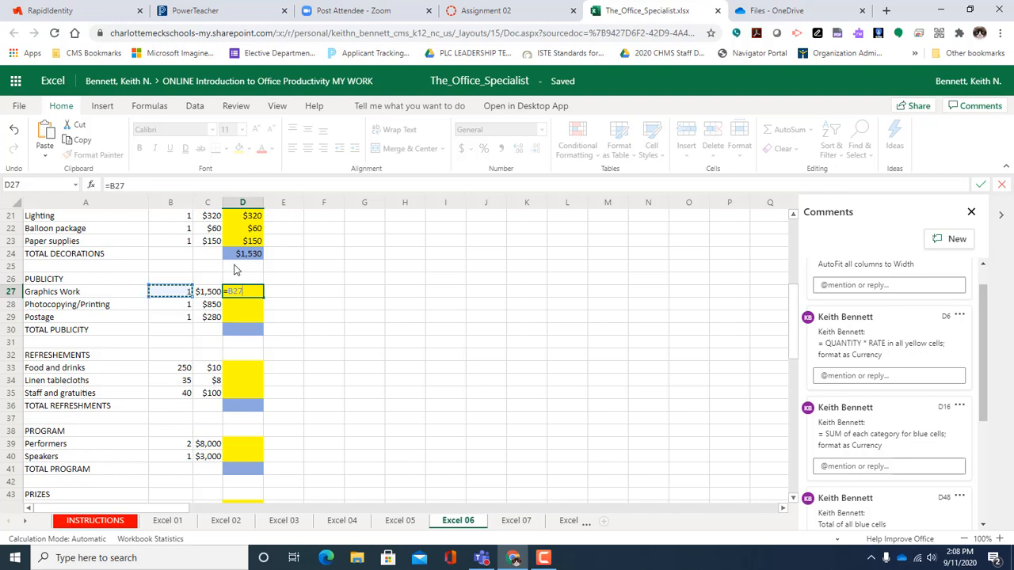
text(*)
click(208, 294)
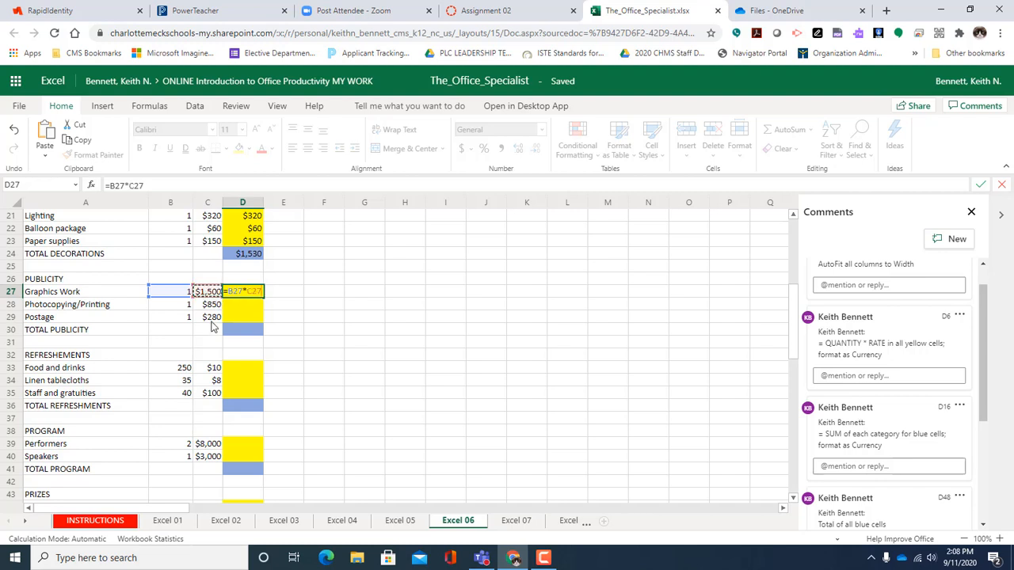
key(Return)
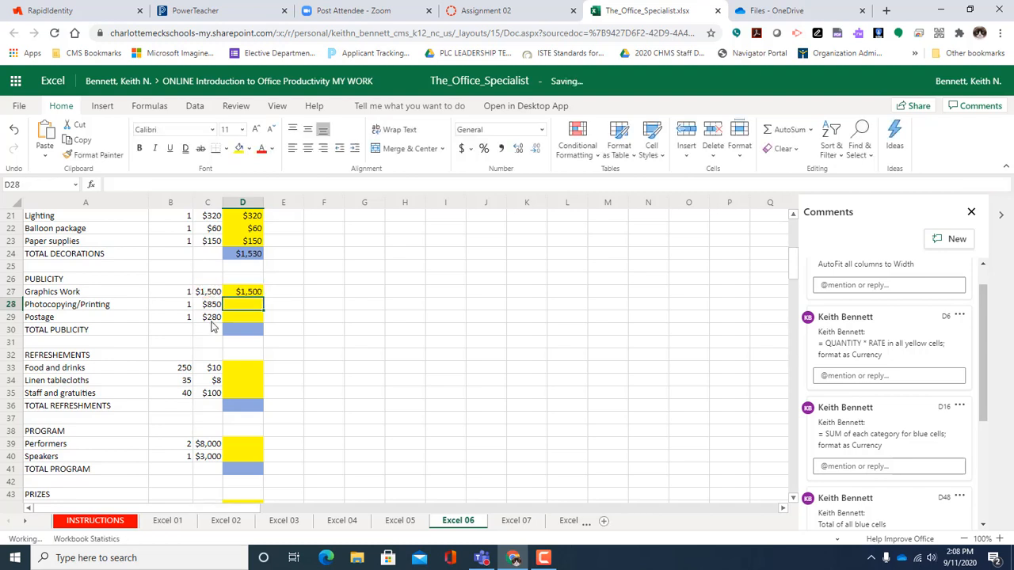
click(261, 297)
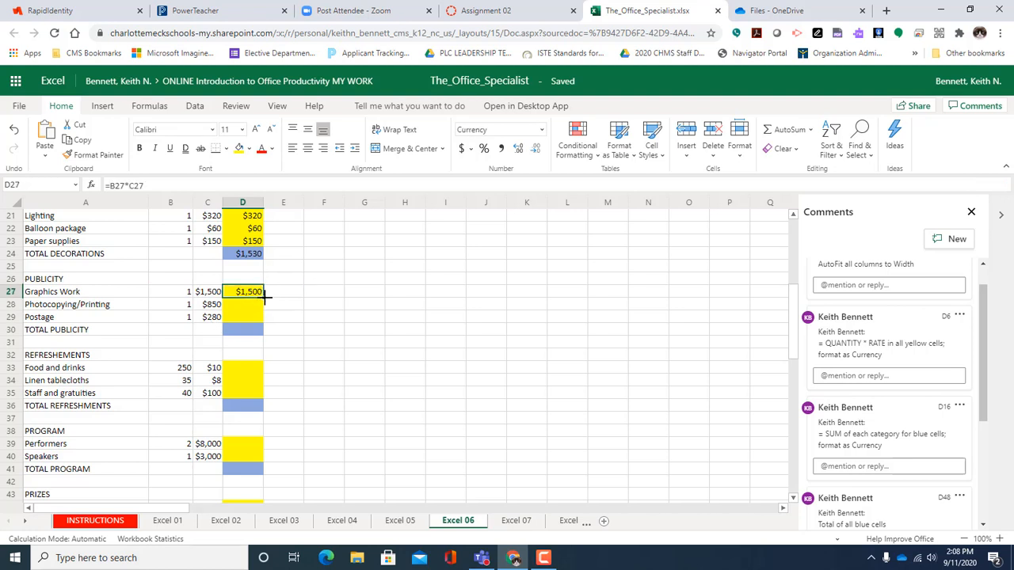
drag(265, 295, 257, 315)
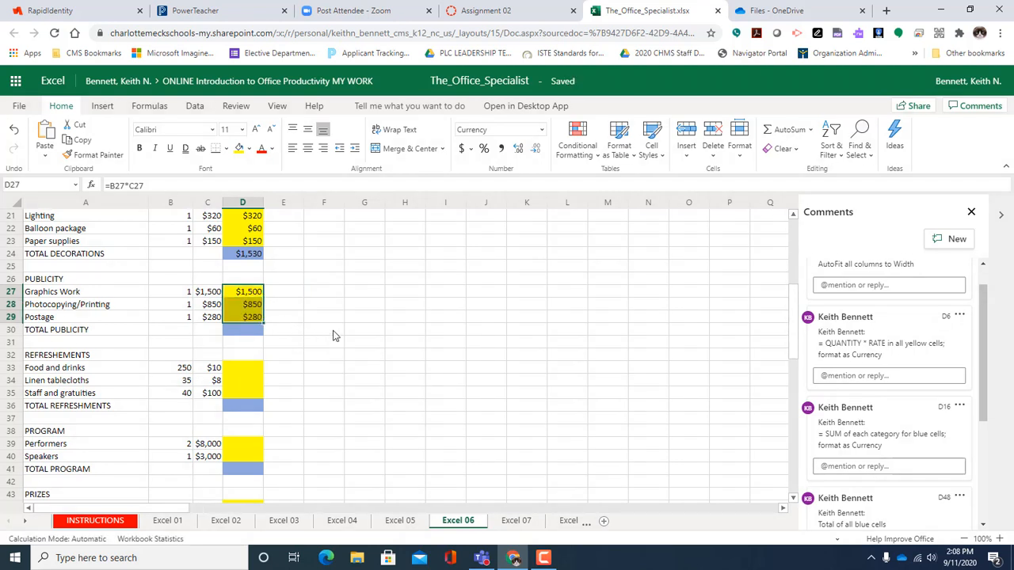
- Total the publicity costs in D30 by adding the individual cells with the formula =D27+D28+D29
click(248, 333)
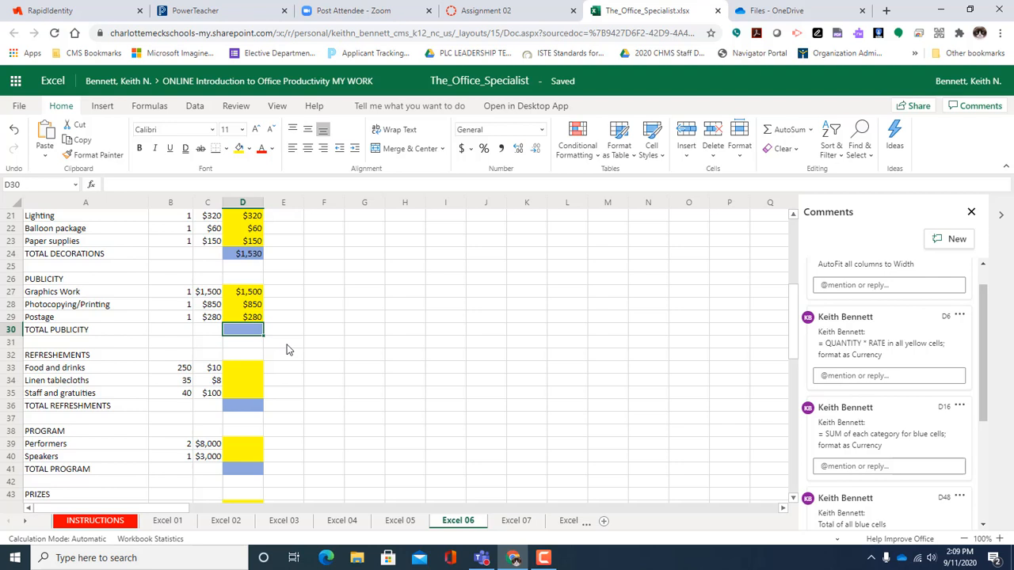
text(=)
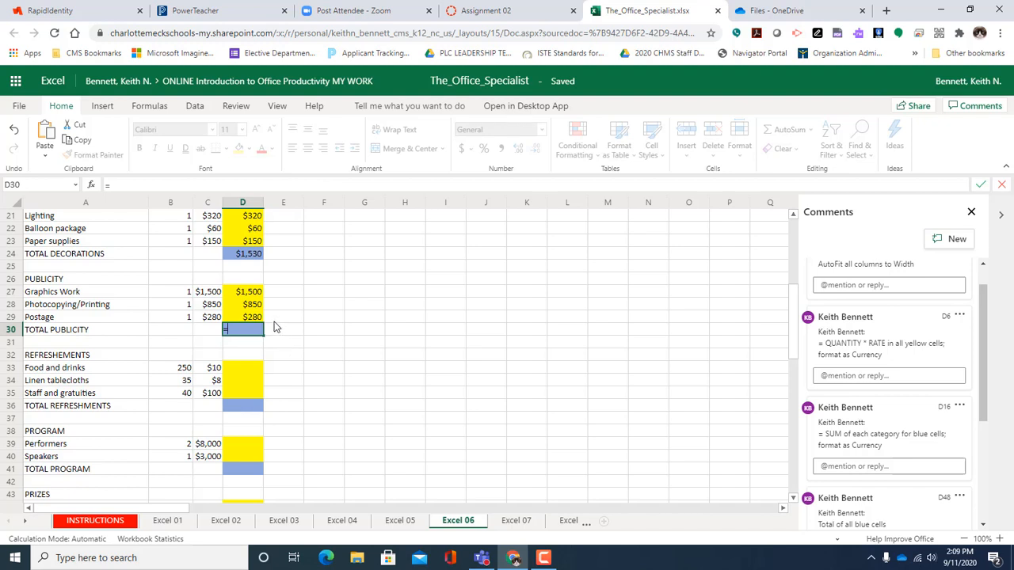
click(248, 294)
text(+)
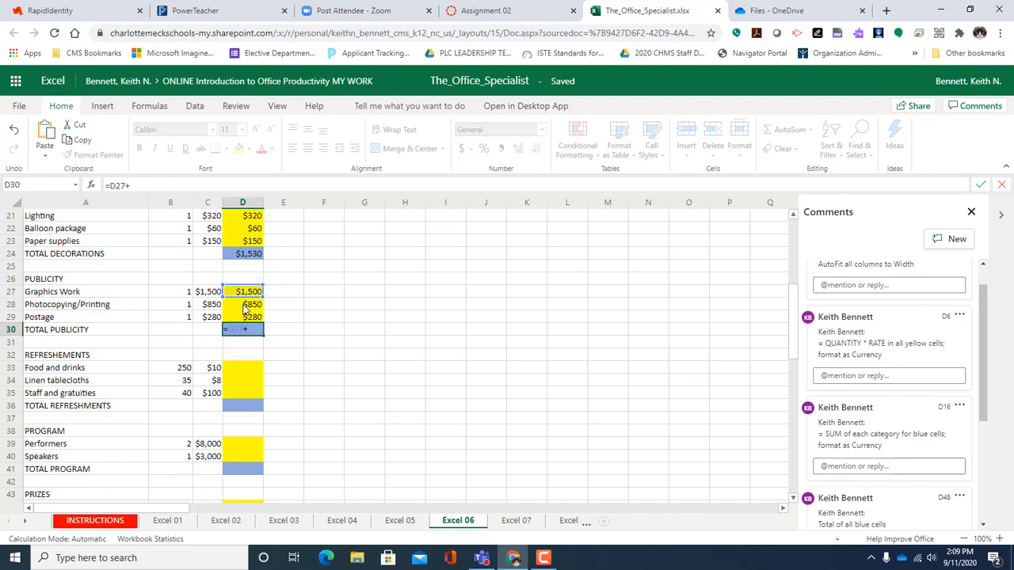
click(246, 308)
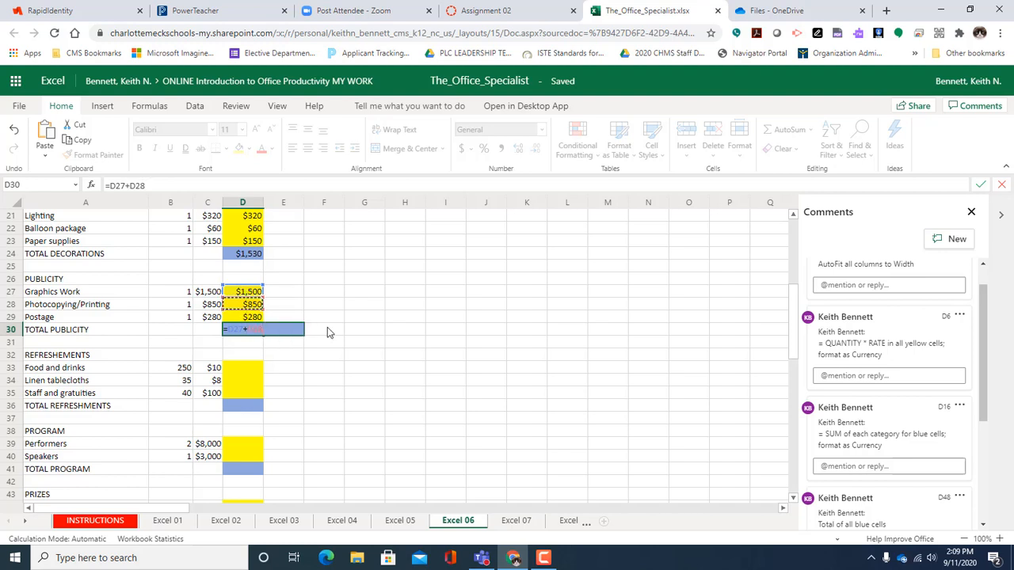
text(+)
click(251, 320)
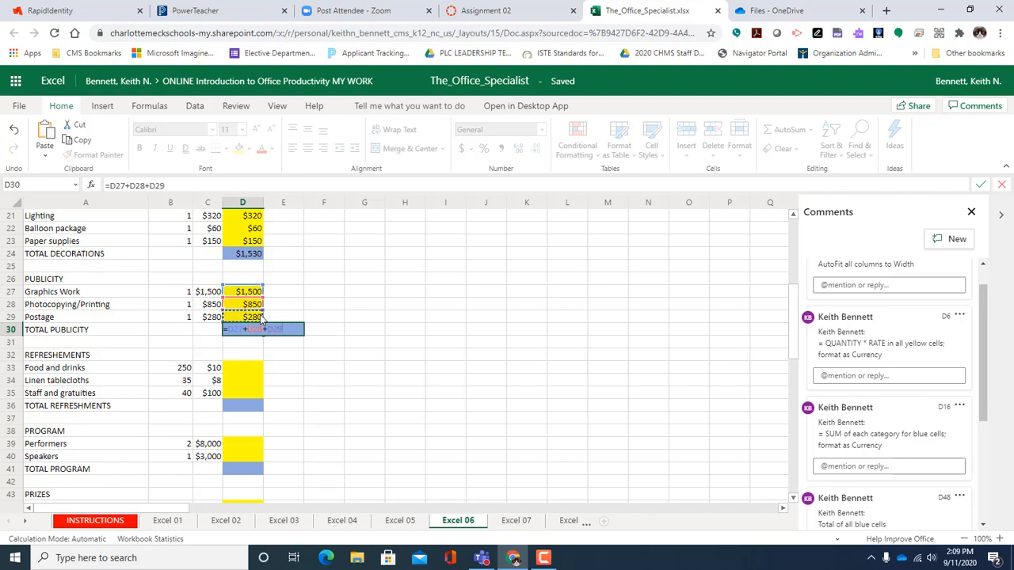
key(Return)
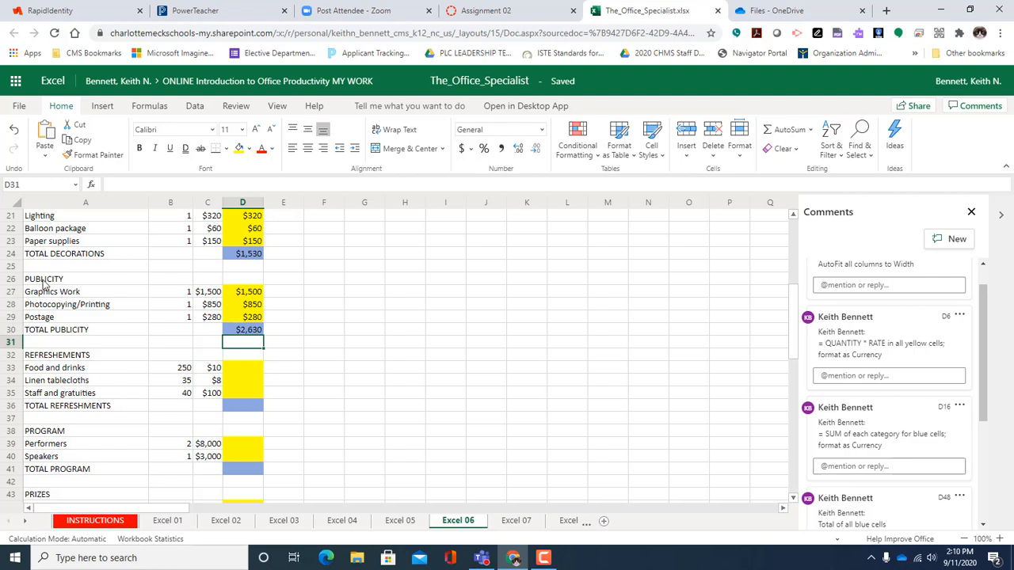
click(11, 306)
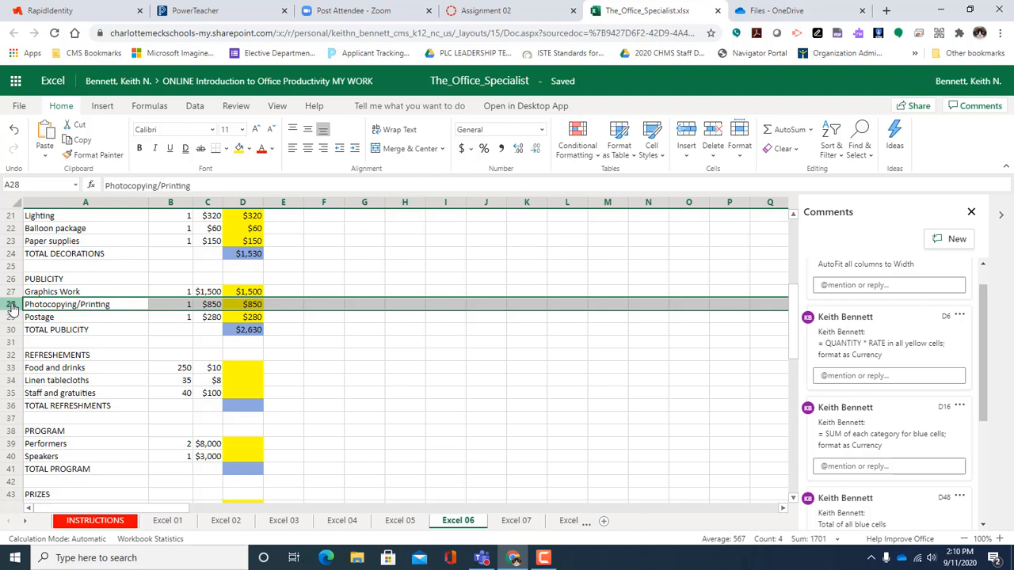
right_click(13, 309)
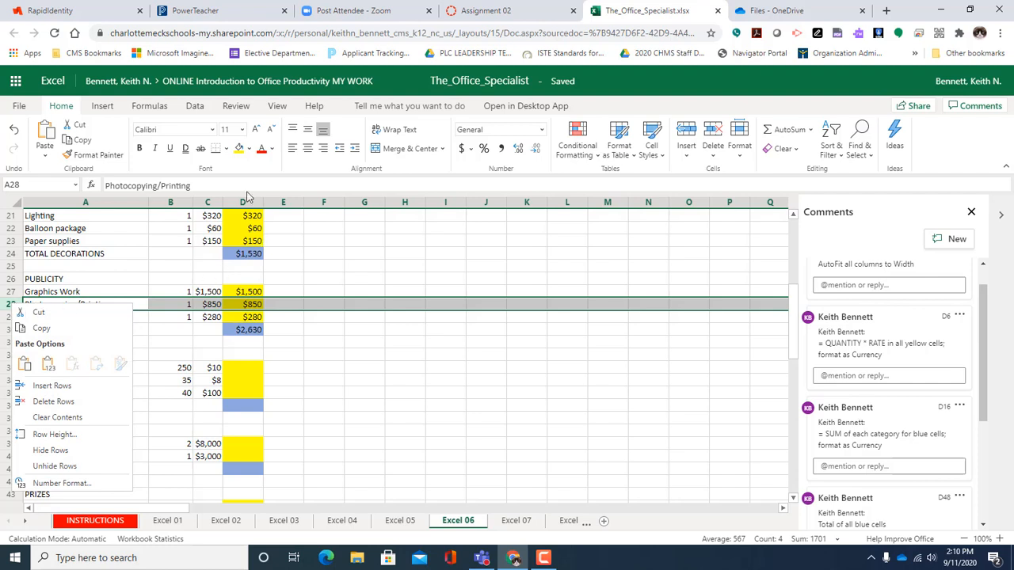
click(110, 105)
click(110, 108)
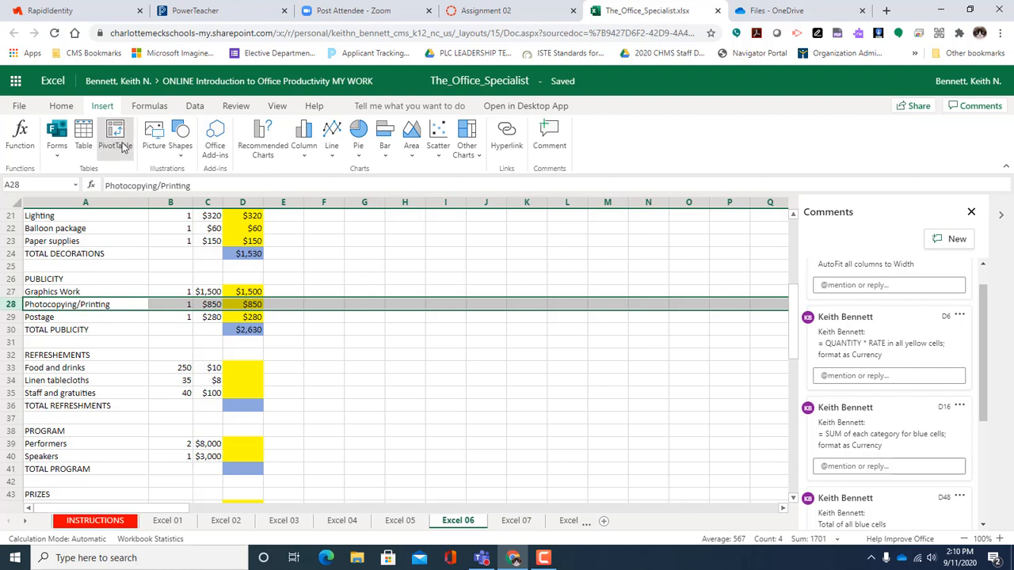
click(161, 108)
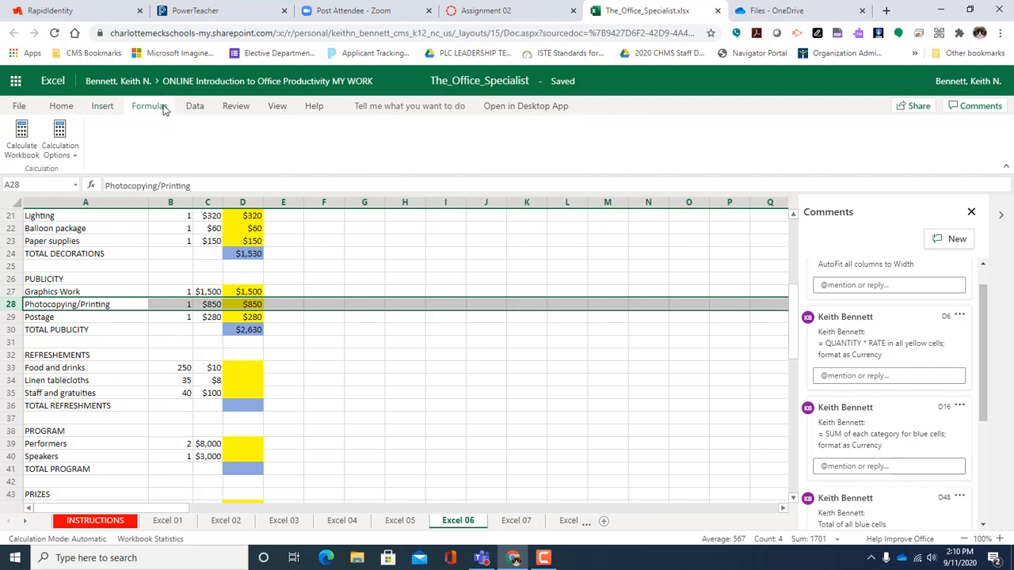
click(194, 107)
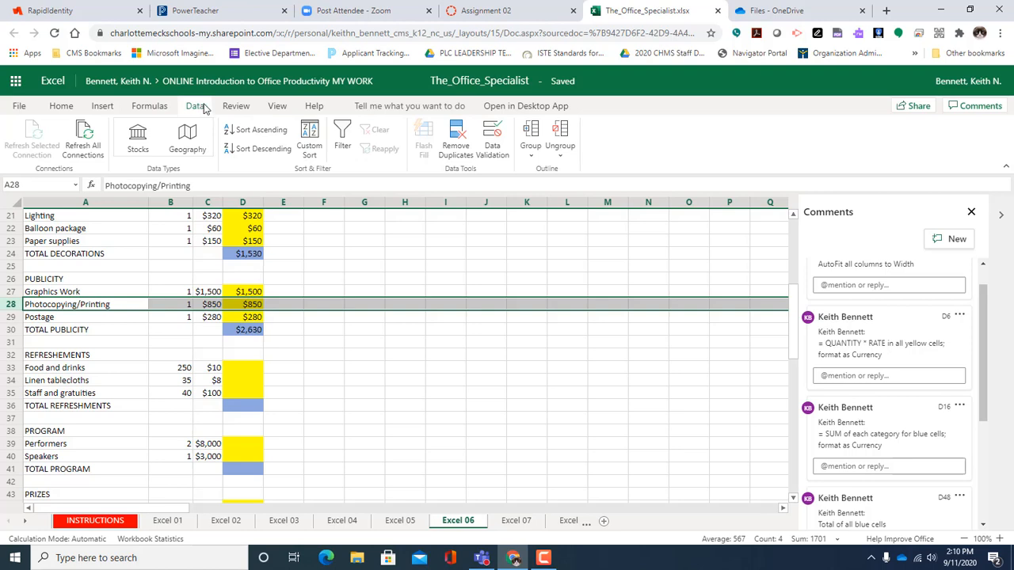
click(248, 109)
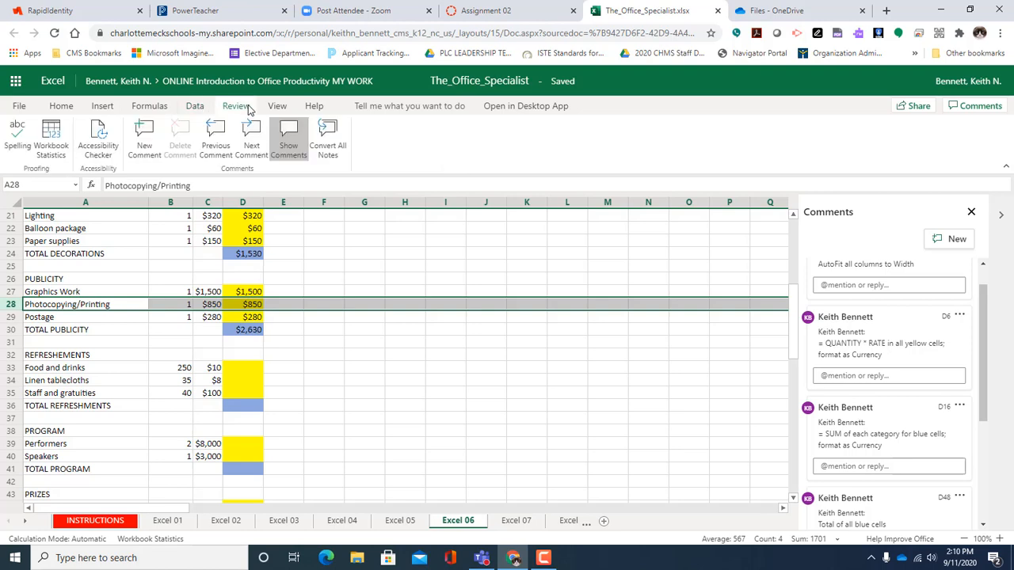
click(278, 108)
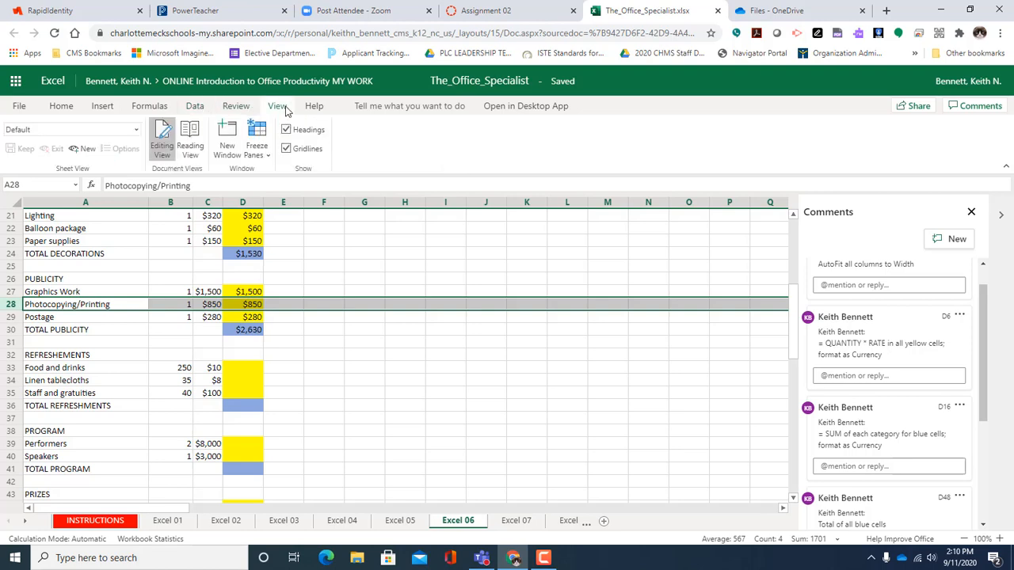
click(21, 110)
click(33, 109)
click(57, 110)
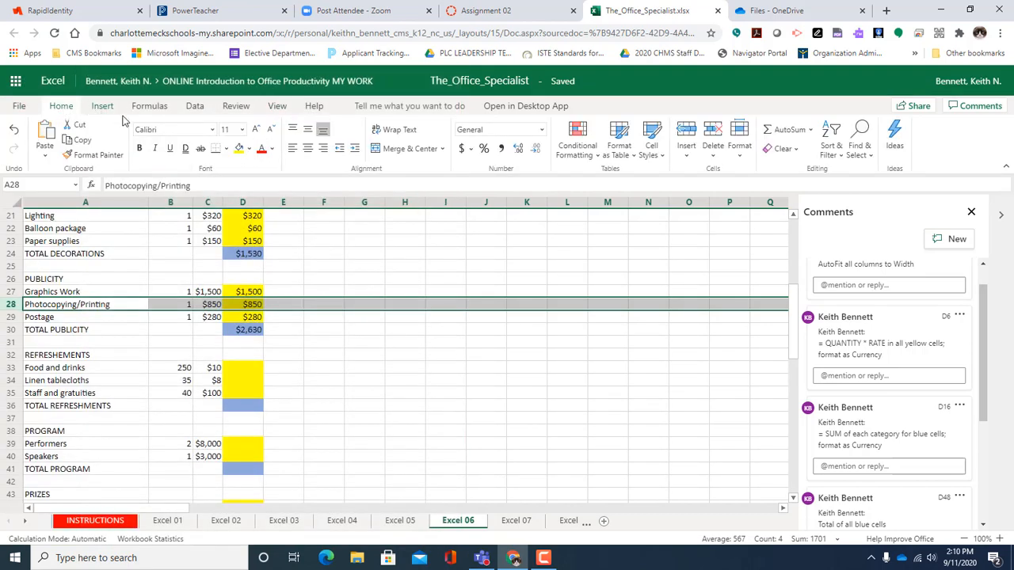
- Insert a new row above Photocopying/Printing in the publicity section and label it Web Ads in A28
right_click(12, 304)
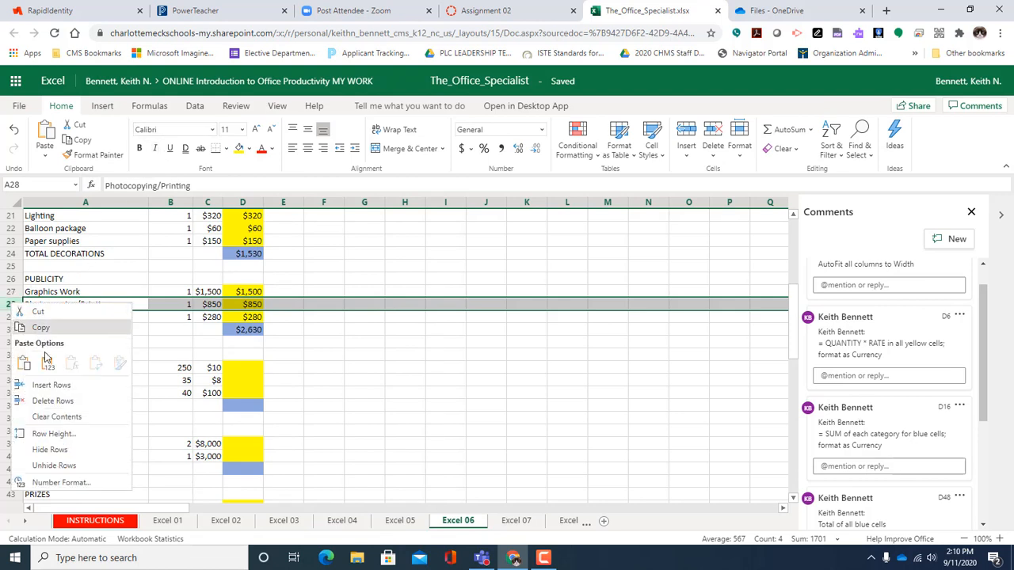
click(80, 388)
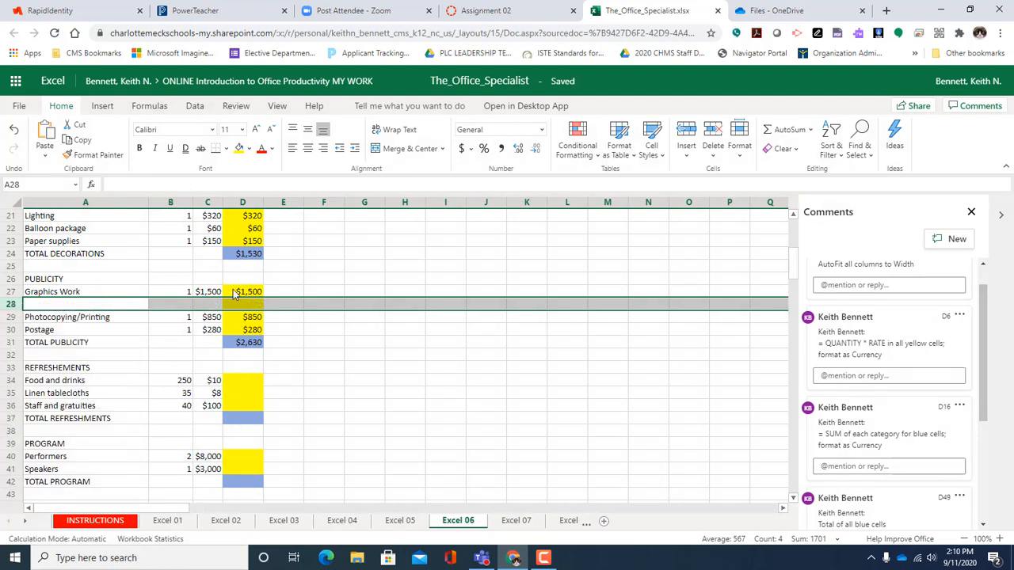
text(Web )
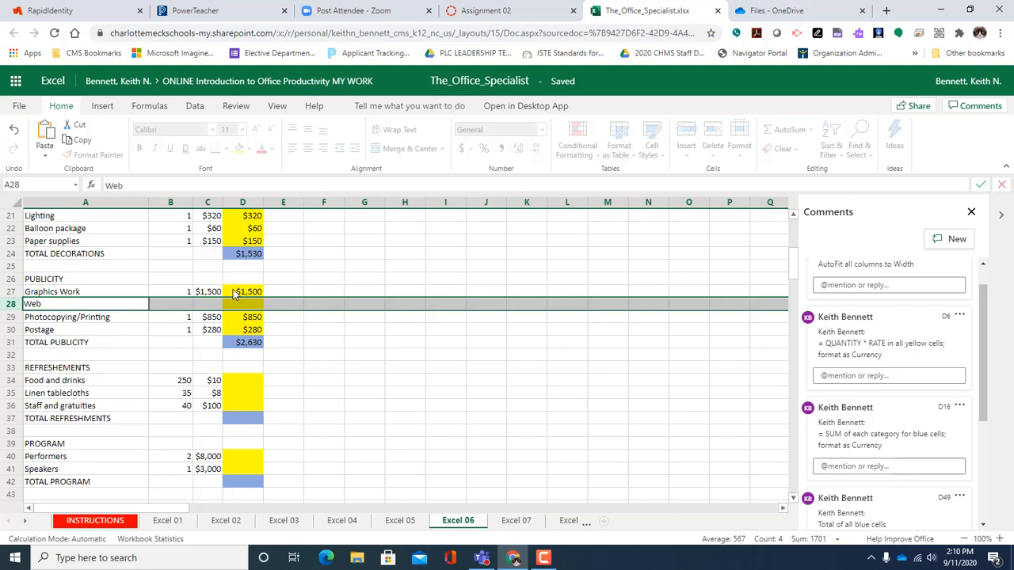
text(Ads)
key(Tab)
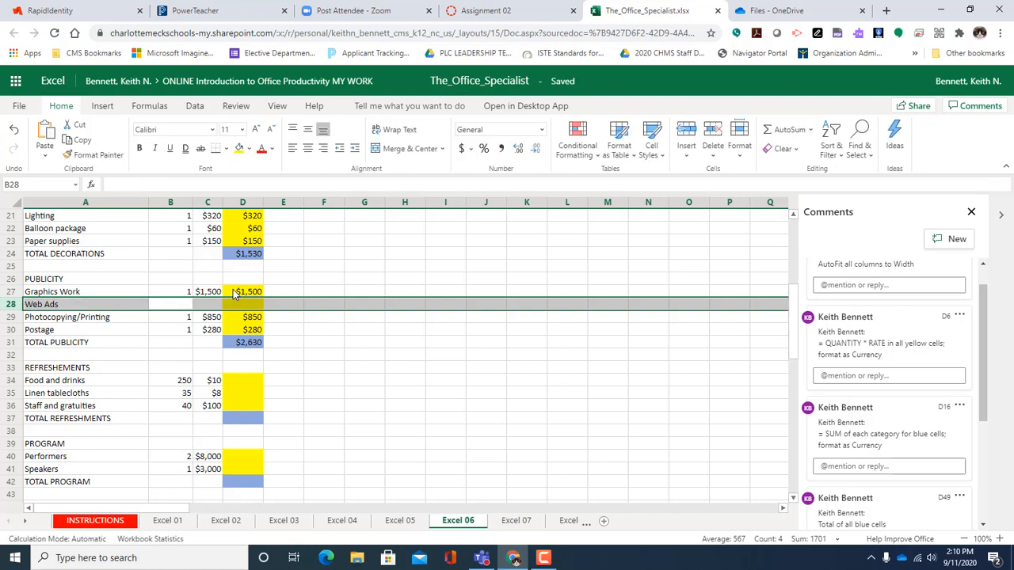
- Enter a quantity of 1 and a rate of 500 for Web Ads in B28 and C28
text(1)
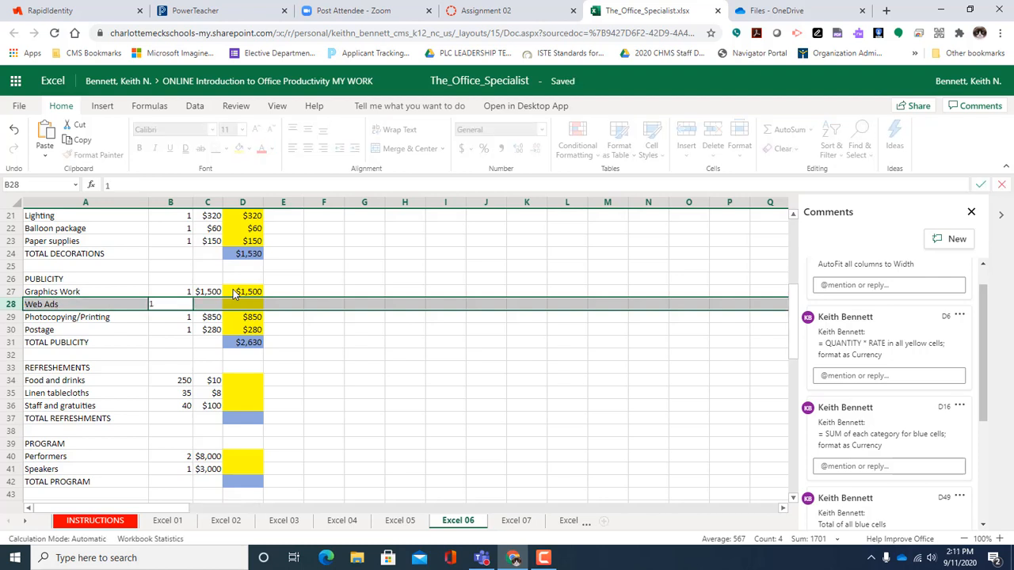
key(Tab)
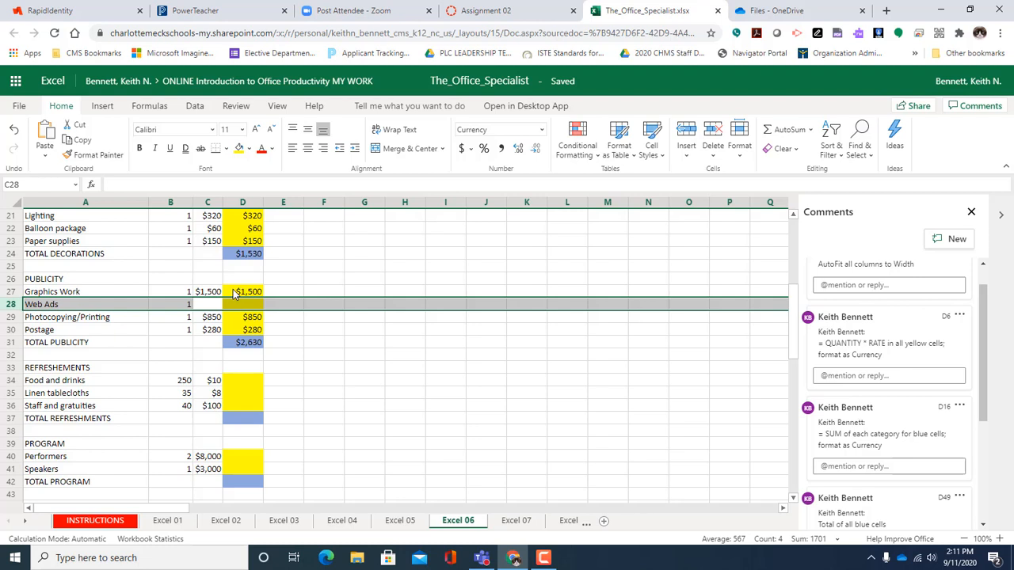
text(500)
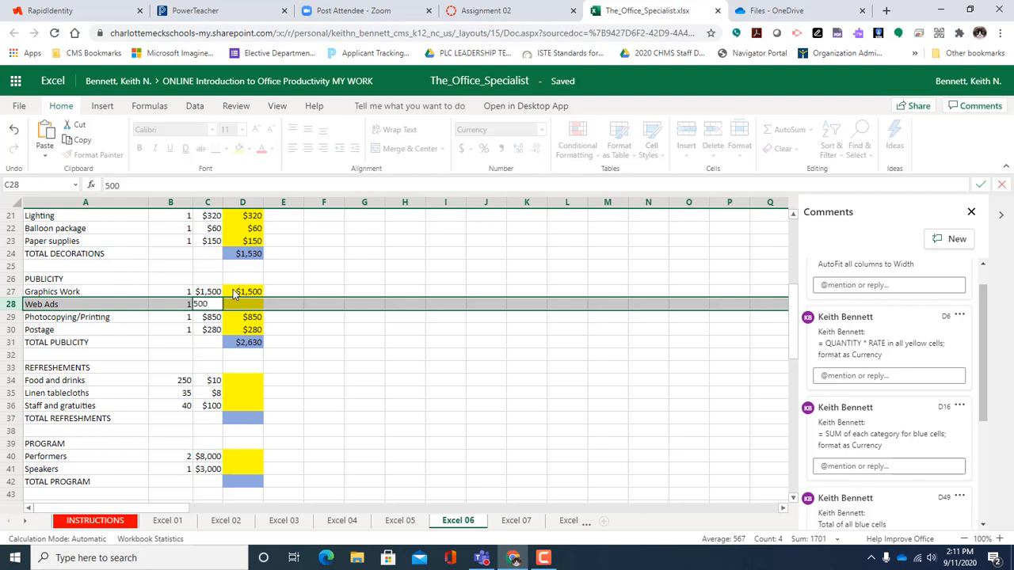
key(Tab)
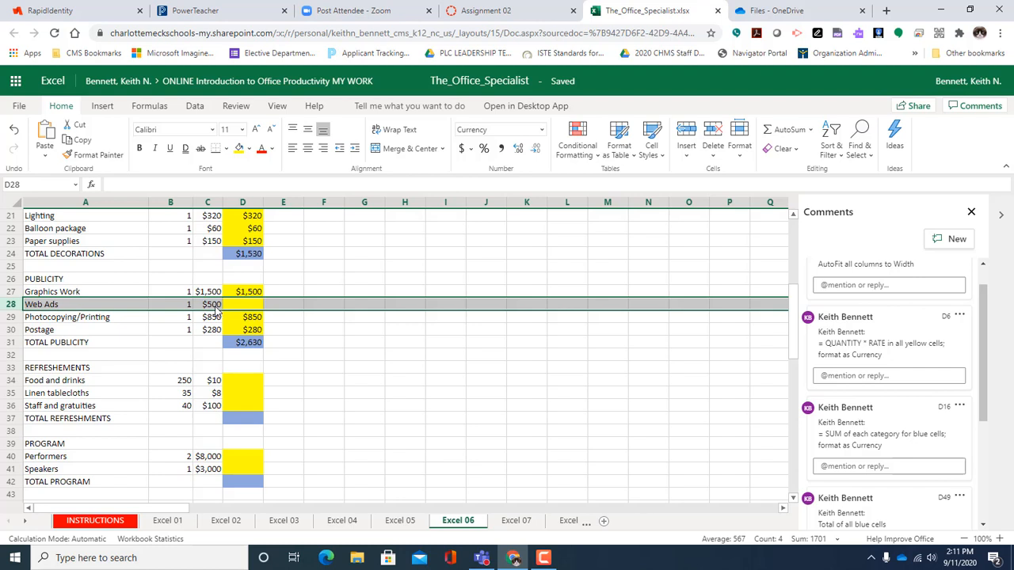
click(213, 308)
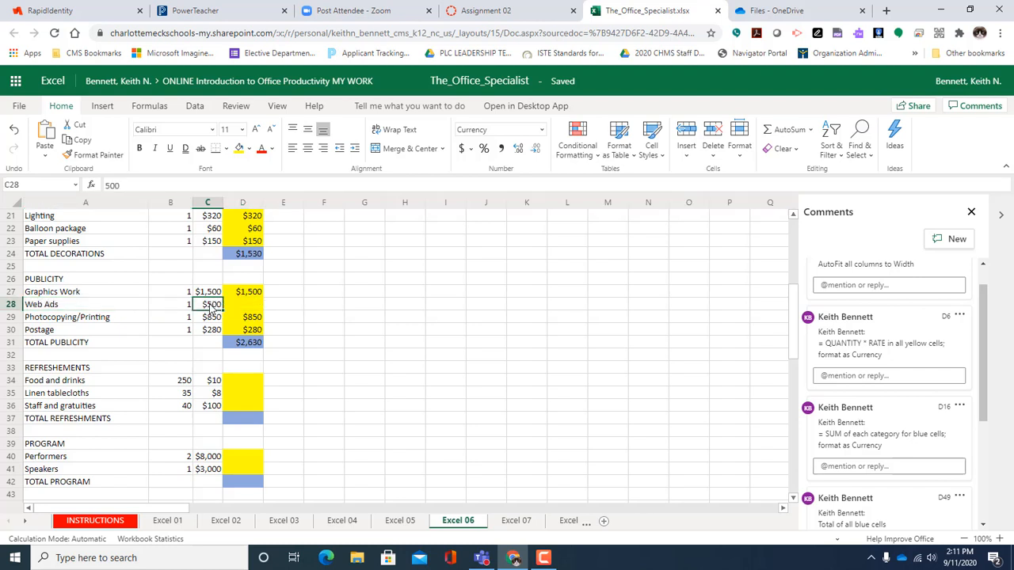
- Fill the Graphics Work total formula from D27 down into the Web Ads cell D28
click(256, 308)
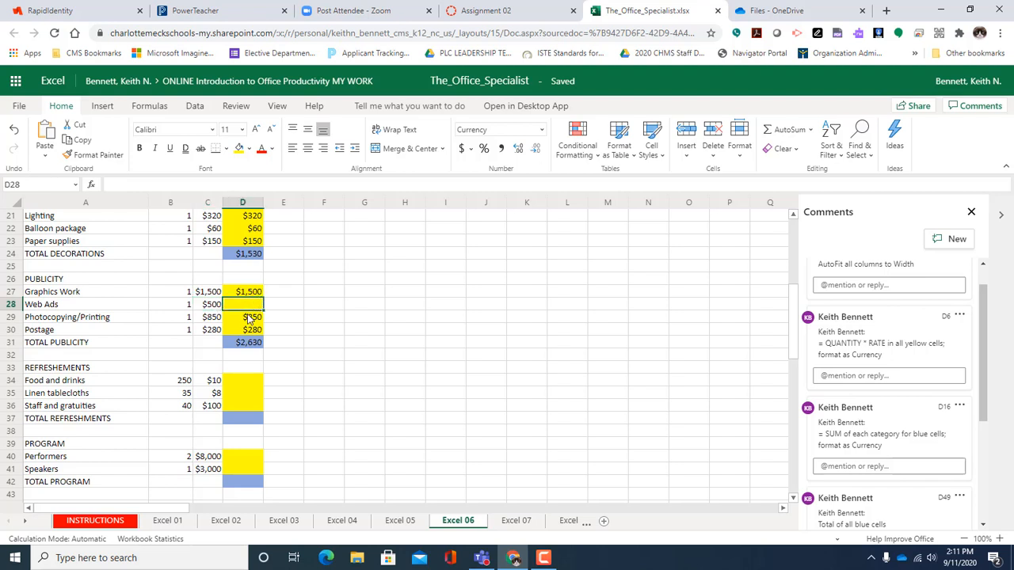
click(249, 317)
click(252, 292)
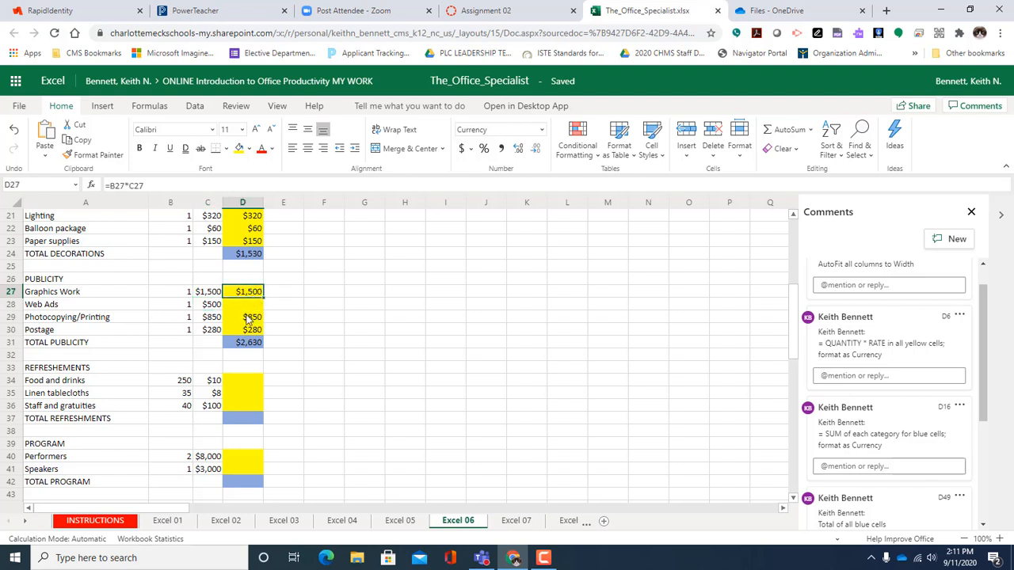
click(249, 318)
click(260, 293)
drag(264, 298, 258, 306)
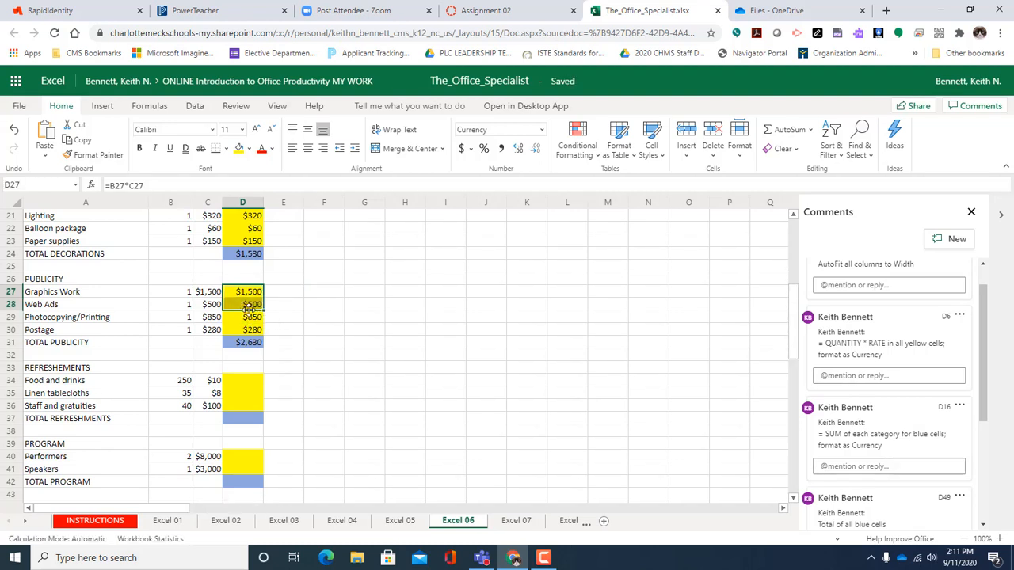
- Replace the publicity total in D31 with the AutoSum formula =SUM(D27:D30) and check the cell's formula
click(253, 344)
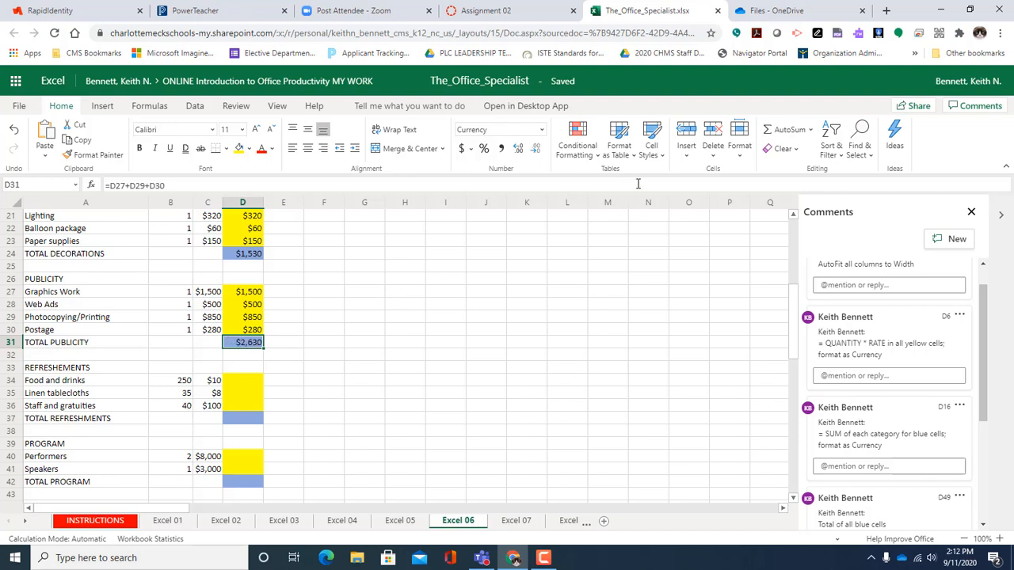
click(787, 131)
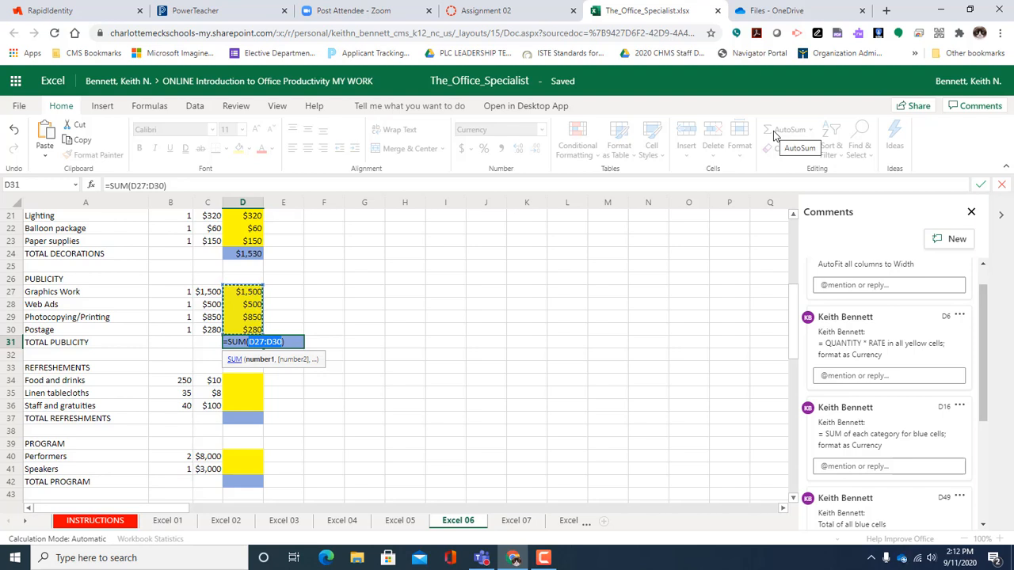
key(Return)
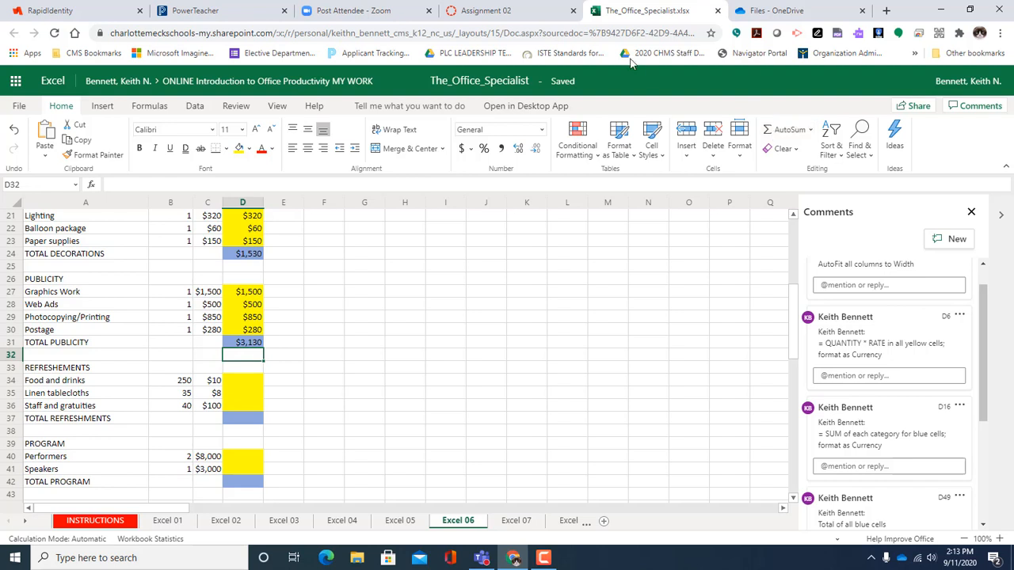
click(254, 346)
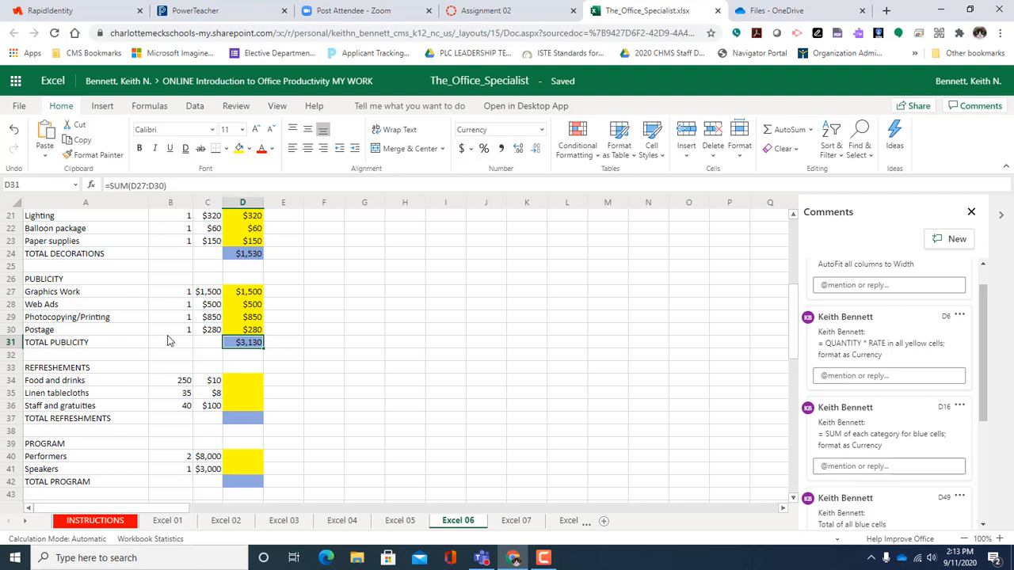
- Delete the Web Ads row from the publicity section
right_click(16, 305)
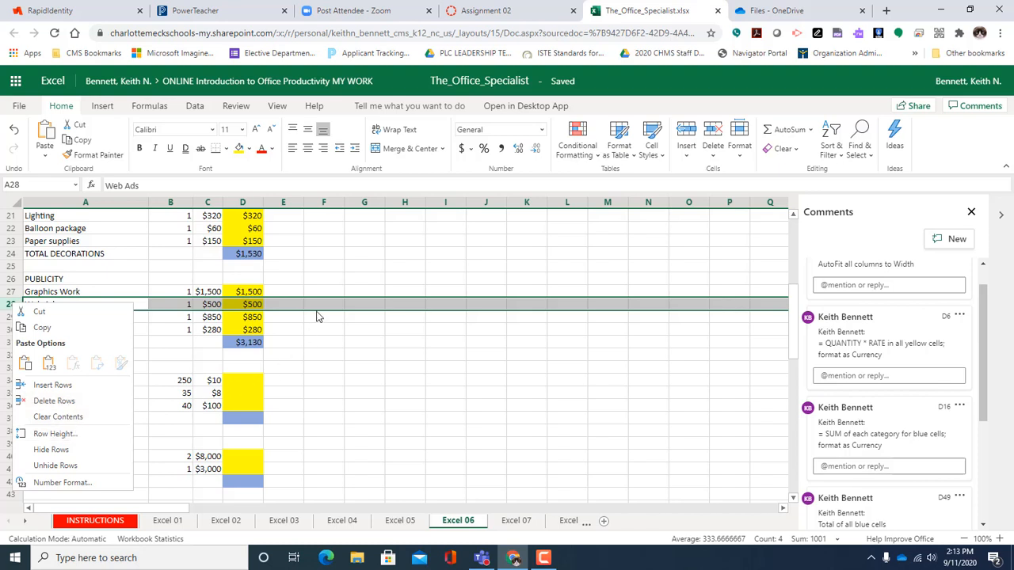
click(54, 400)
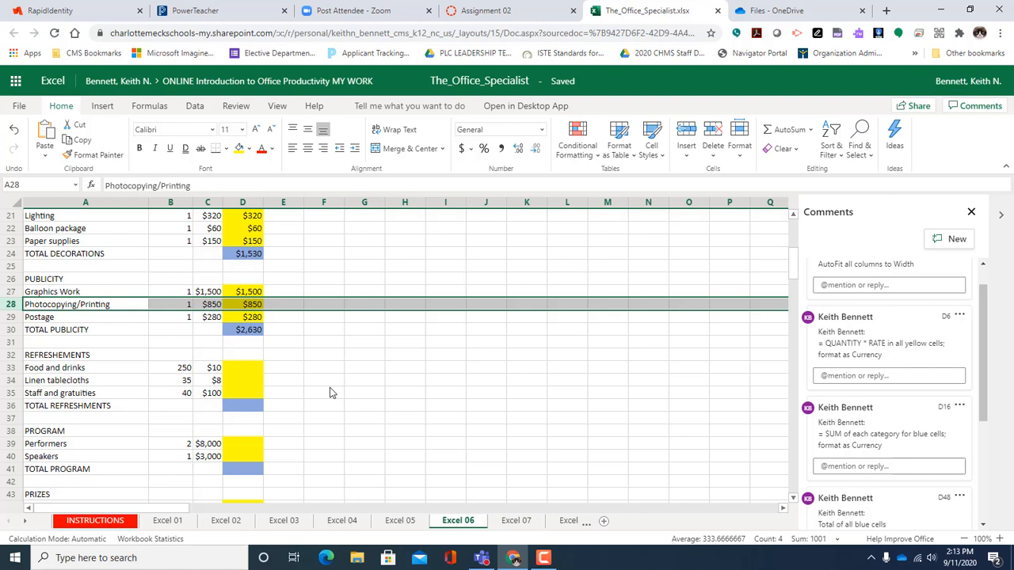
- Calculate the Food and drinks total in D33 with the formula =B33*C33 and fill it down through D35
click(246, 369)
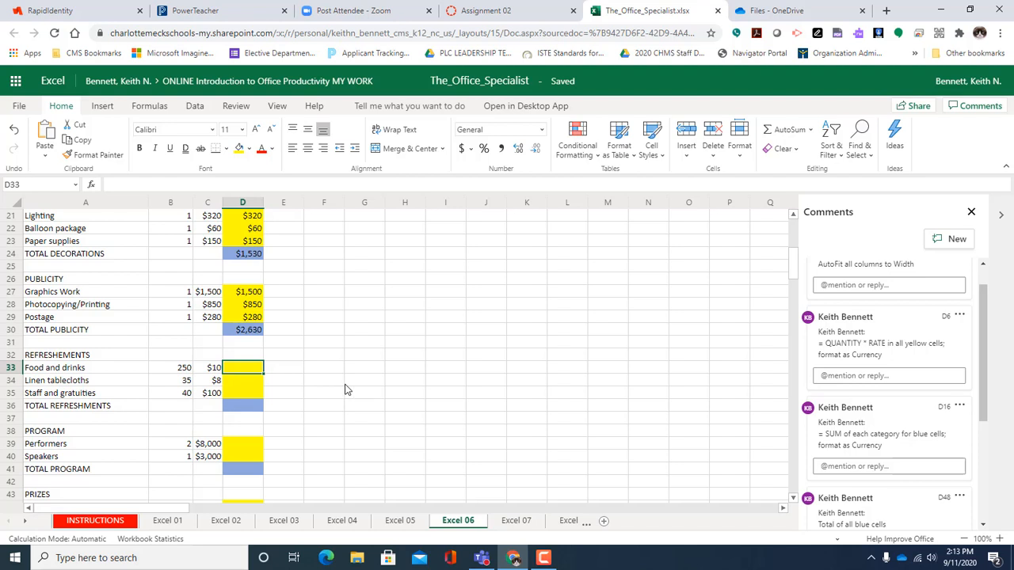
text(=)
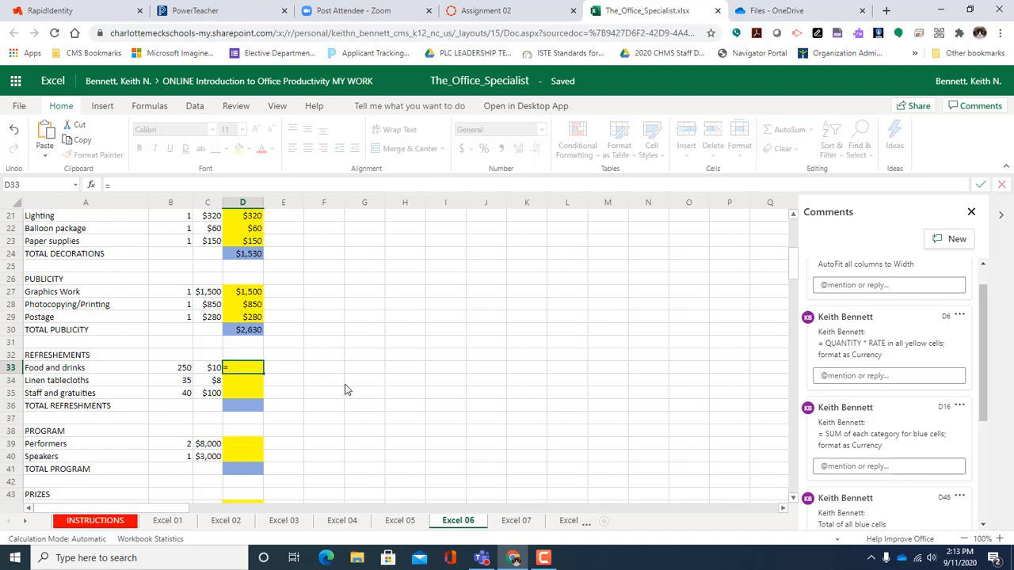
click(179, 369)
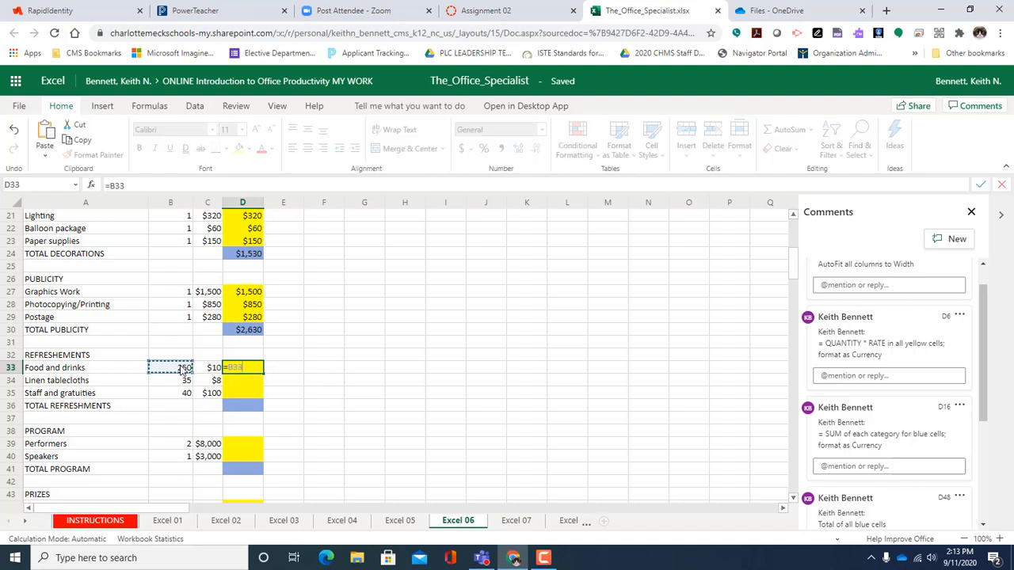
text(*)
click(204, 369)
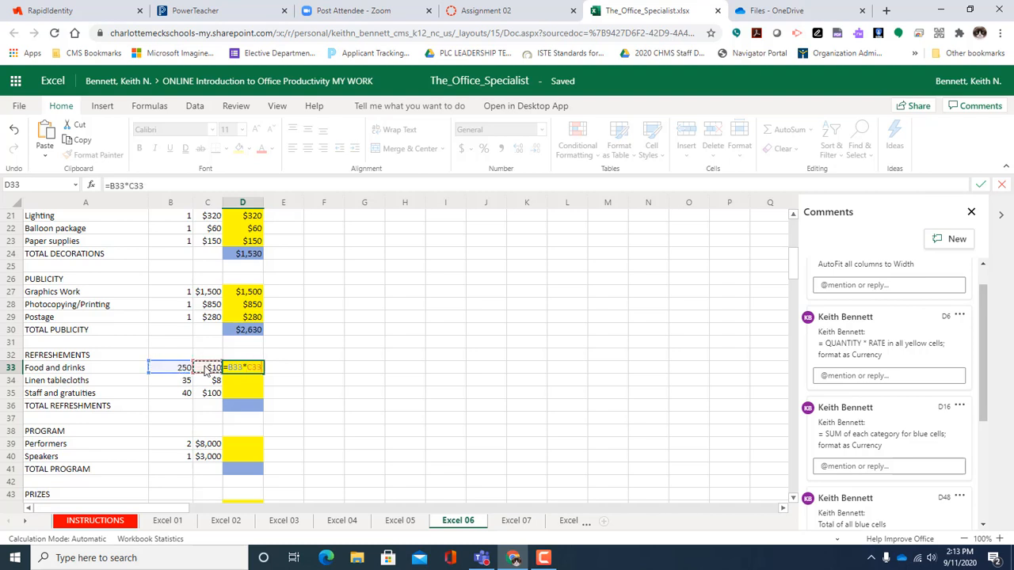
key(Return)
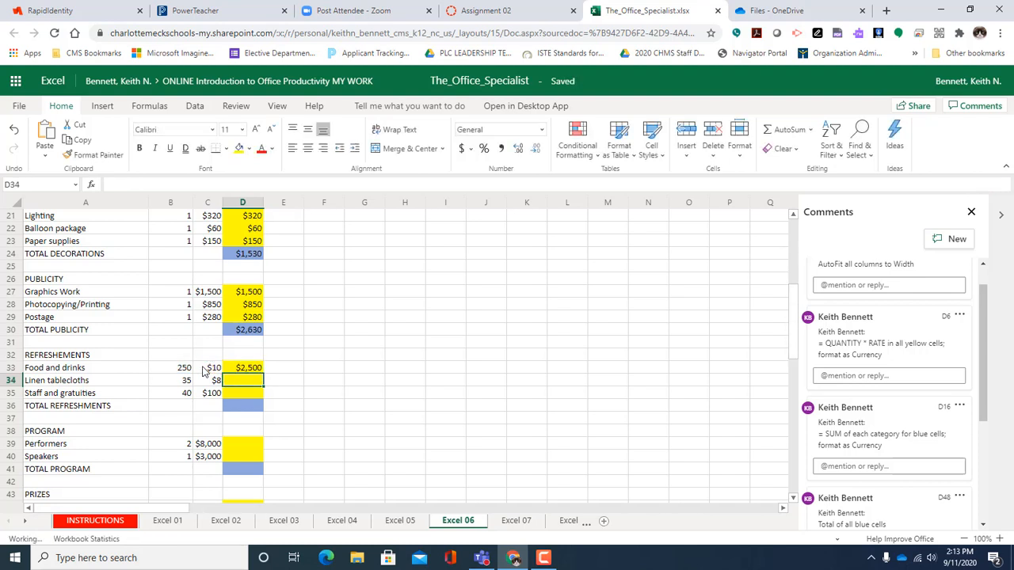
drag(254, 368, 254, 393)
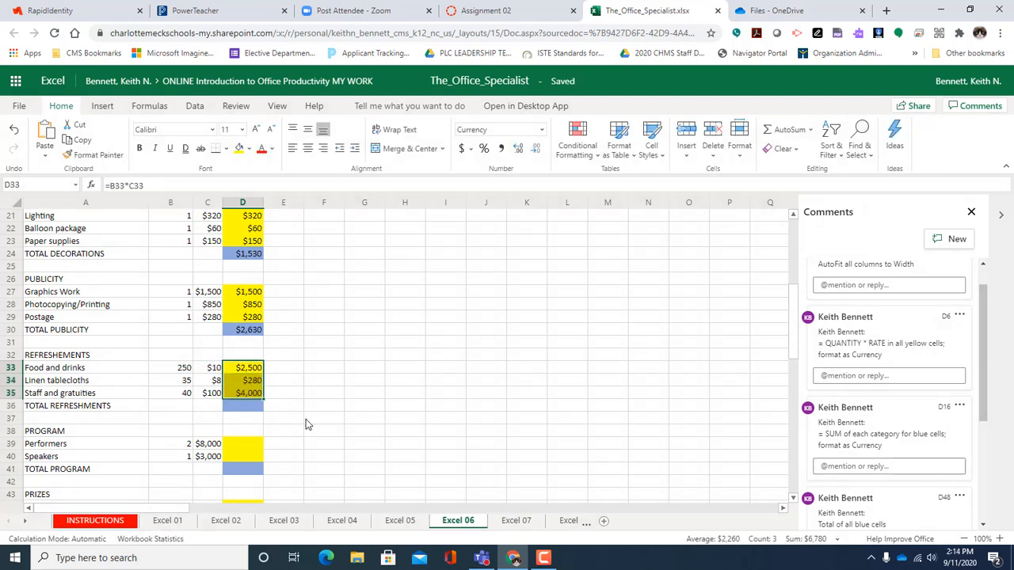
- Total the refreshment costs in D36 using AutoSum with the formula =SUM(D33:D35)
click(253, 413)
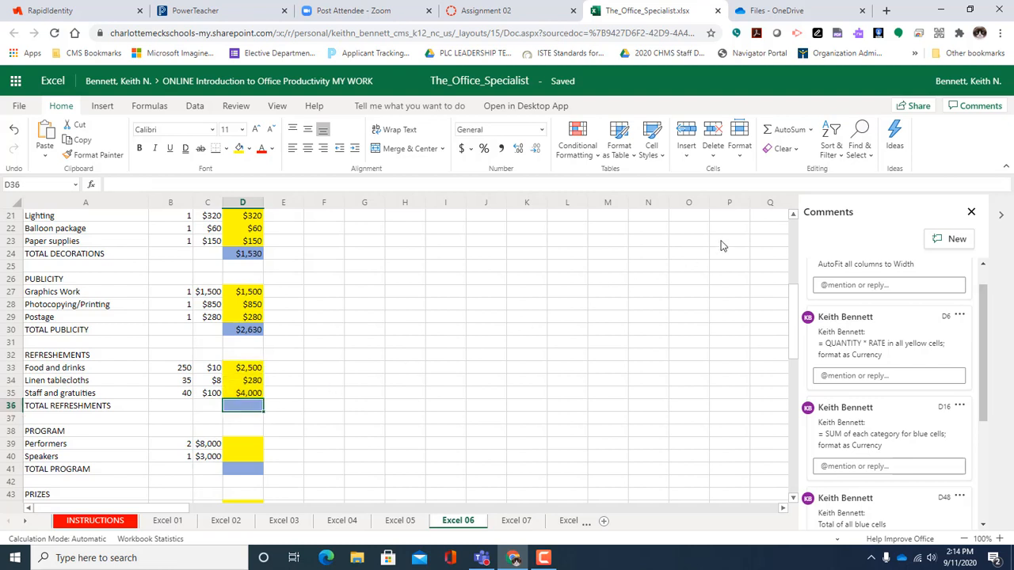
click(792, 130)
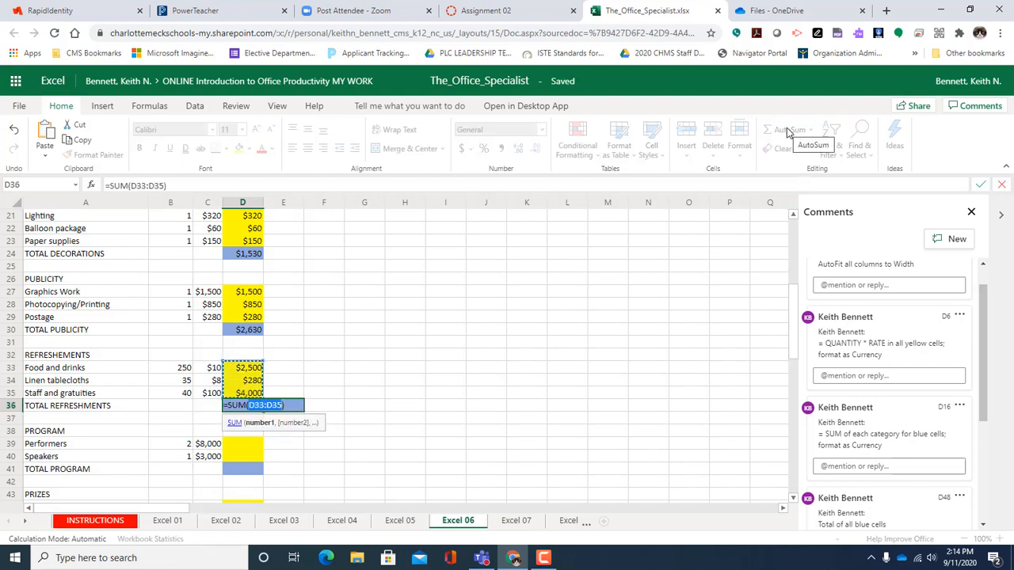
key(Return)
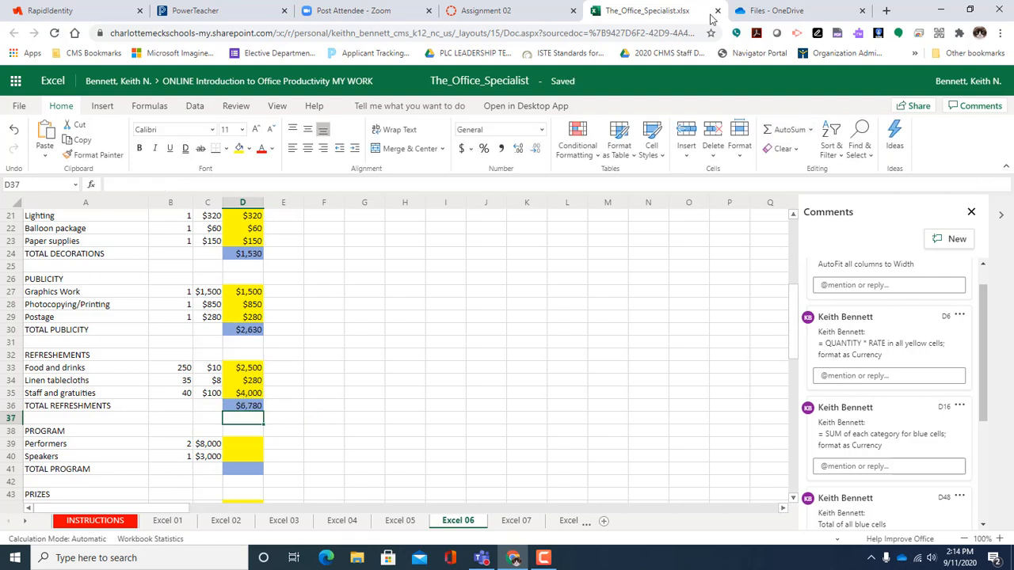
- Calculate the Performers total in D39 with the formula =B39*C39 and fill it down to D40
click(230, 446)
text(=)
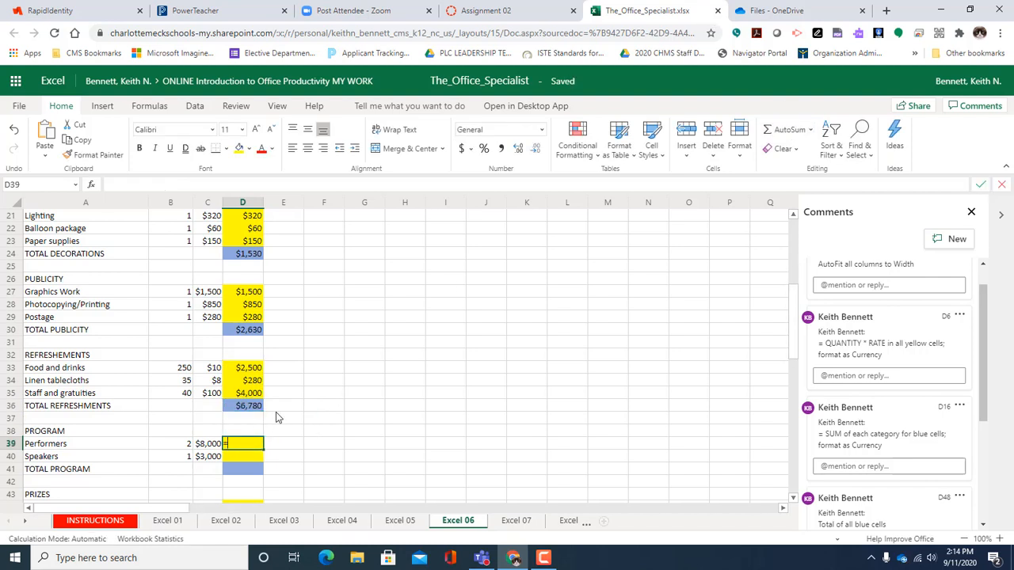
click(181, 447)
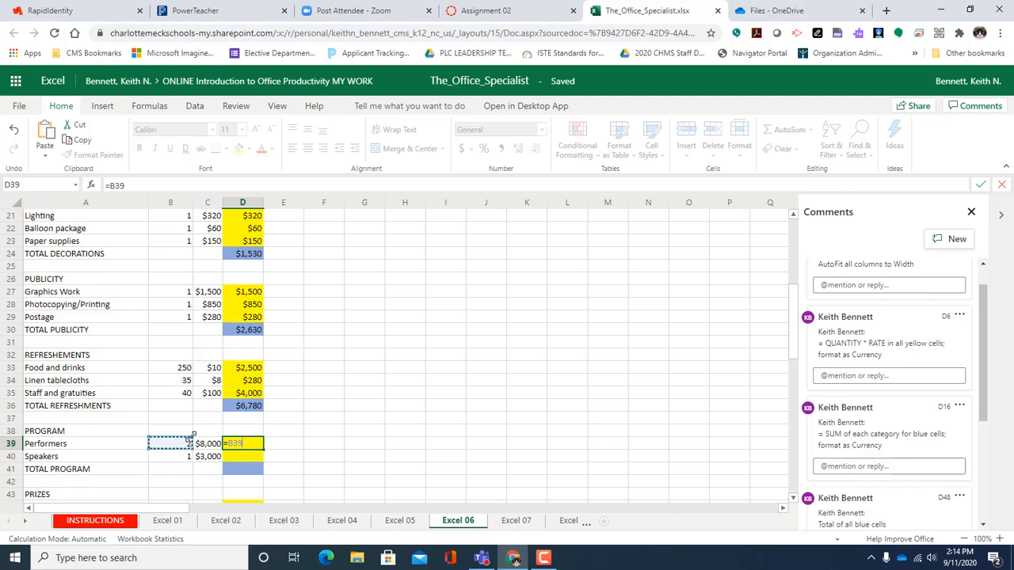
text(*)
click(216, 446)
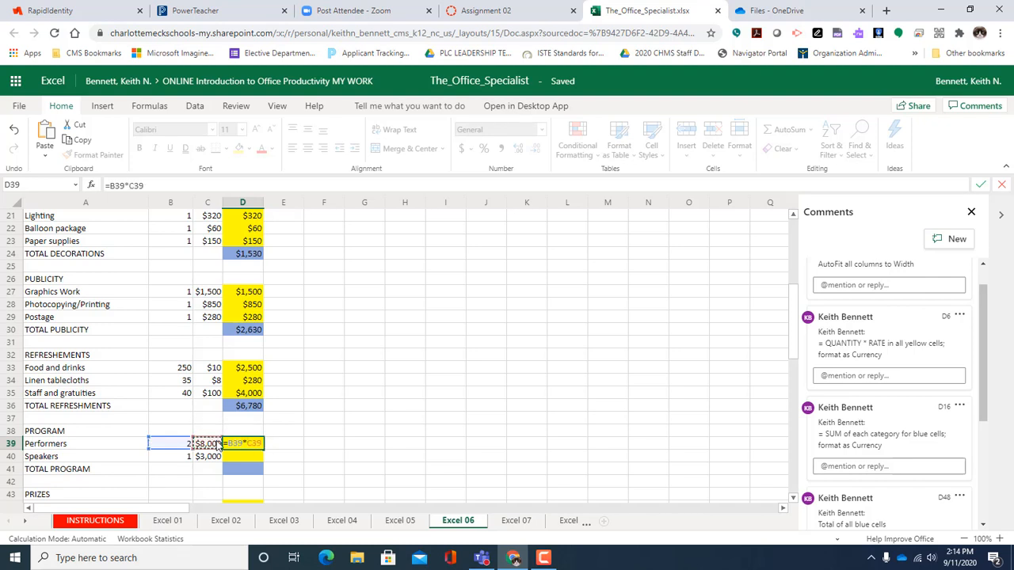
key(Return)
click(252, 446)
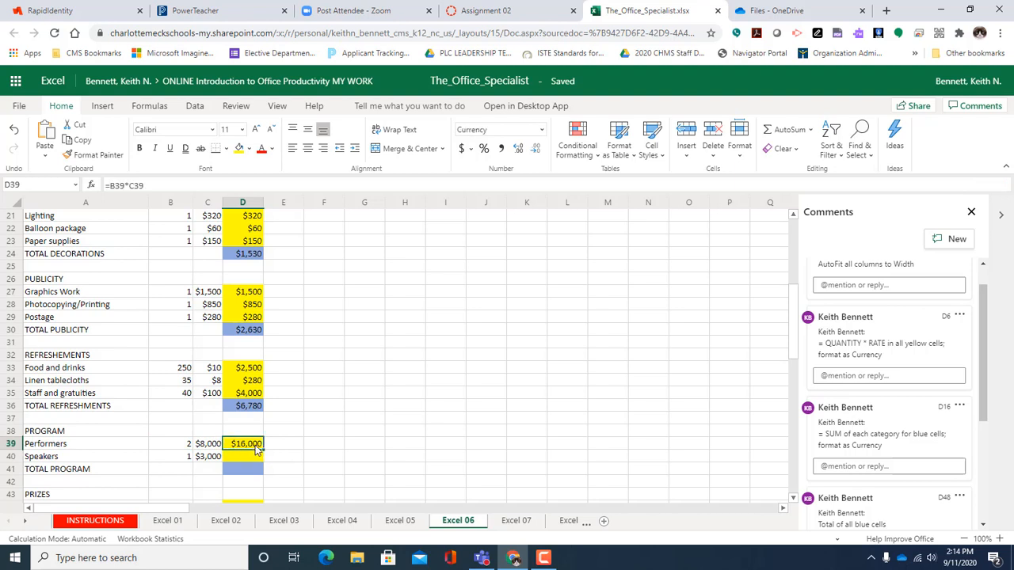
drag(262, 450, 261, 463)
- Total the Performers and Speakers costs in D41 using AutoSum
click(247, 473)
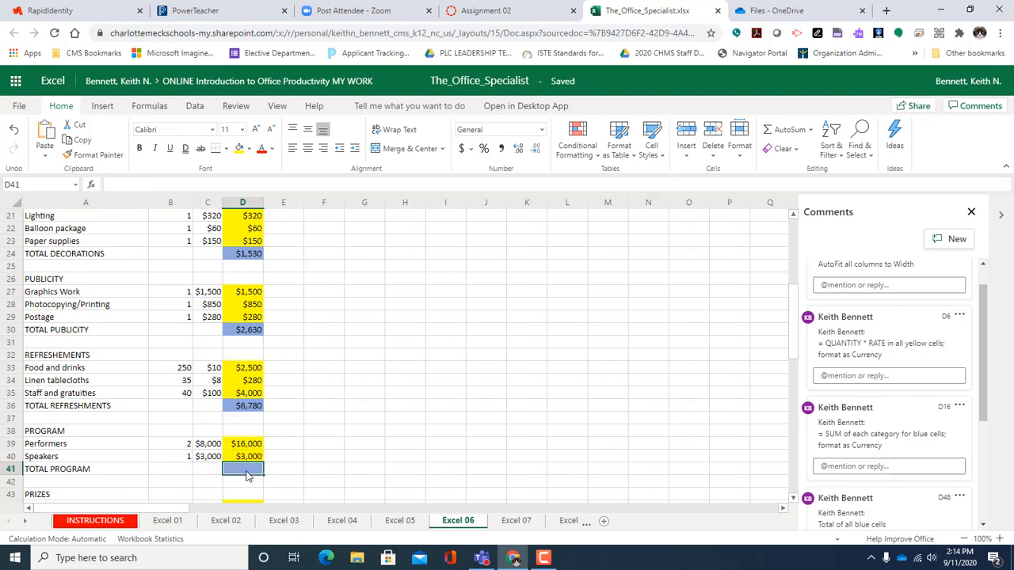
click(787, 133)
key(Return)
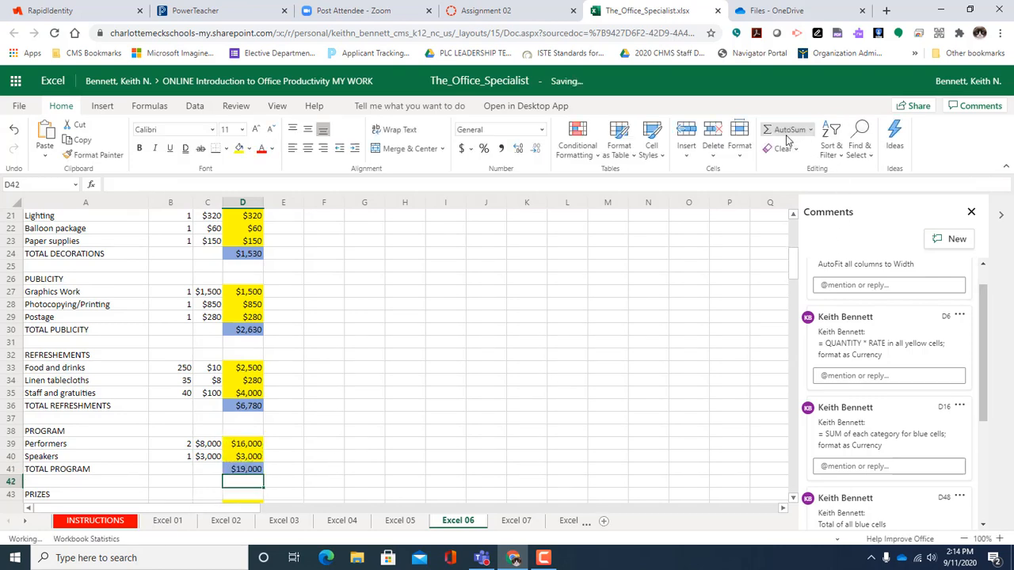
- Calculate the Ribbons/Plaques/Trophies total in D44 with the formula =B44*C44 and fill it down to D45
scroll(435, 280, down, 5)
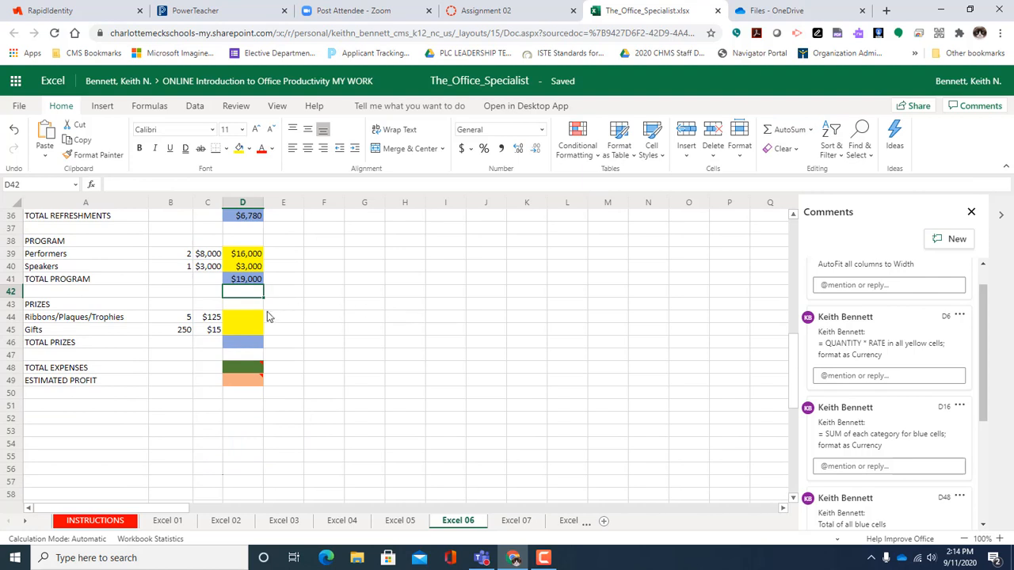
click(260, 318)
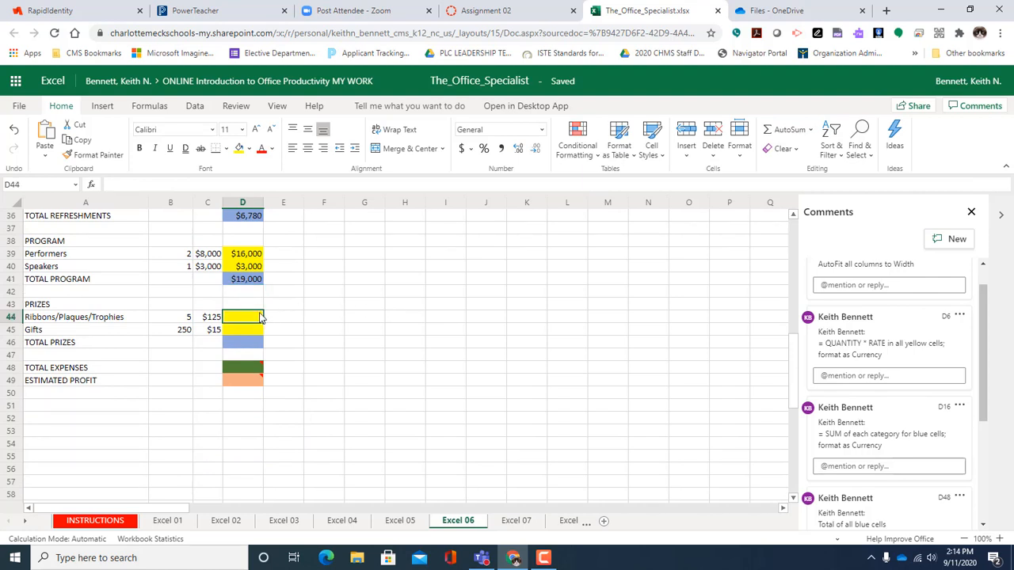
text(=)
click(182, 316)
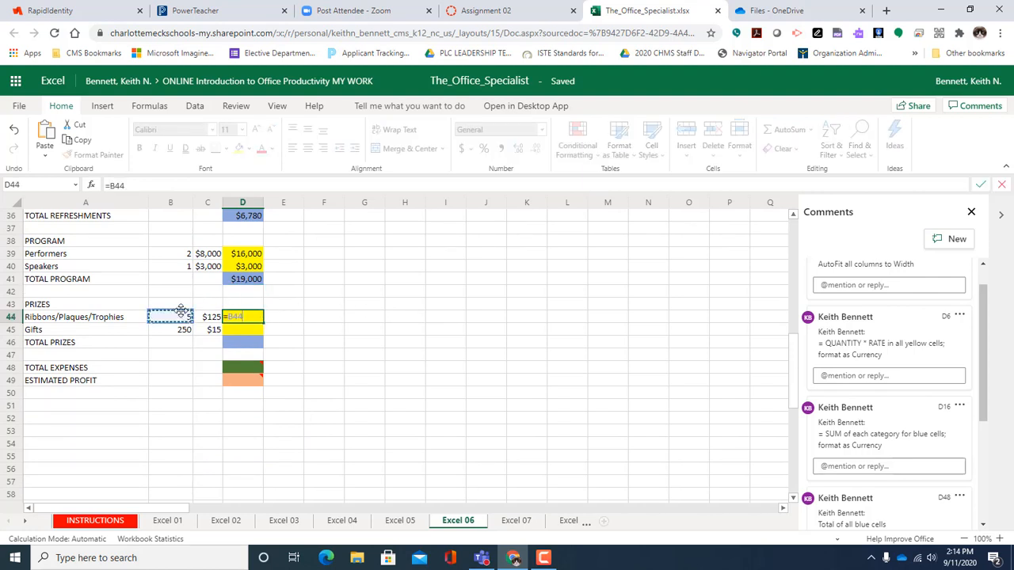
text(*)
click(216, 319)
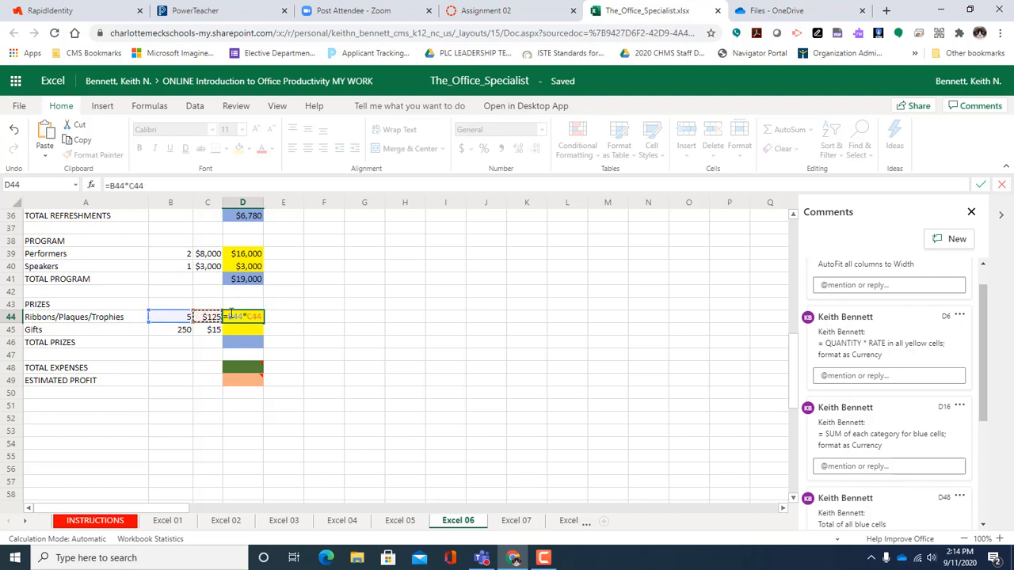
key(Return)
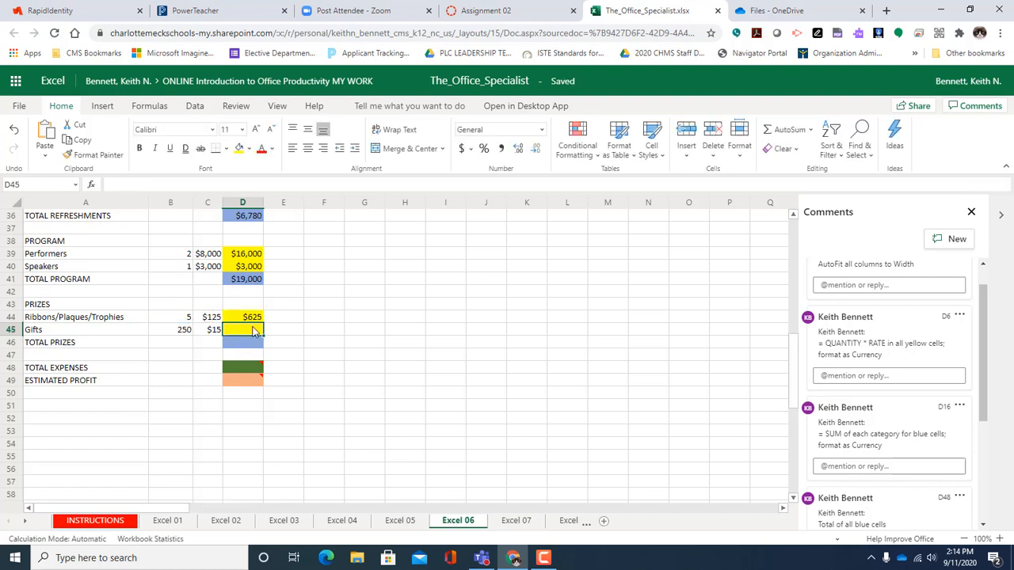
click(257, 321)
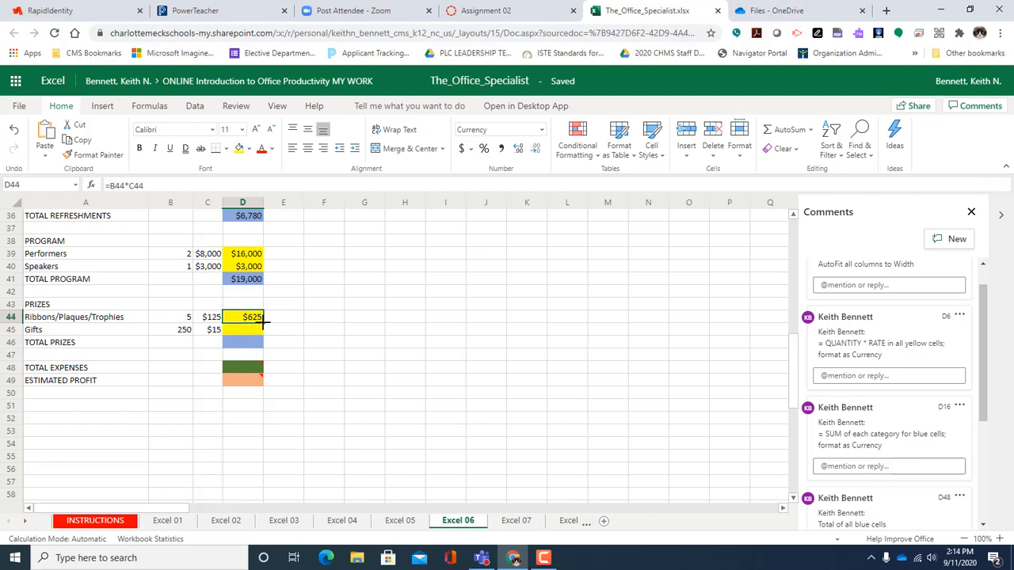
drag(262, 322, 269, 334)
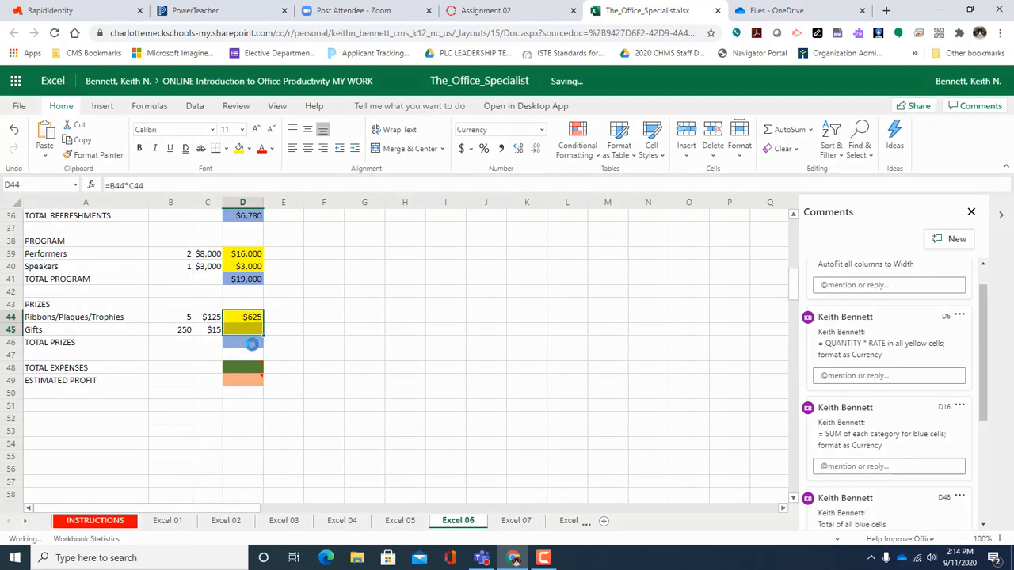
- Start a SUM formula in D46 with the program total D41 and the refreshments total D36 as its first arguments
click(253, 345)
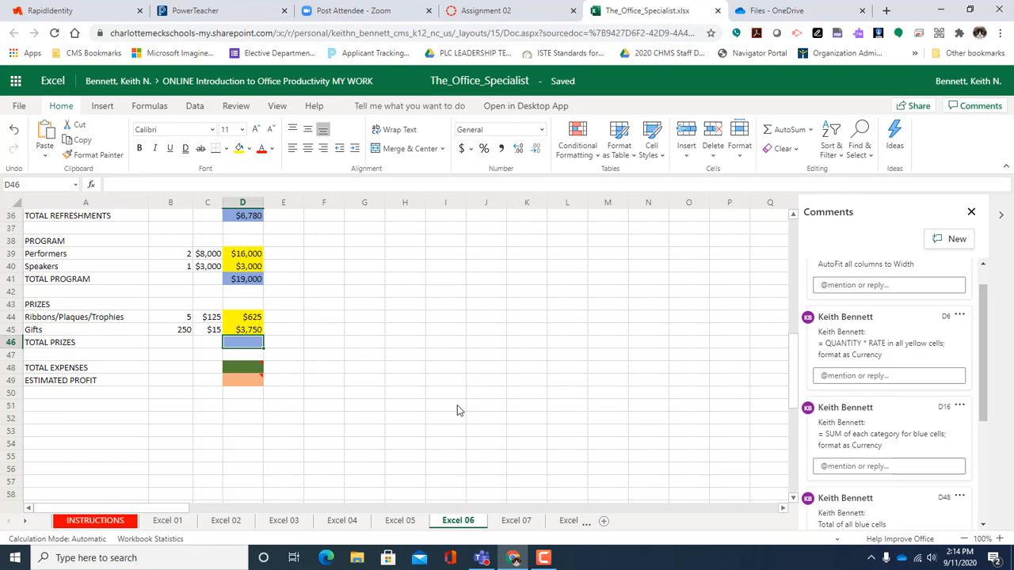
scroll(436, 381, up, 12)
scroll(425, 371, down, 14)
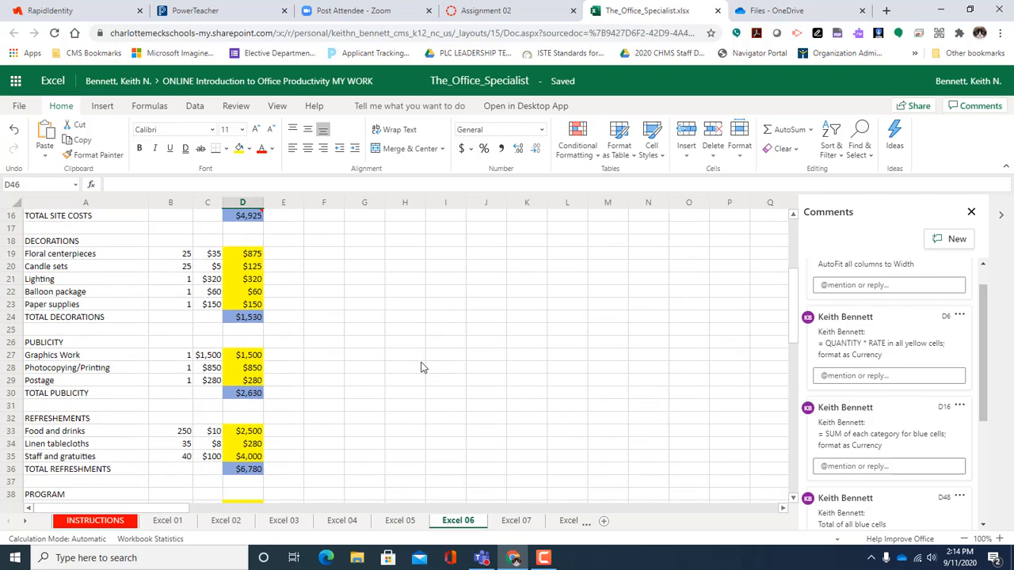
scroll(356, 335, up, 2)
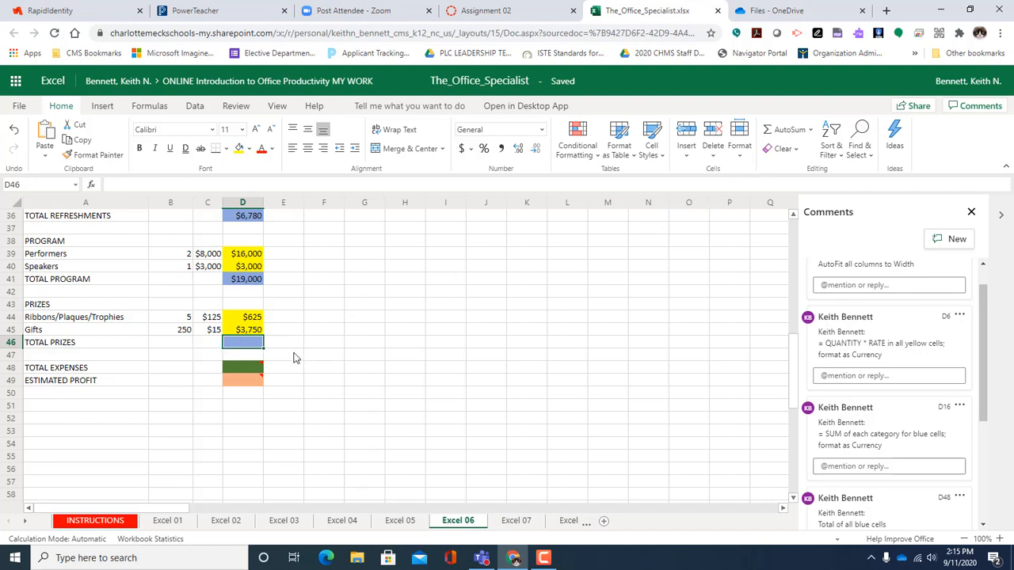
text(=)
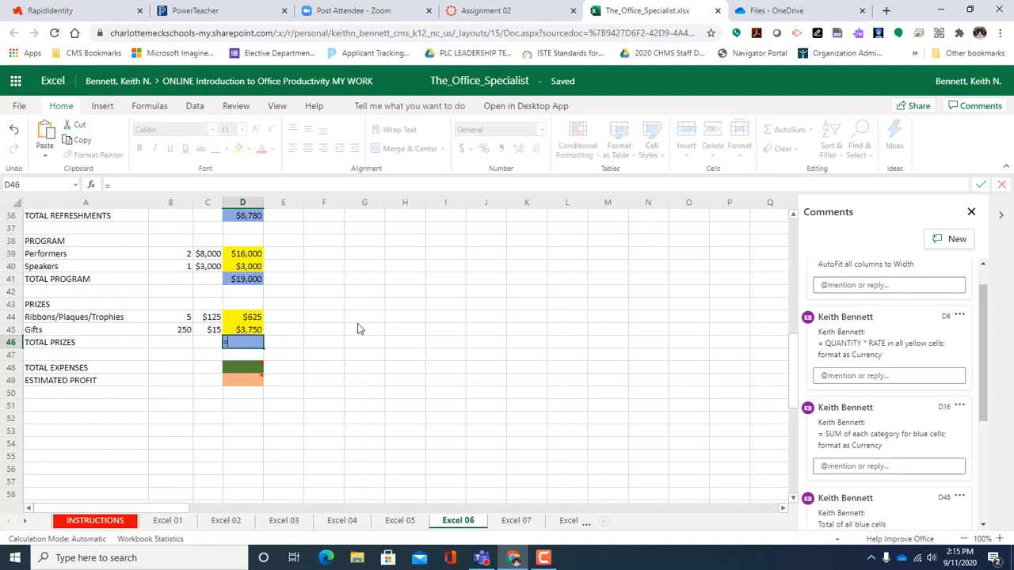
text(sum)
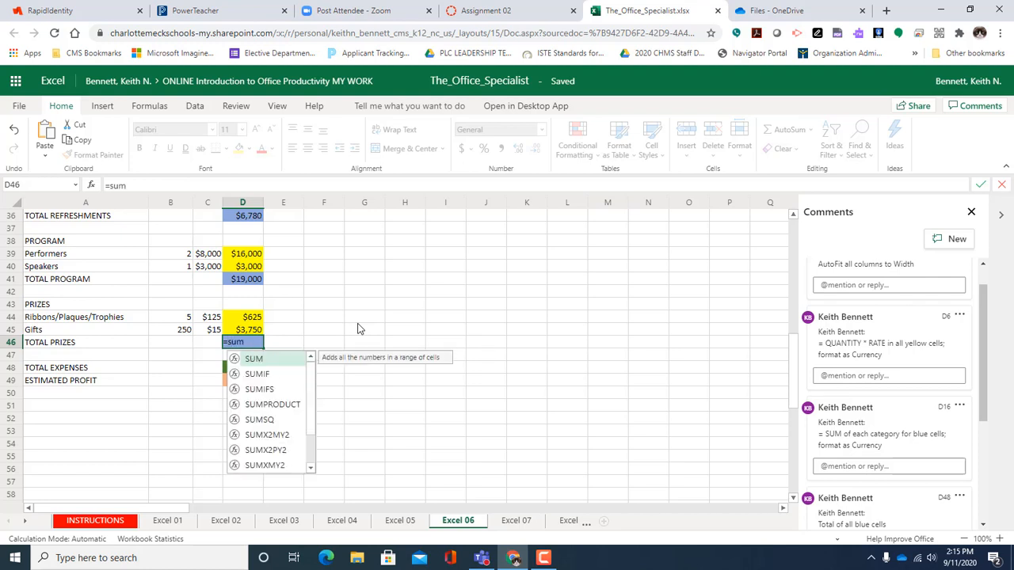
text(()
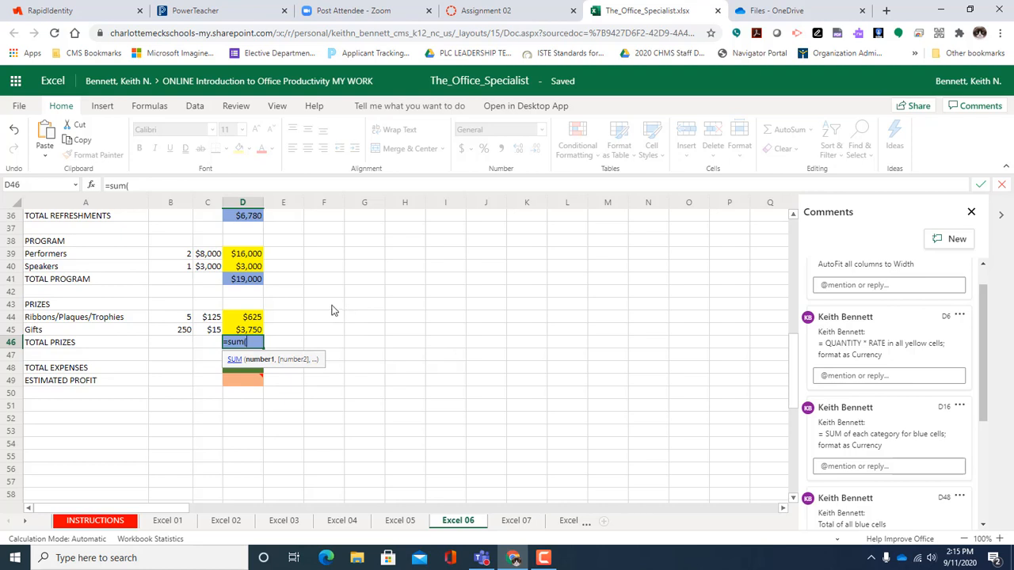
click(256, 282)
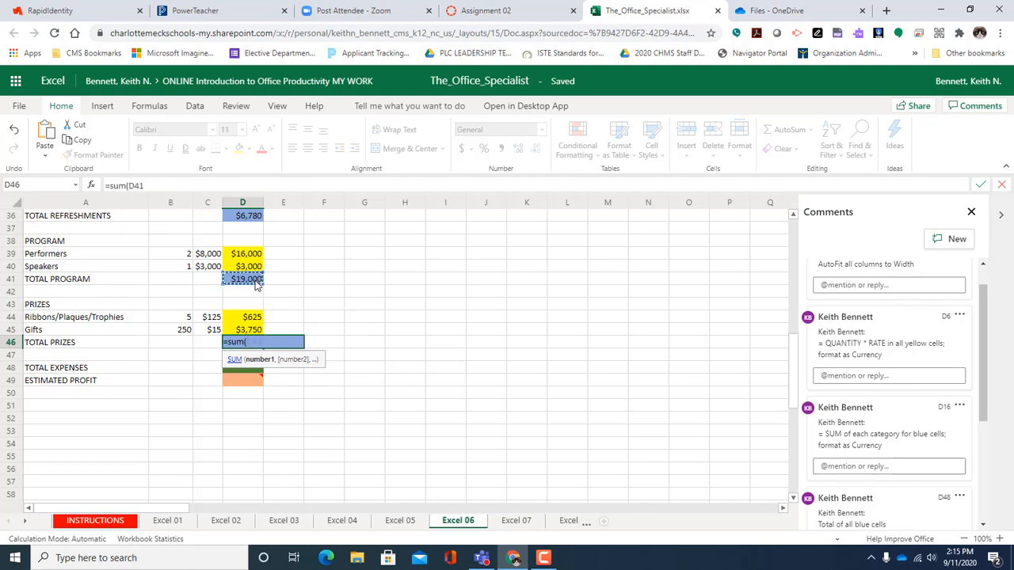
text(,)
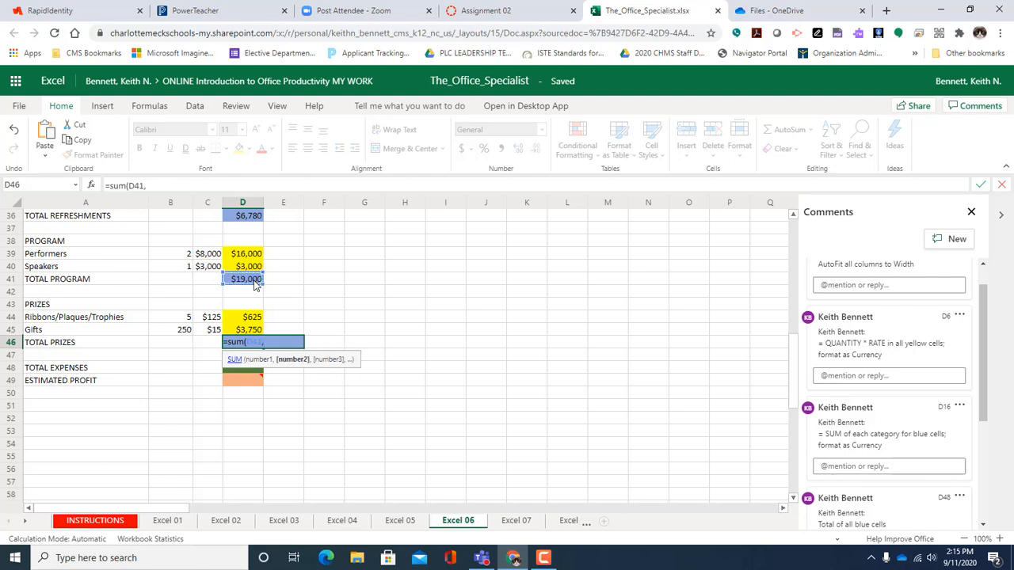
click(256, 220)
text(,)
- Add D30, D24 and D16 to complete the D46 formula as =SUM(D41,D36,D30,D24,D16), and reselect the cell to check it
scroll(254, 270, up, 3)
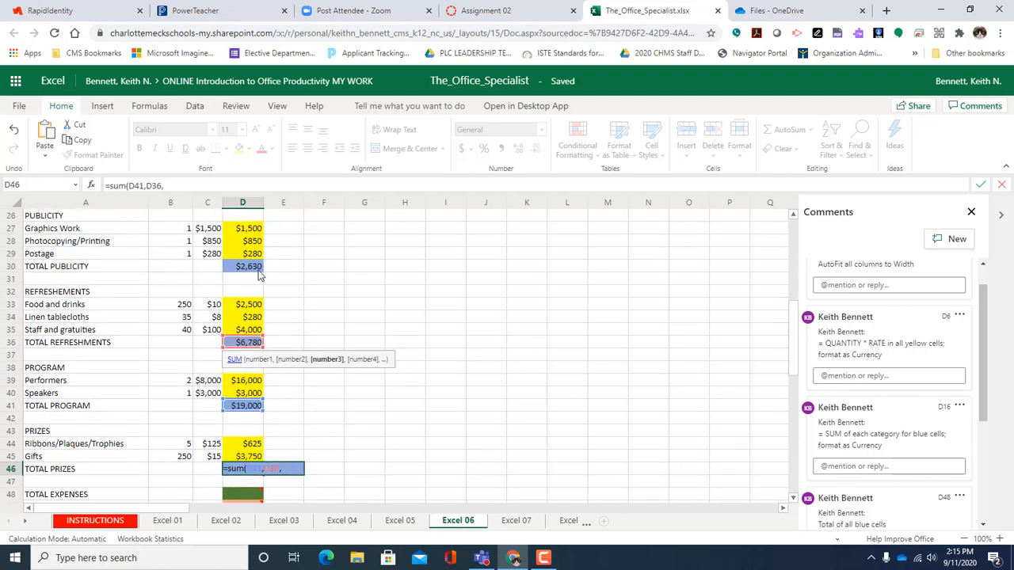
click(256, 270)
text(,)
scroll(257, 270, up, 3)
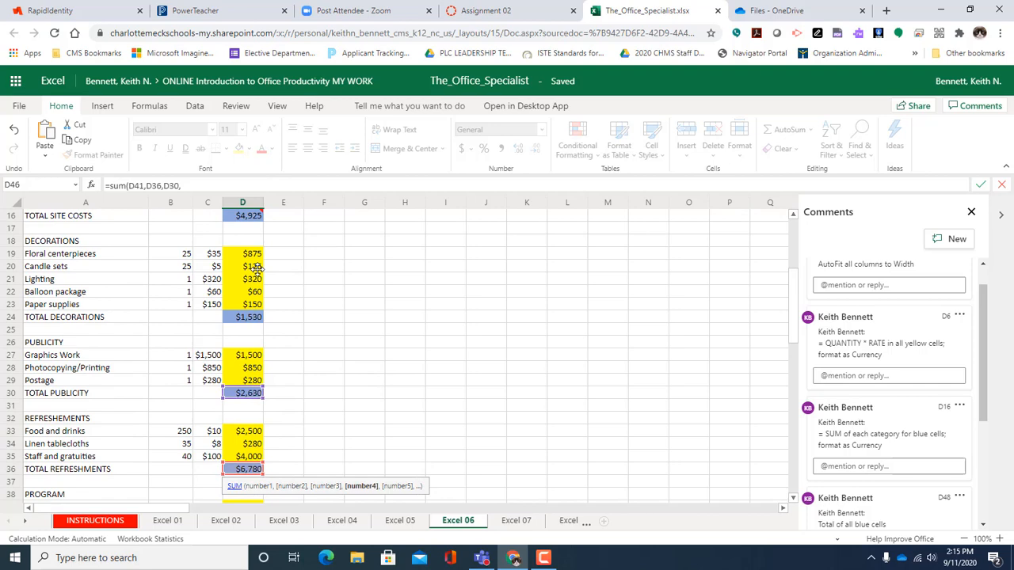
click(249, 320)
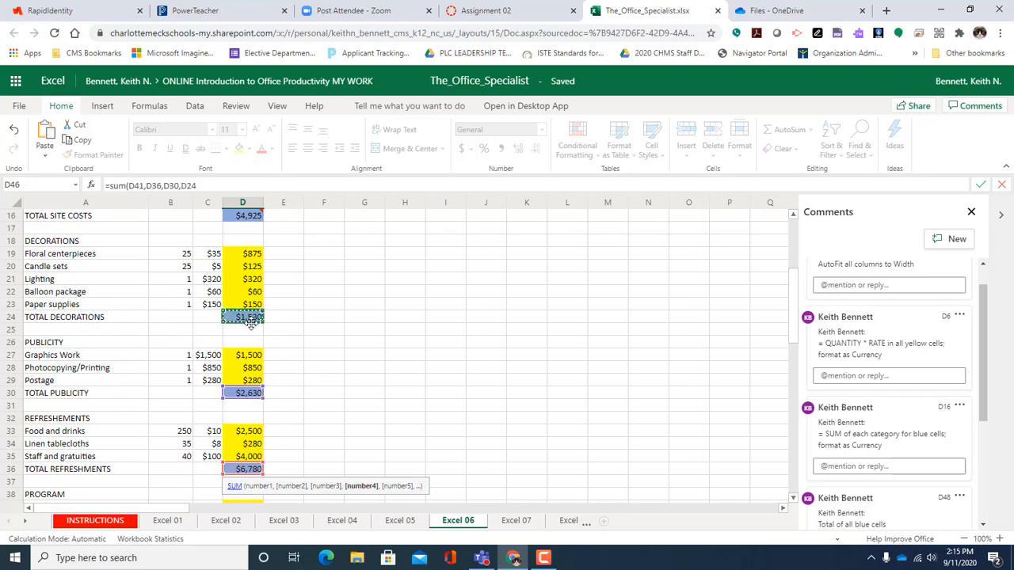
text(,)
scroll(255, 329, up, 3)
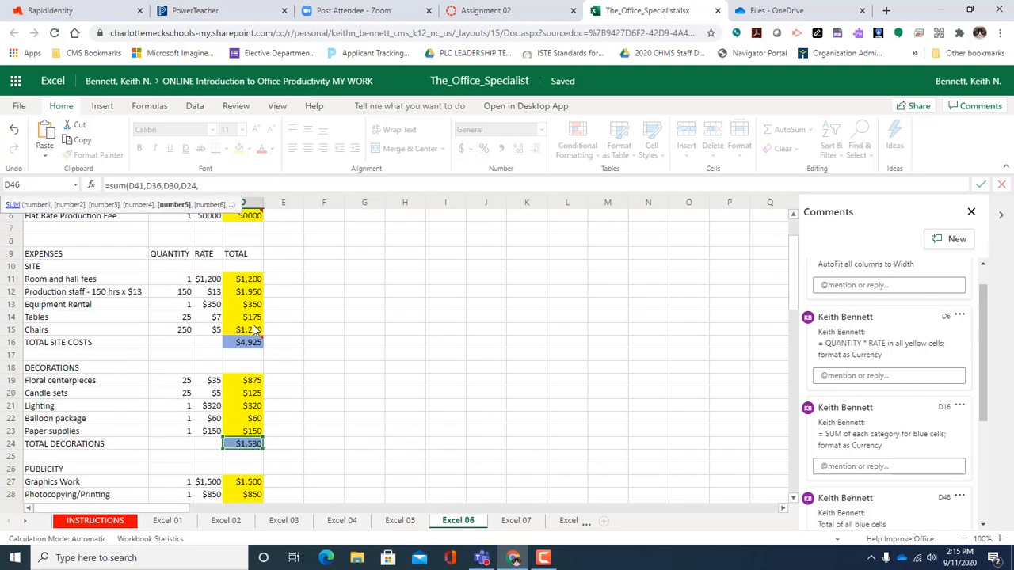
click(244, 342)
click(227, 183)
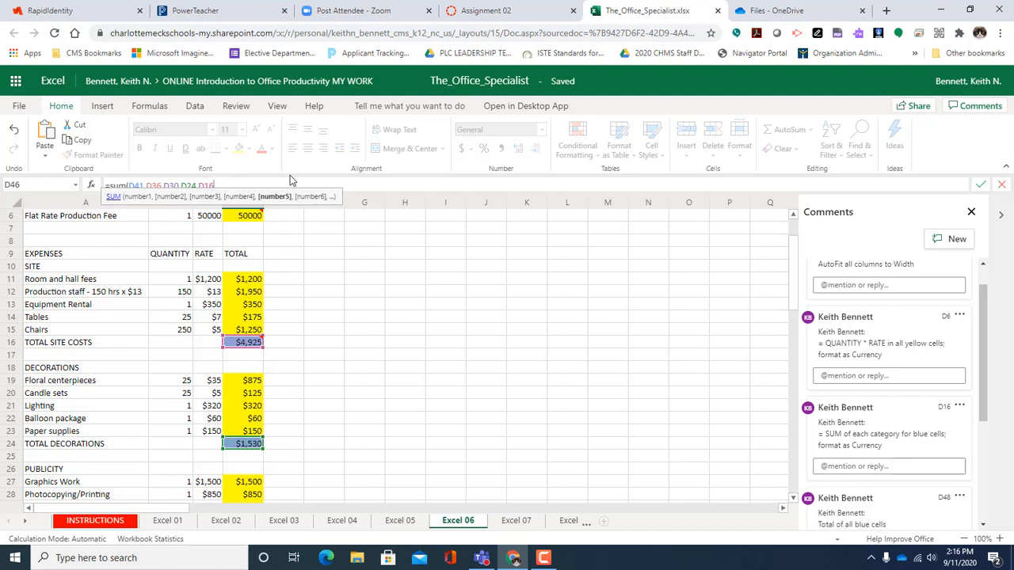
text())
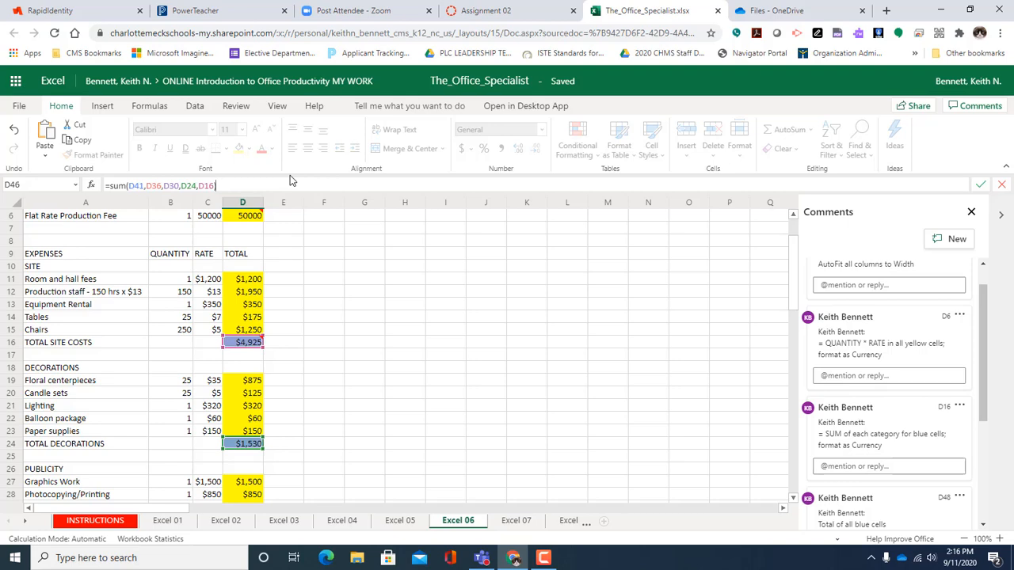
key(Return)
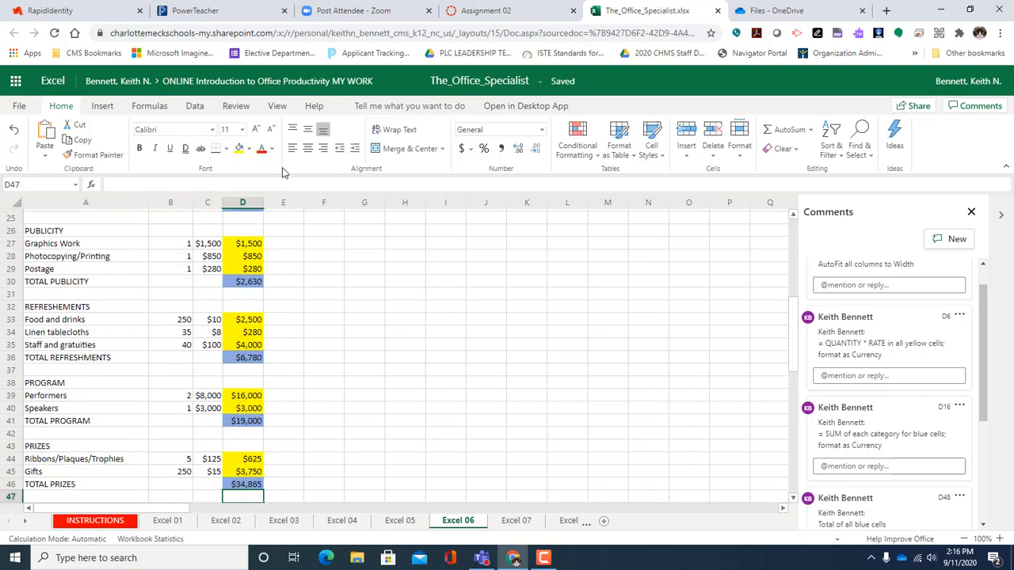
scroll(271, 431, down, 2)
click(256, 424)
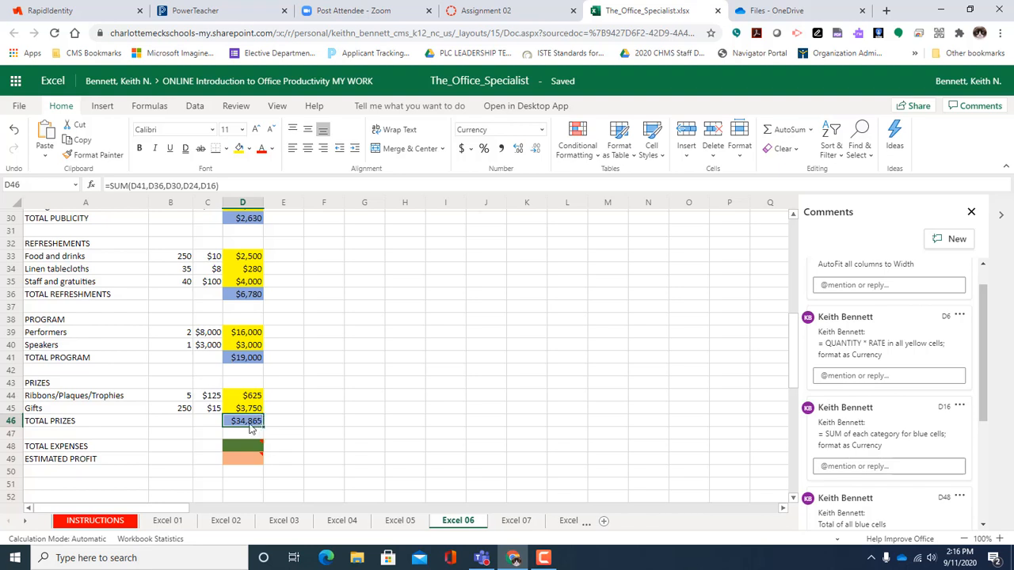
- Insert a new row above Photocopying/Printing in the Publicity section
scroll(251, 428, up, 4)
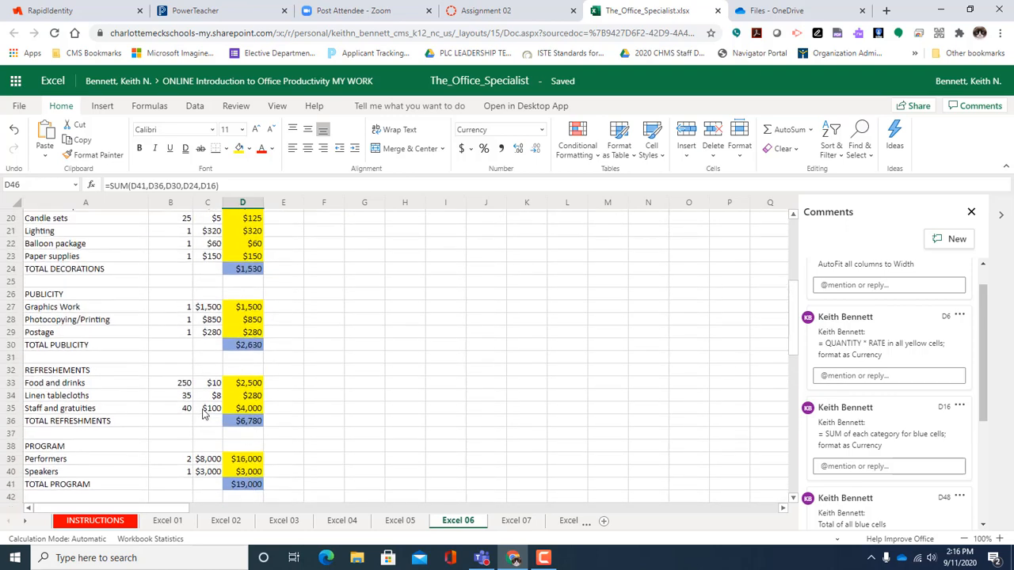
click(12, 320)
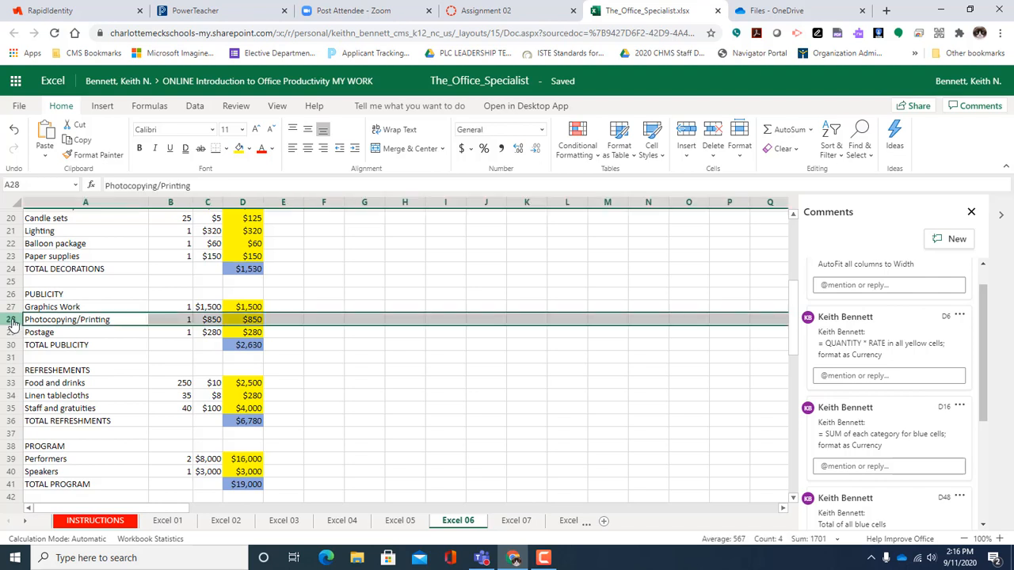
right_click(12, 321)
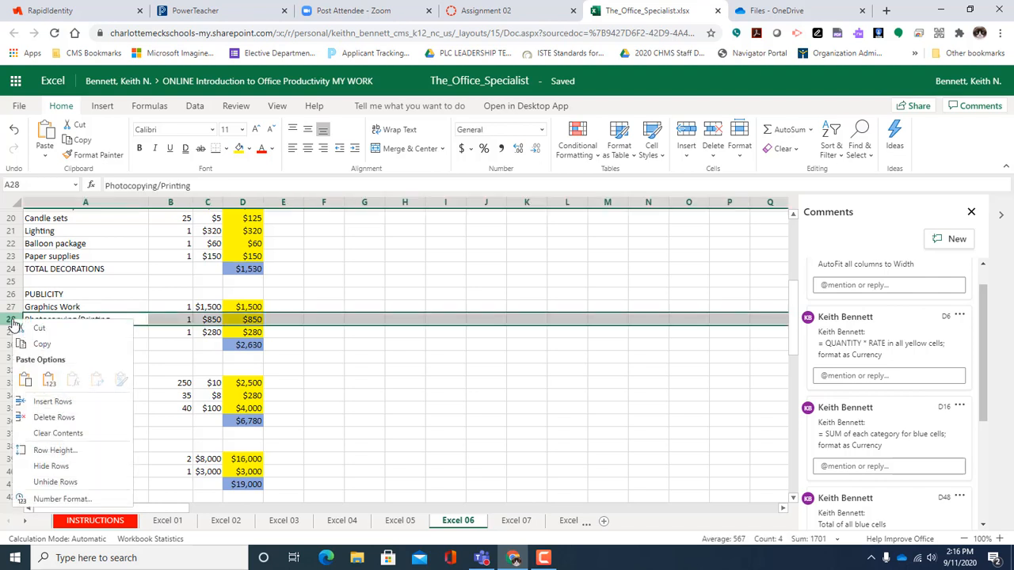
click(46, 403)
- Fill in the new row 28 with the item Web Ads, quantity 1 and rate 500
click(95, 321)
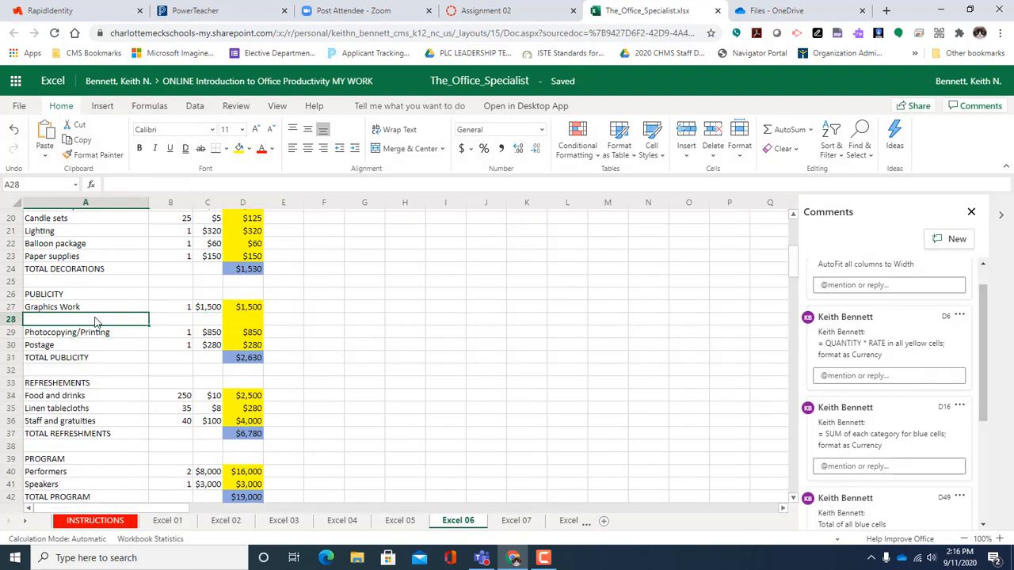
text(Web Ad)
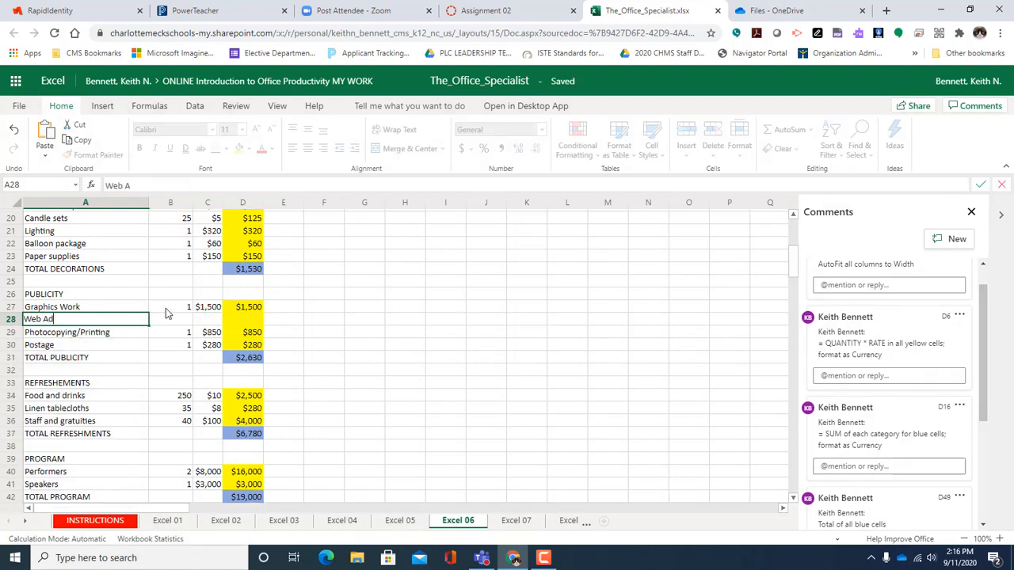
text(s)
key(Tab)
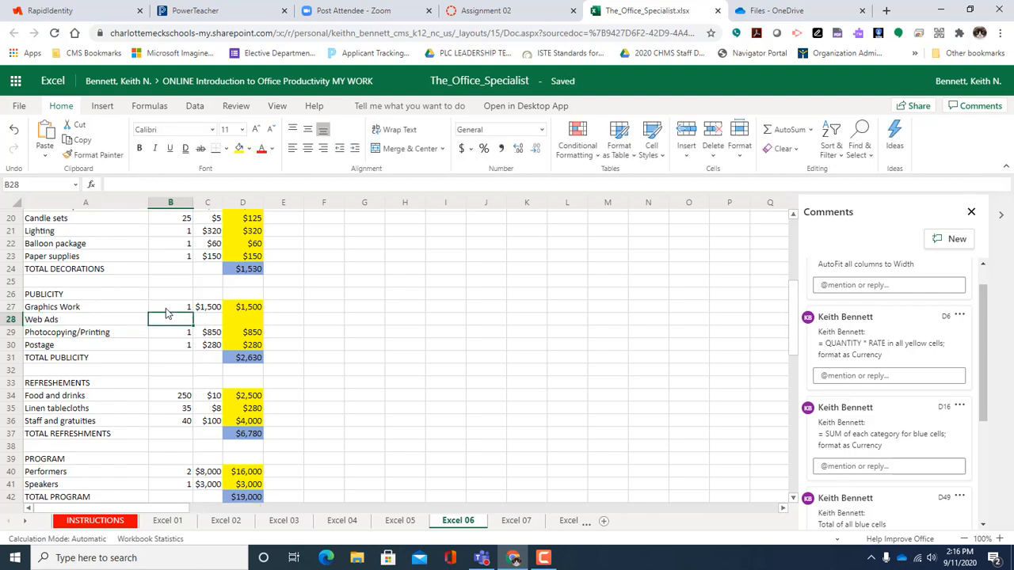
text(1)
key(Tab)
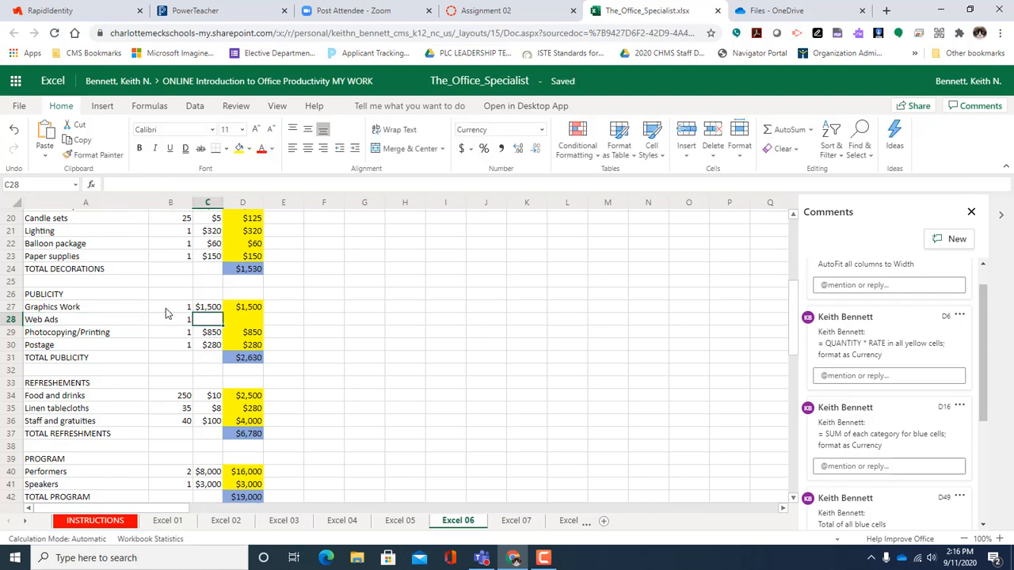
text(500)
key(Tab)
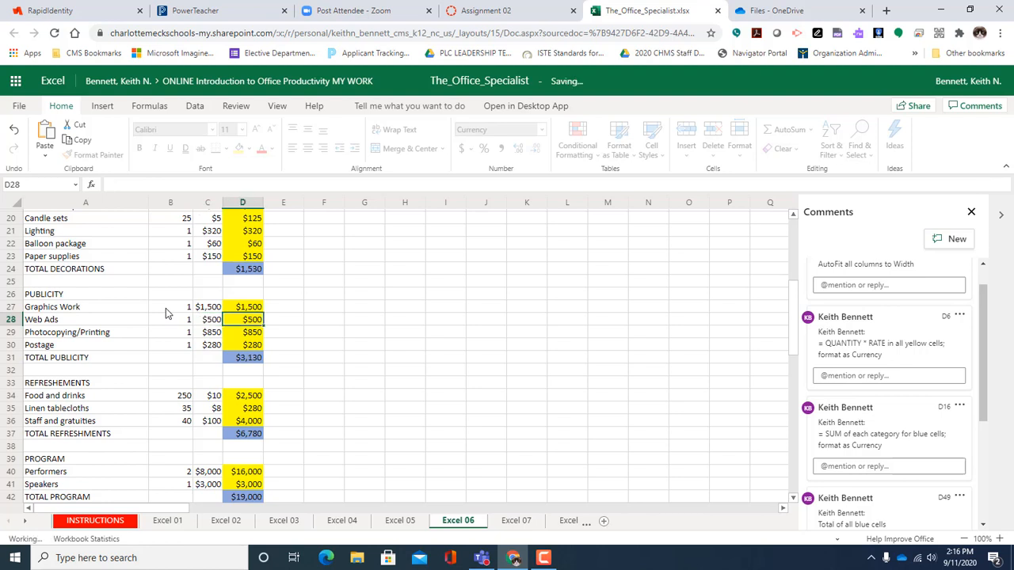
- Fill the Graphics Work total formula from D27 down to D28 for Web Ads, and select D47 to check its SUM formula
click(251, 310)
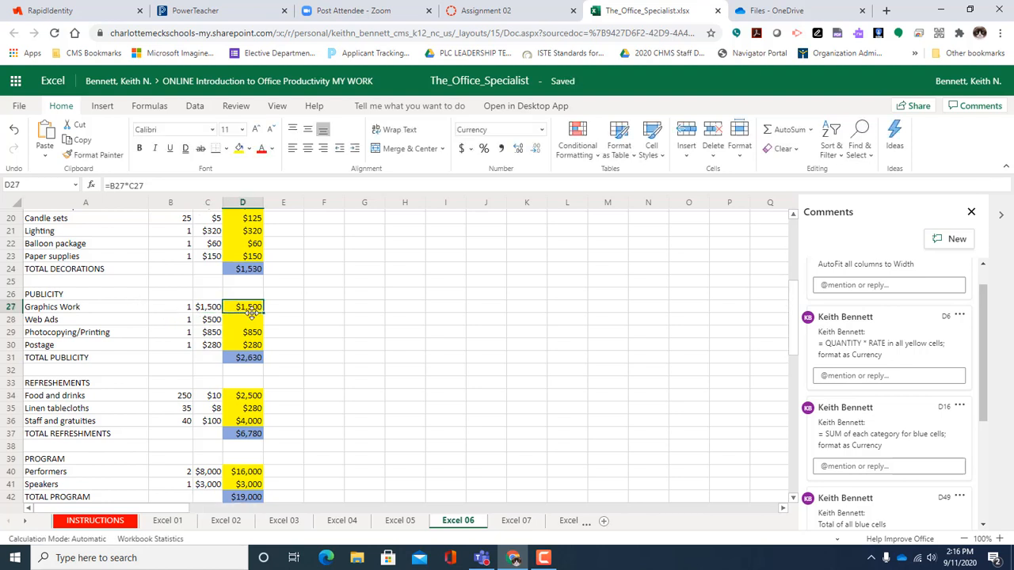
drag(263, 313, 263, 320)
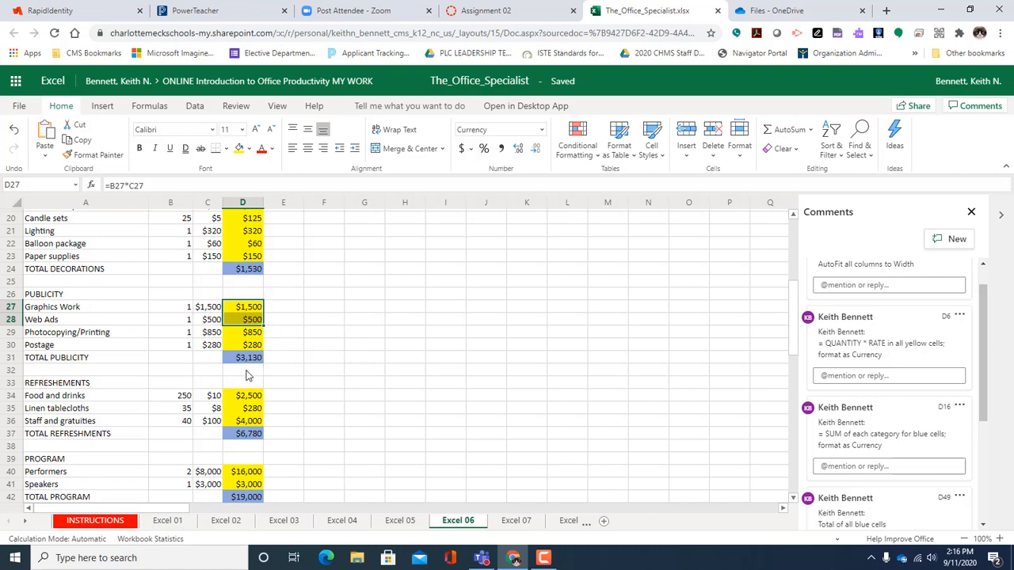
scroll(245, 375, down, 5)
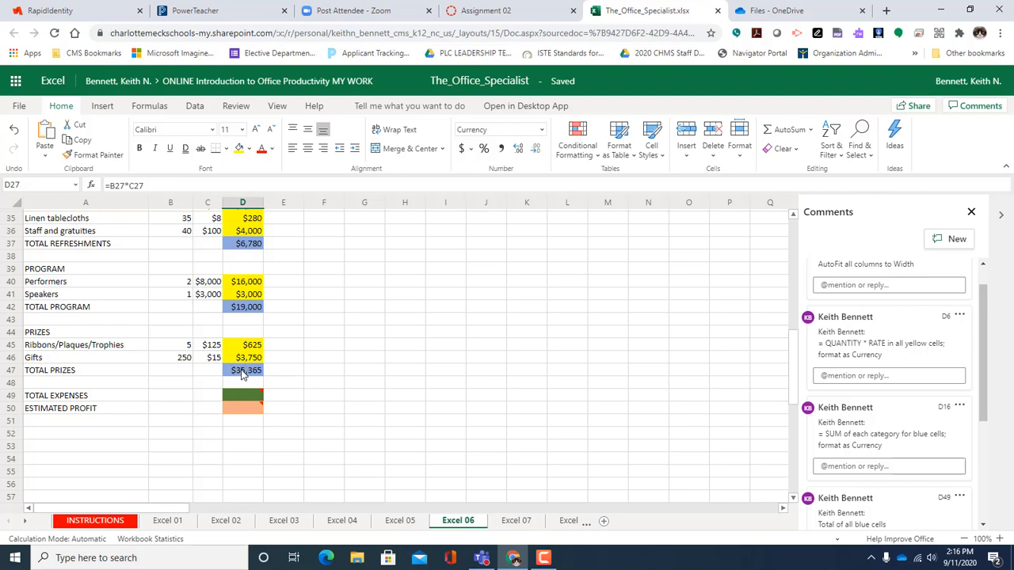
click(243, 374)
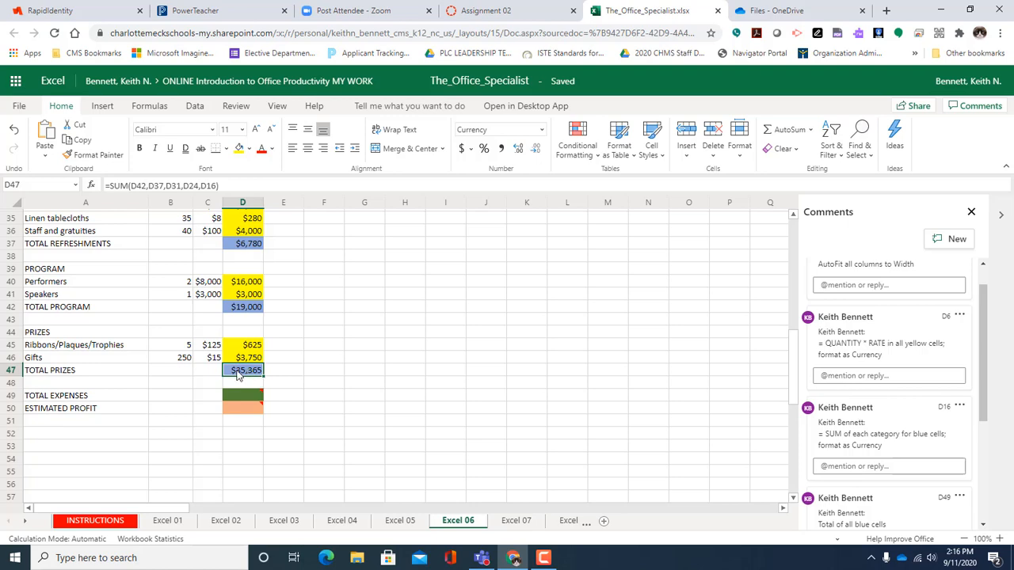
- Examine the cells referenced by the TOTAL PRIZES formula in D47, and select D49 to read its comment
double_click(238, 374)
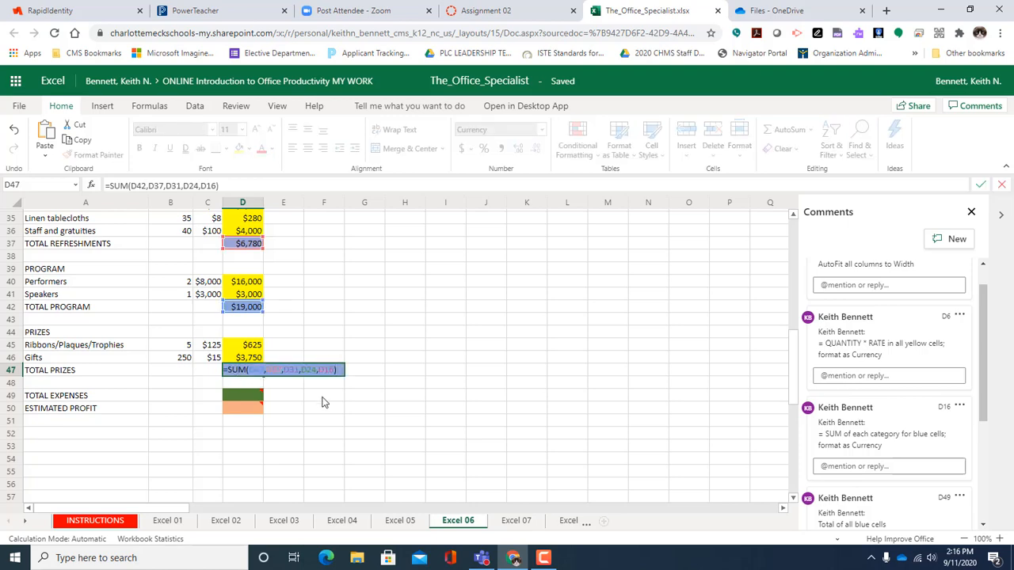
scroll(372, 408, up, 2)
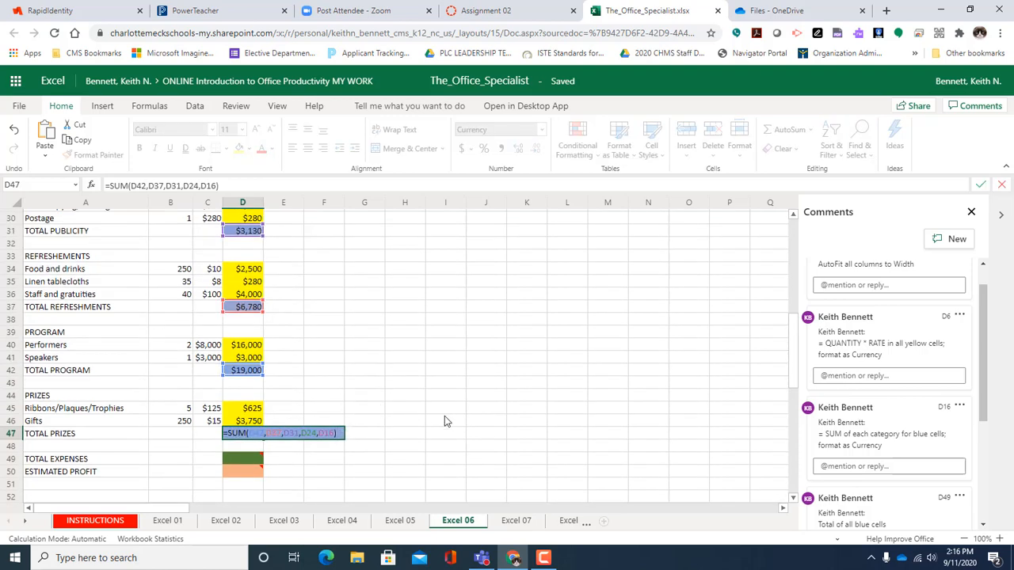
scroll(448, 426, up, 8)
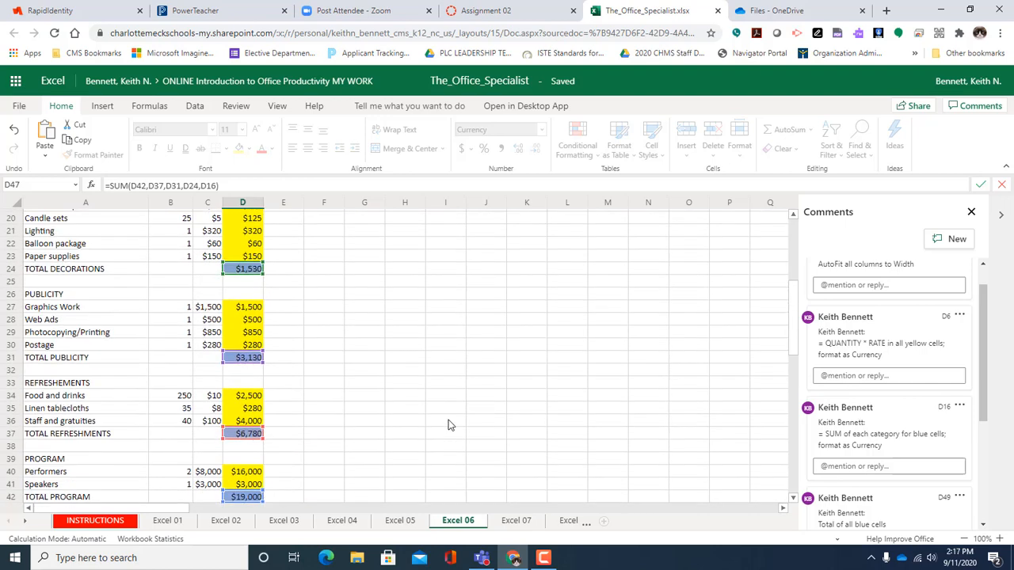
scroll(448, 425, up, 2)
scroll(449, 424, down, 7)
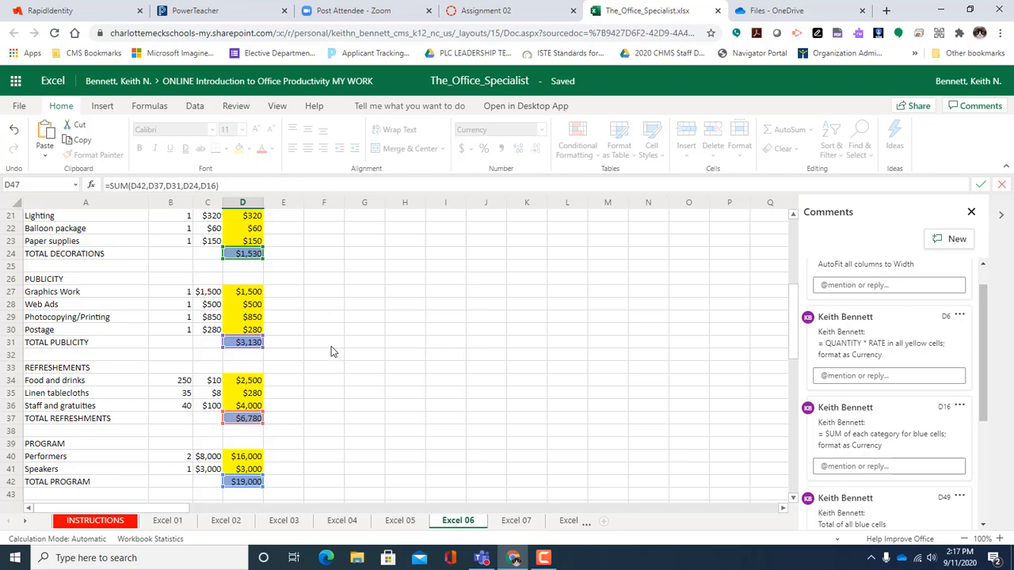
scroll(338, 352, down, 1)
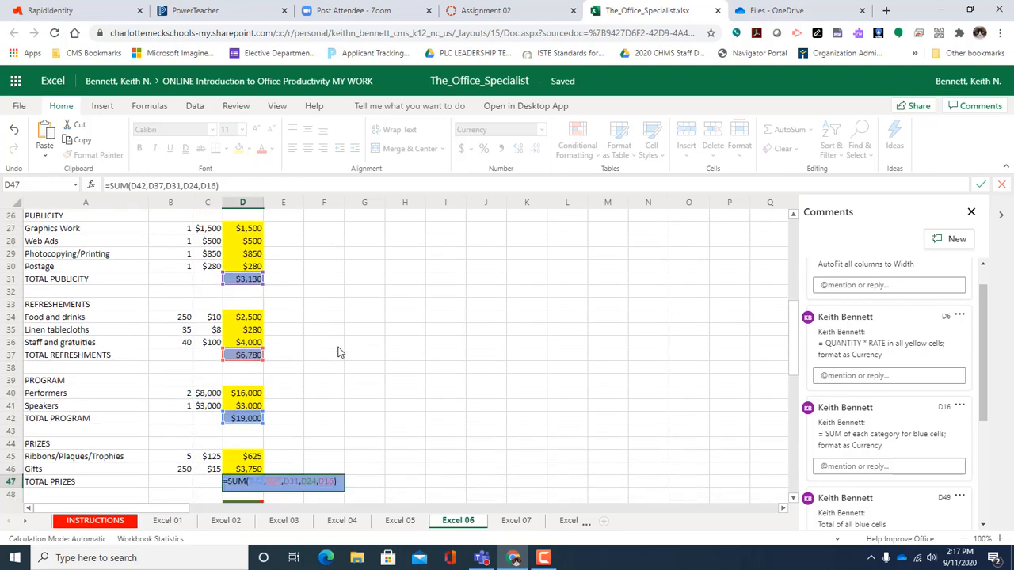
scroll(338, 353, down, 1)
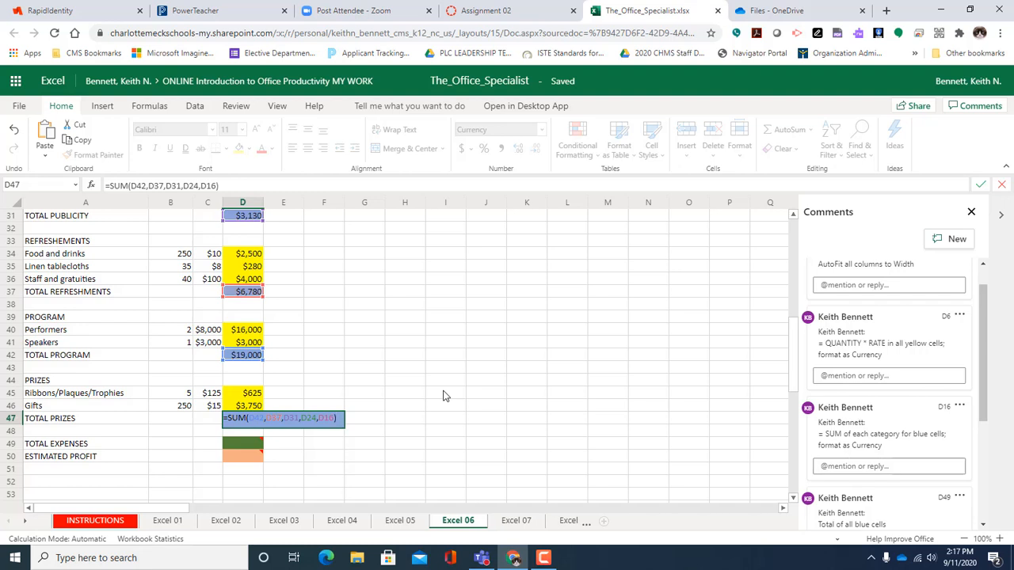
key(Return)
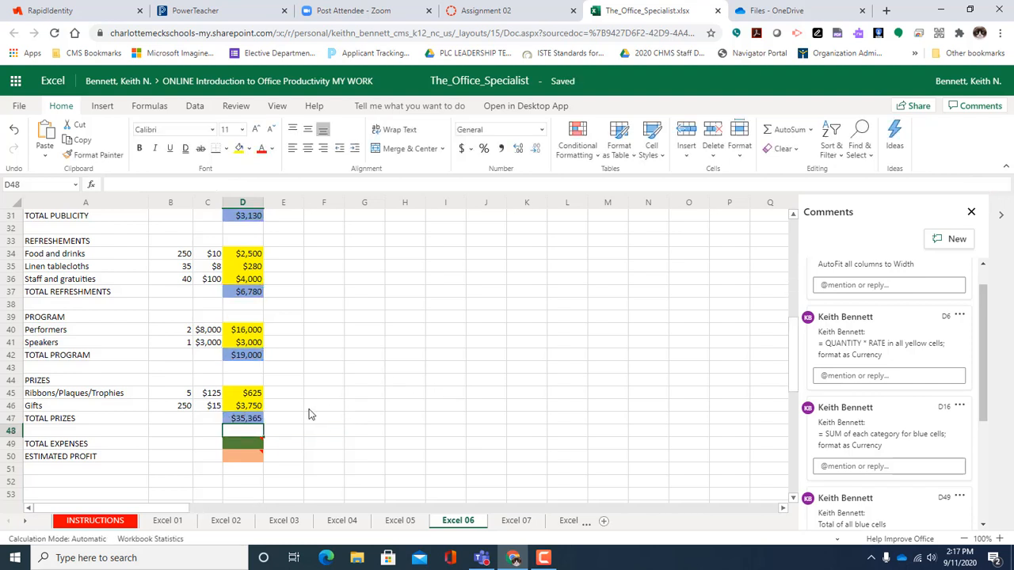
click(252, 445)
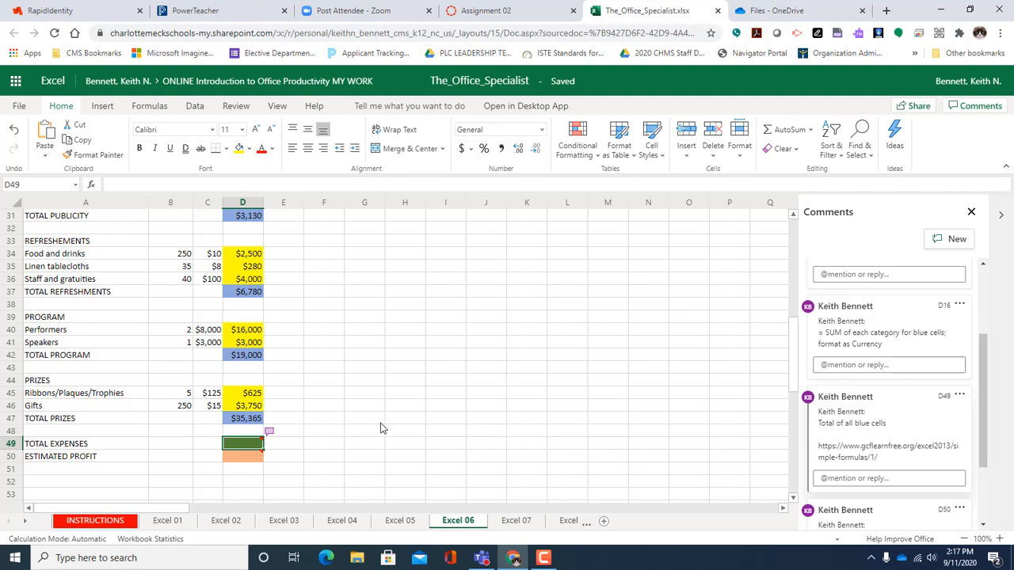
- Replace the TOTAL PRIZES formula in D47 with an AutoSum of the prize items, =SUM(D45:D46)
click(242, 422)
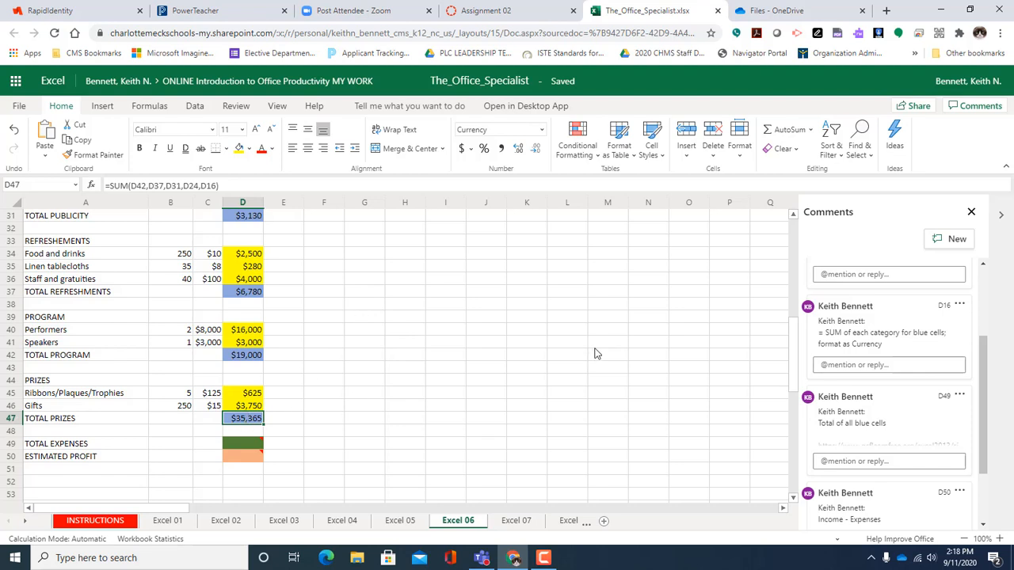
click(786, 133)
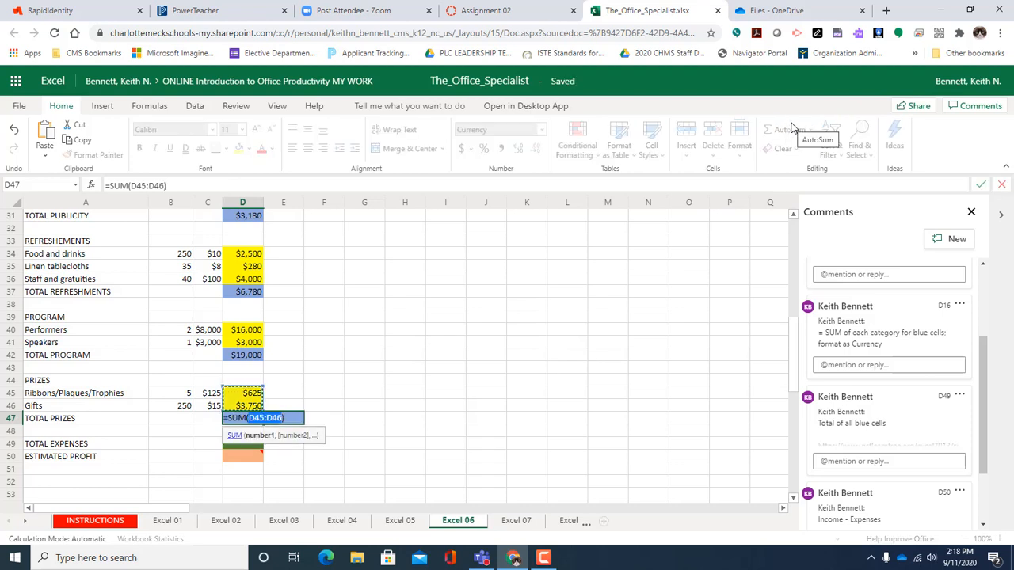
key(Return)
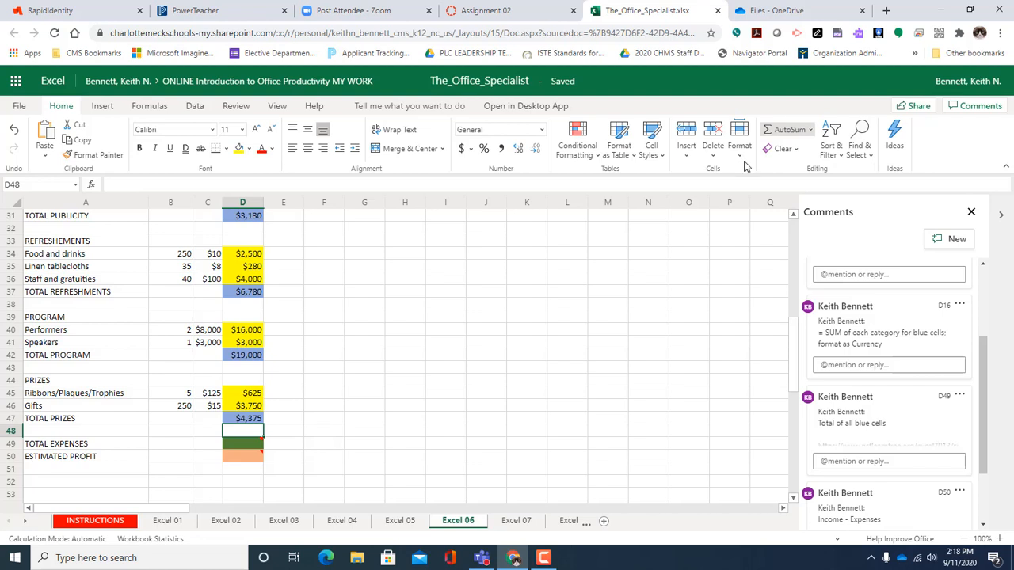
- Start a SUM formula in the TOTAL EXPENSES cell D49 with the site costs total D16 as first argument
click(242, 447)
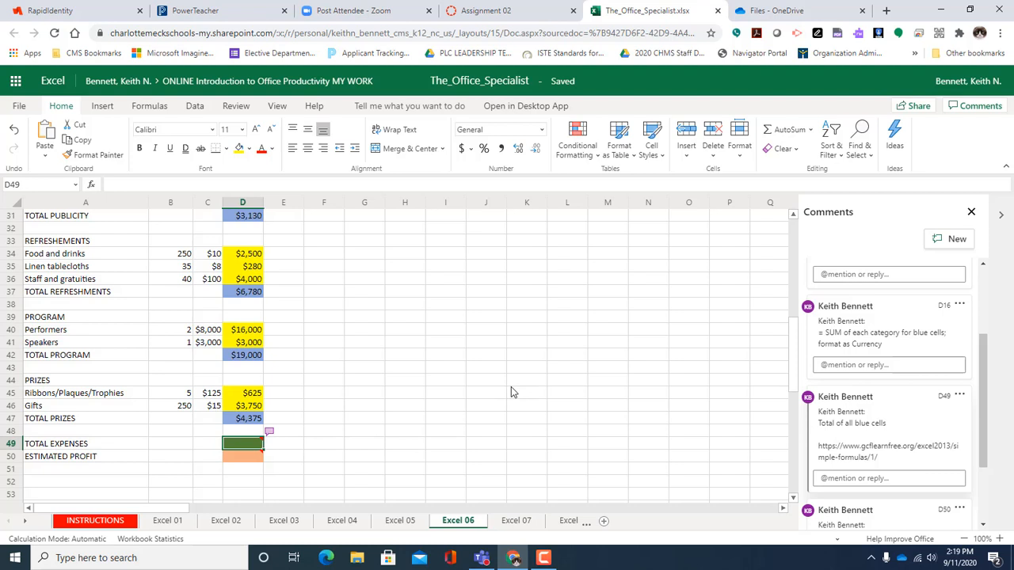
text(=)
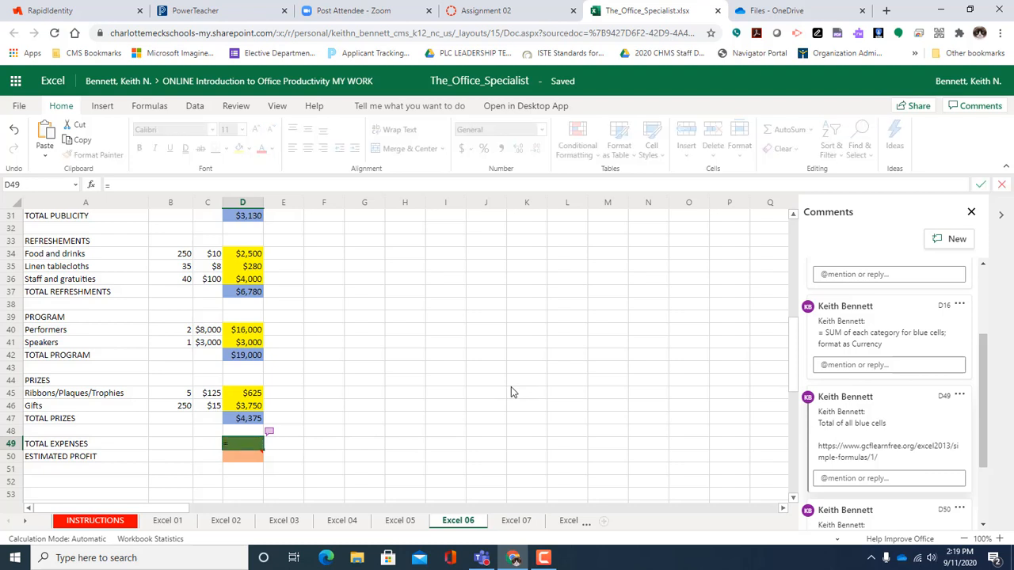
text(sum)
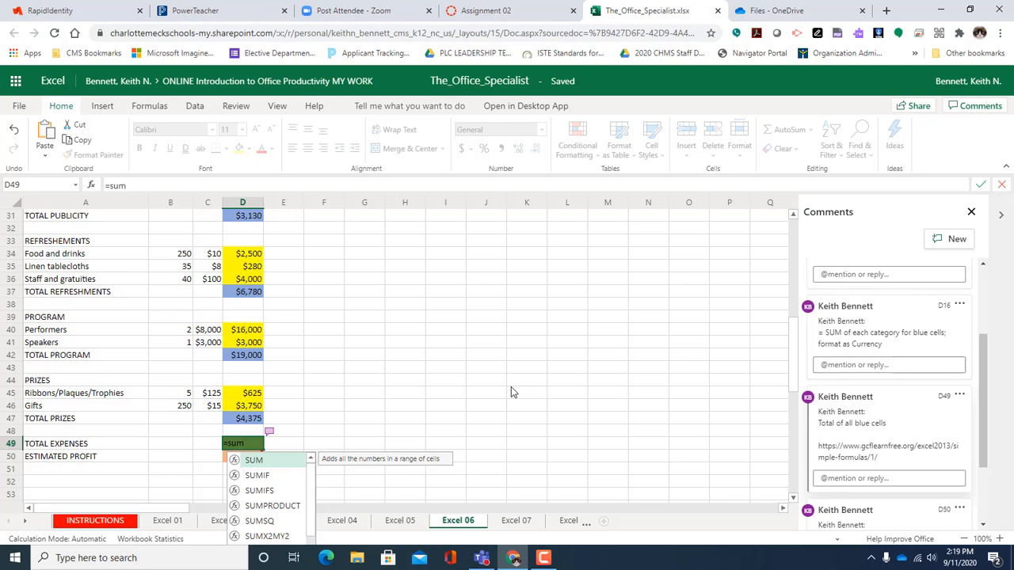
text(()
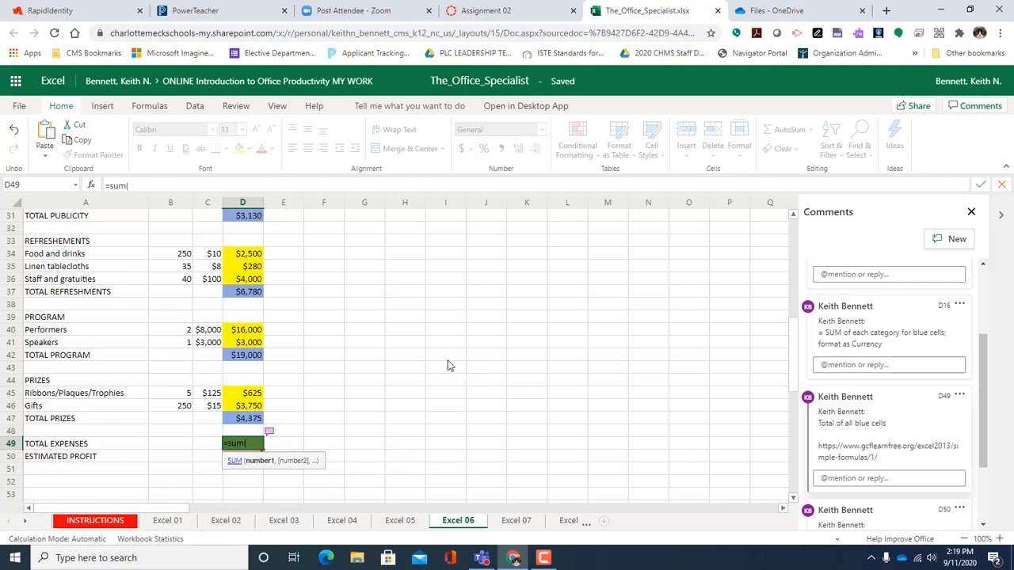
scroll(448, 365, up, 6)
scroll(449, 363, up, 4)
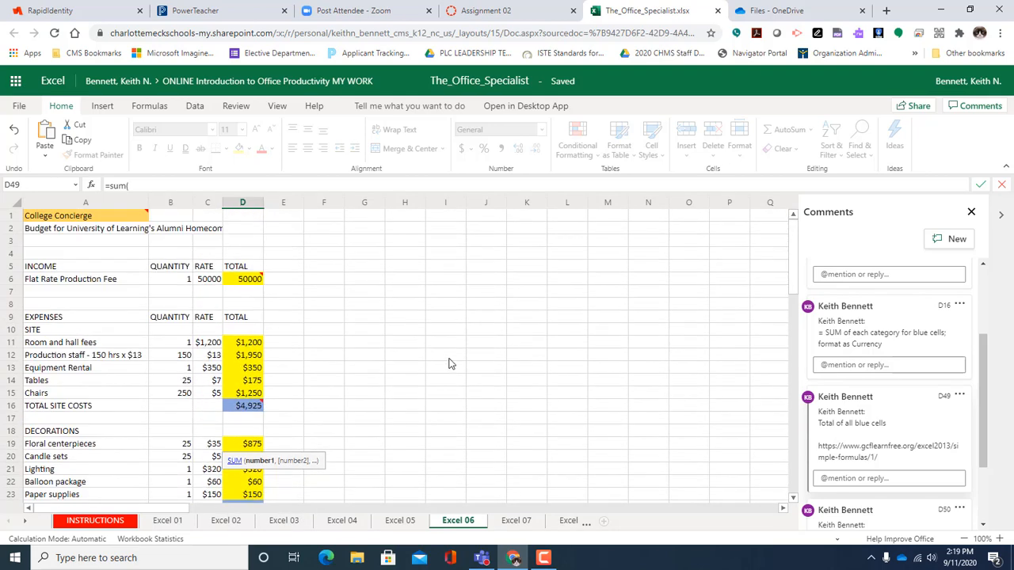
scroll(449, 363, down, 5)
click(243, 218)
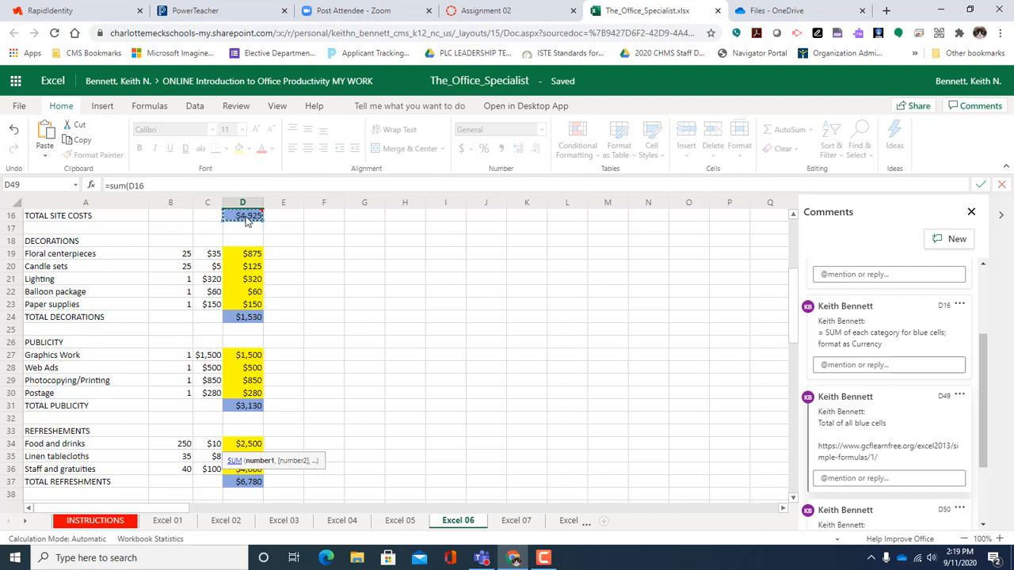
text(,)
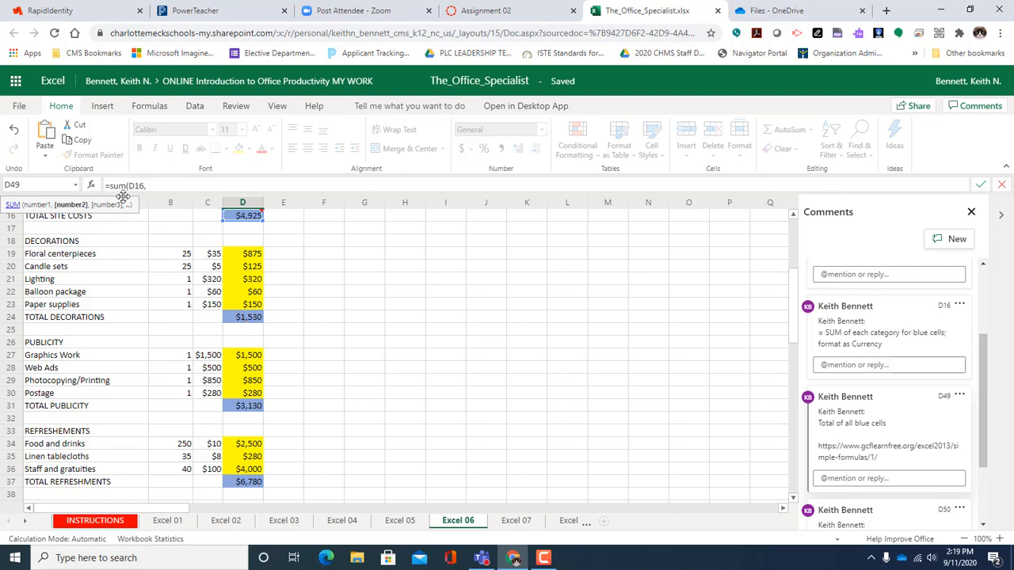
- Add the decorations, publicity and refreshments totals D24, D31 and D37 to the D49 SUM formula
click(253, 321)
text(,)
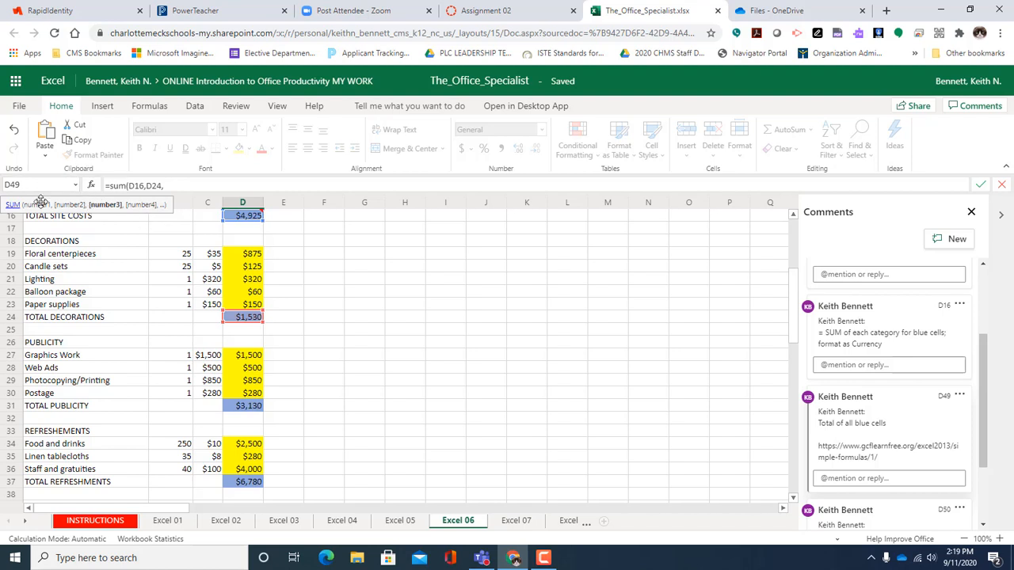
click(240, 406)
text(,)
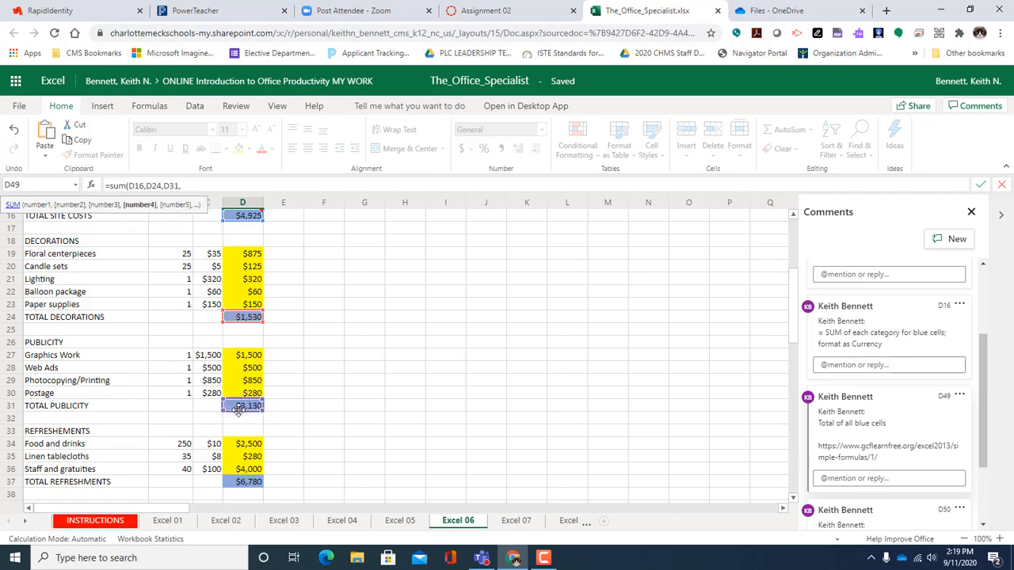
click(245, 485)
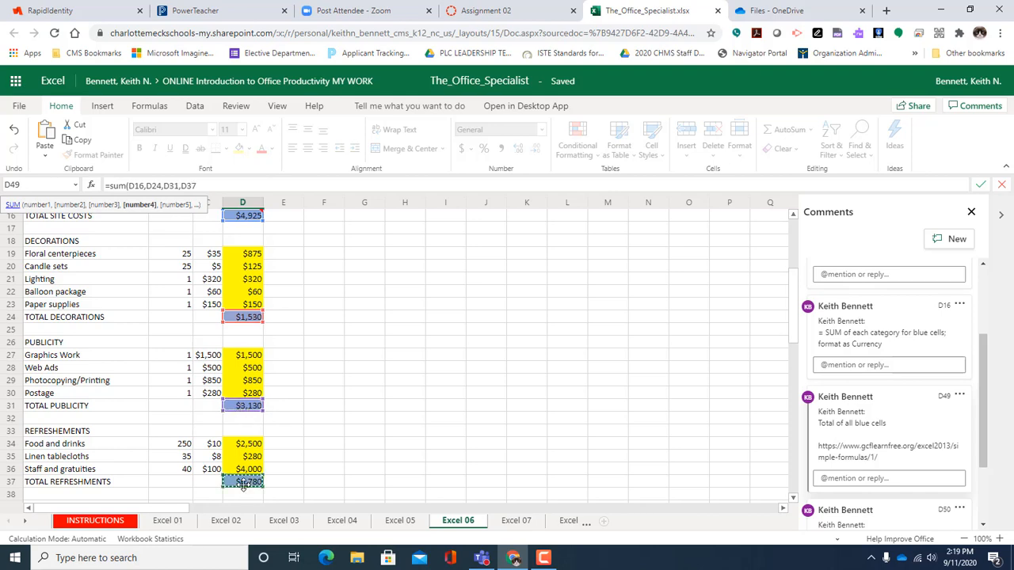
scroll(243, 484, down, 4)
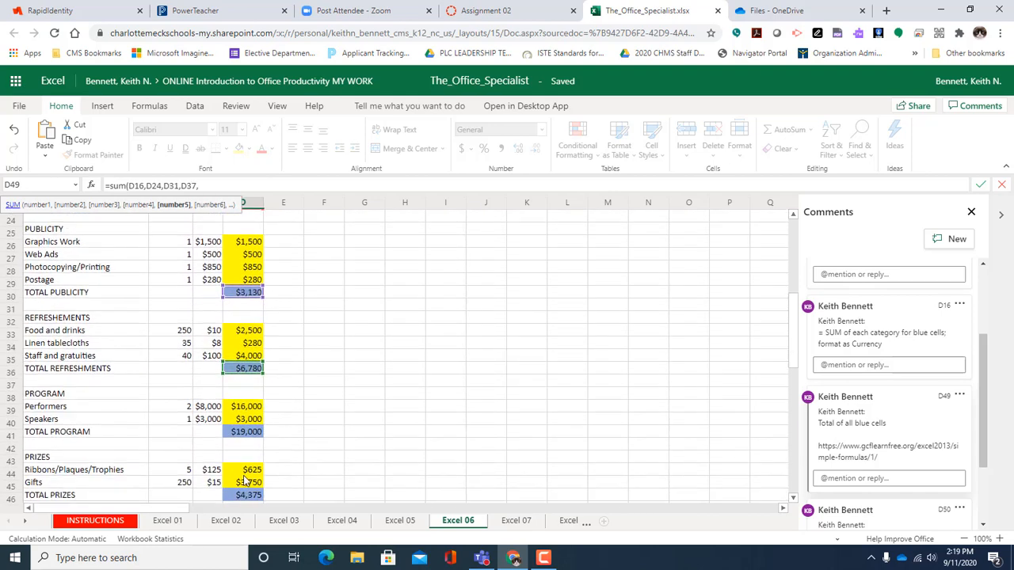
text(,)
- Add the program and prizes totals to complete the D49 formula as =sum(D16,D24,D31,D37,D42,D47)
click(243, 419)
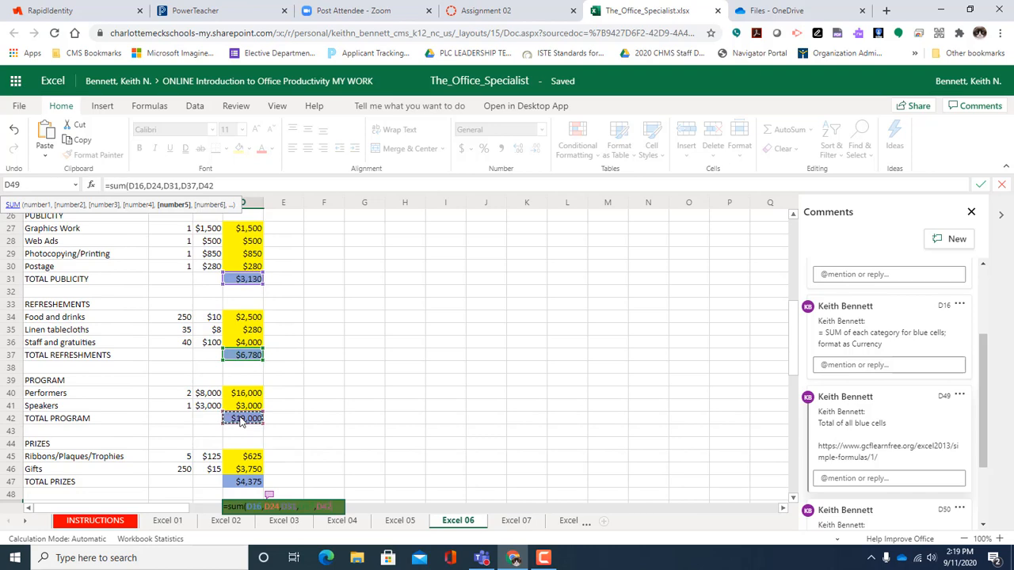
text(,)
scroll(244, 420, down, 2)
click(242, 420)
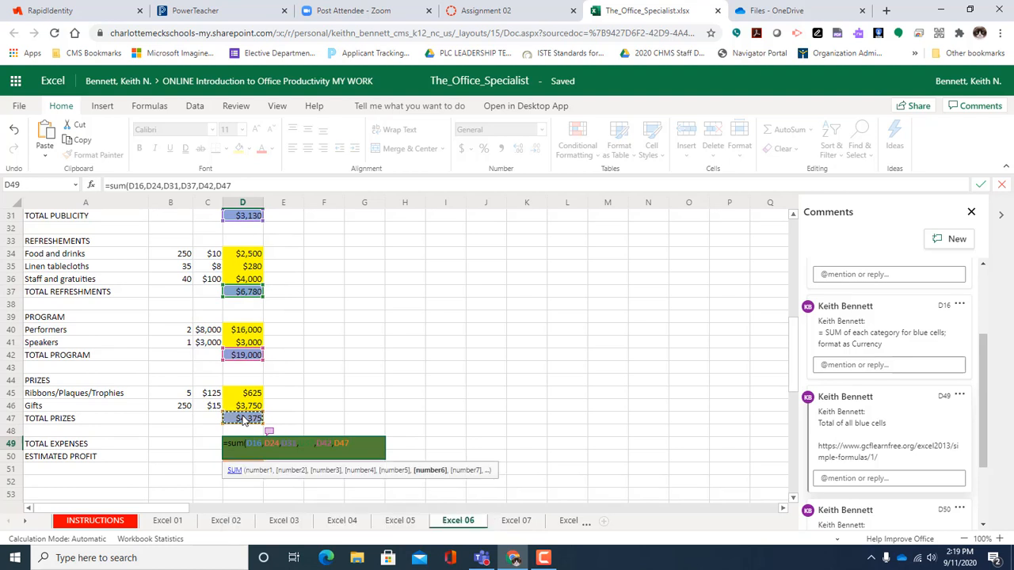
text())
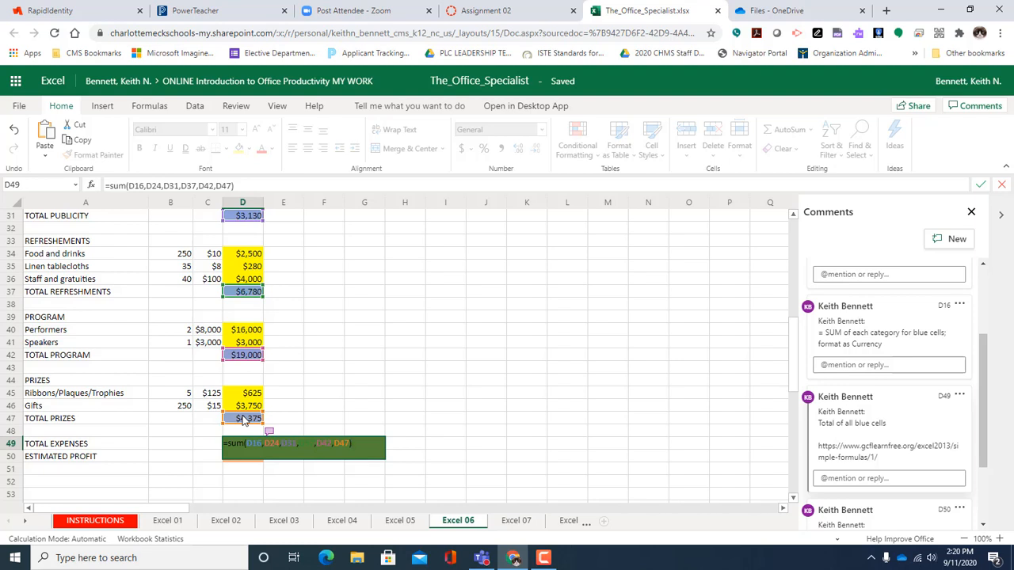
key(Return)
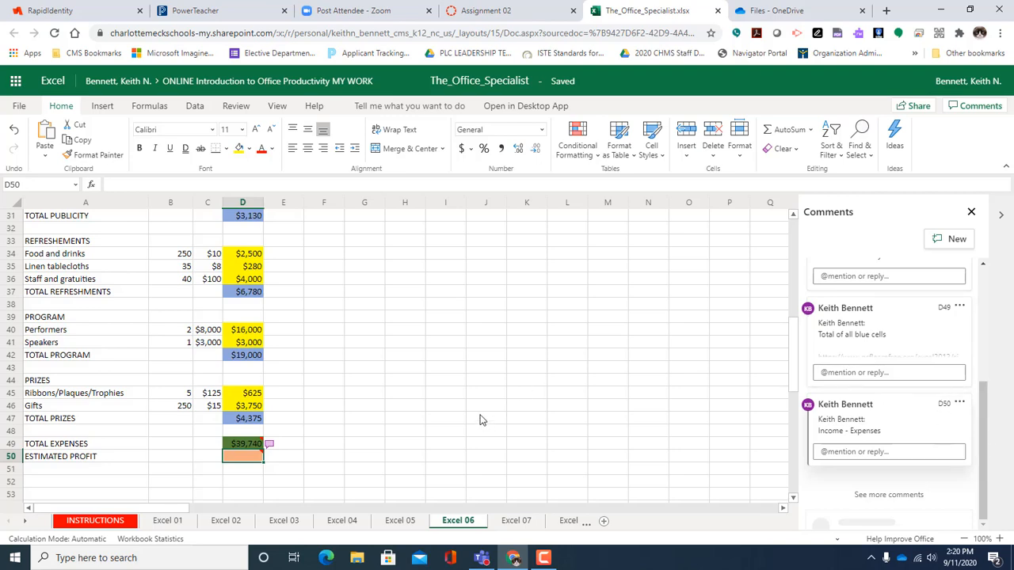
- Calculate ESTIMATED PROFIT in D50 as income minus total expenses with the formula =D6-D49
scroll(269, 388, up, 10)
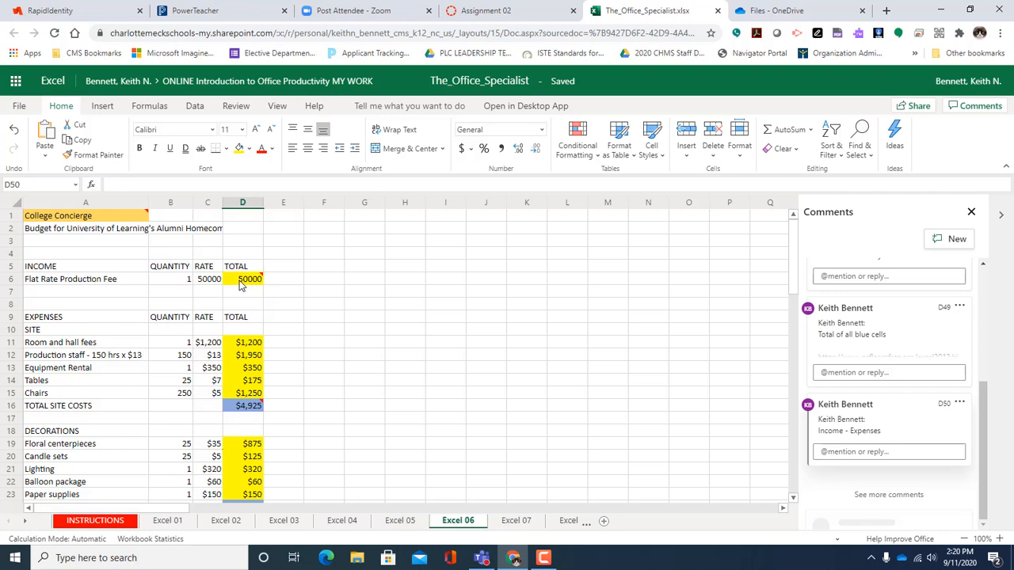
scroll(301, 407, down, 13)
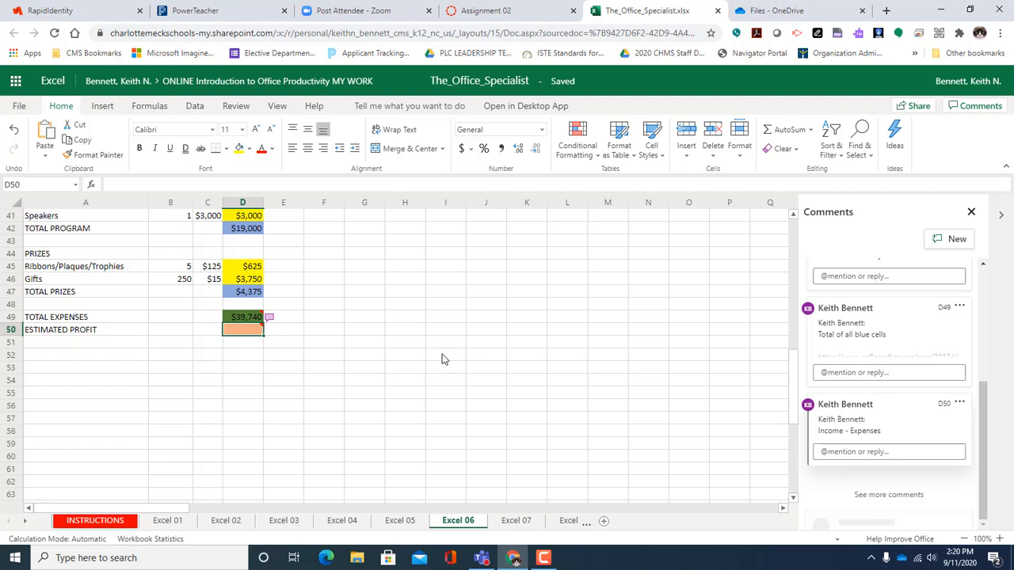
text(=)
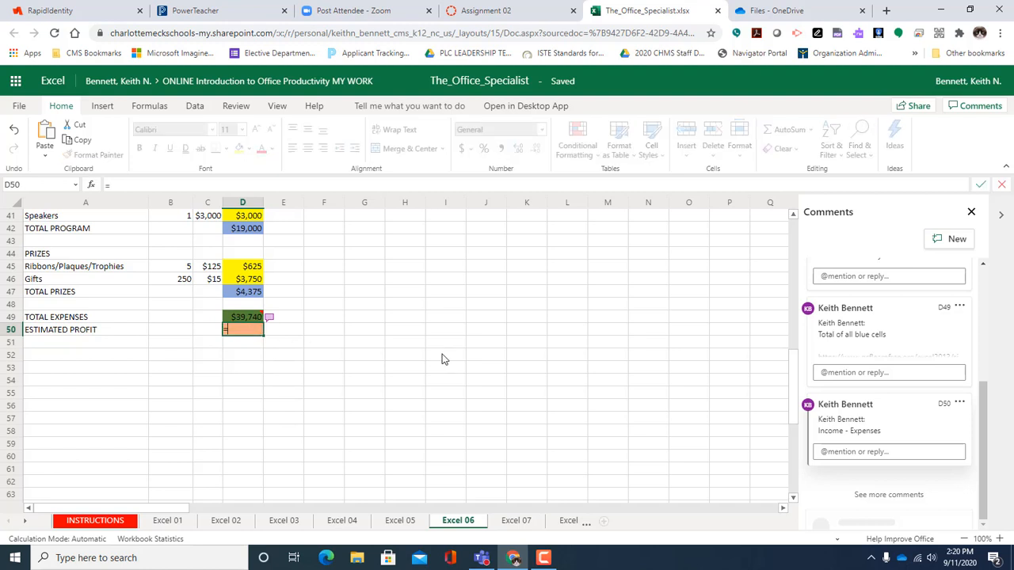
scroll(290, 220, up, 13)
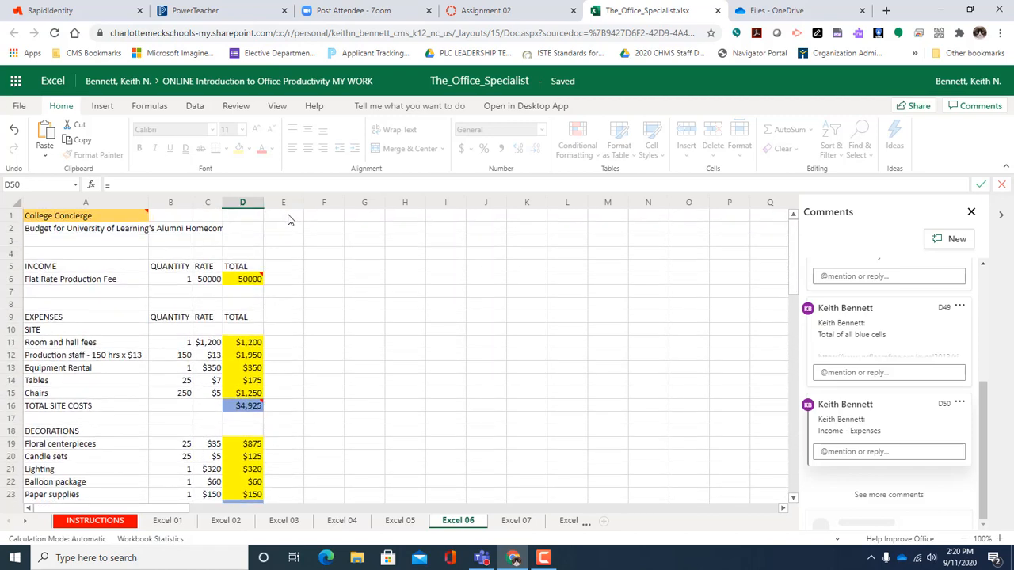
click(242, 282)
text(-)
scroll(279, 333, down, 15)
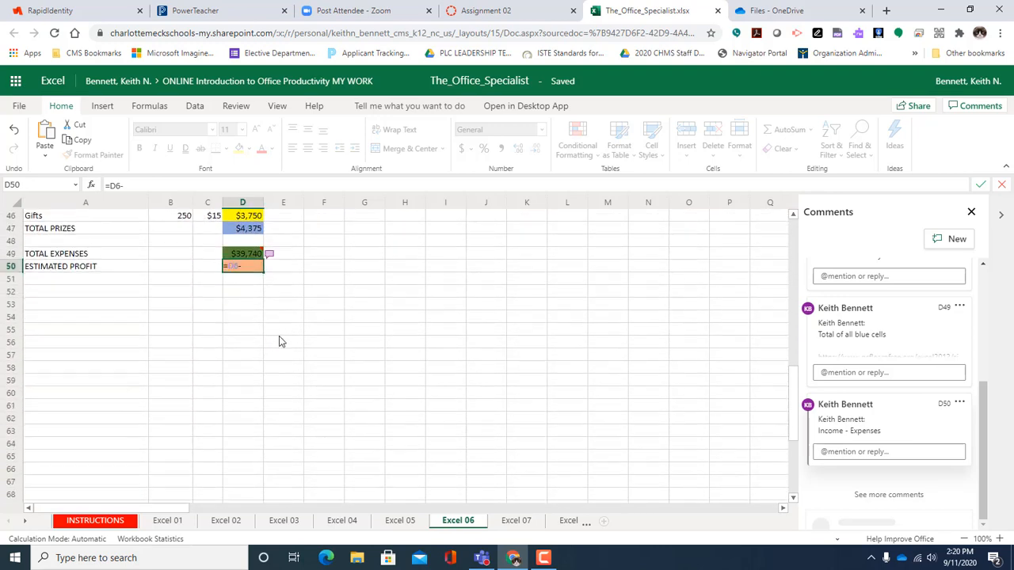
click(234, 255)
key(Return)
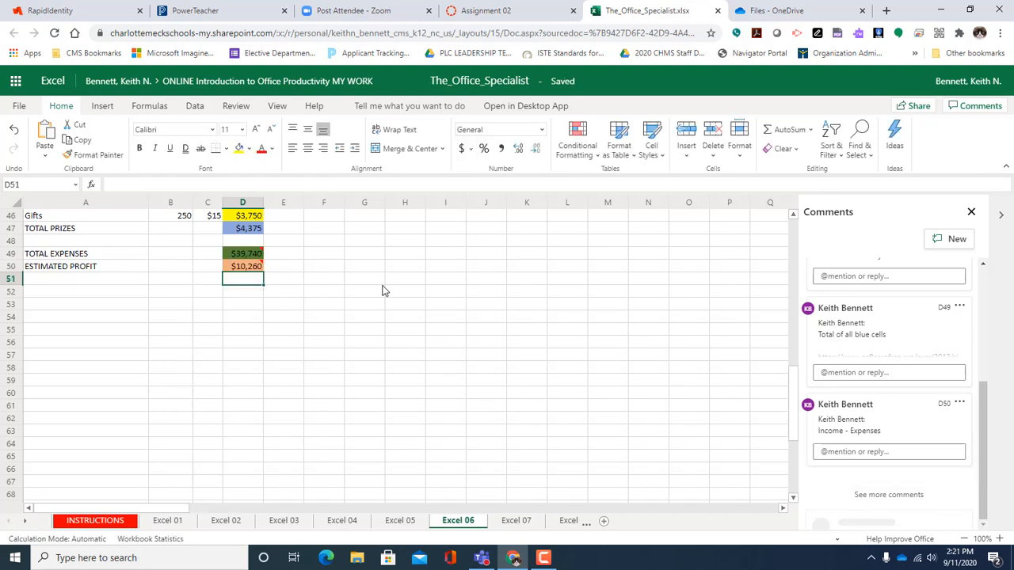
scroll(372, 365, up, 5)
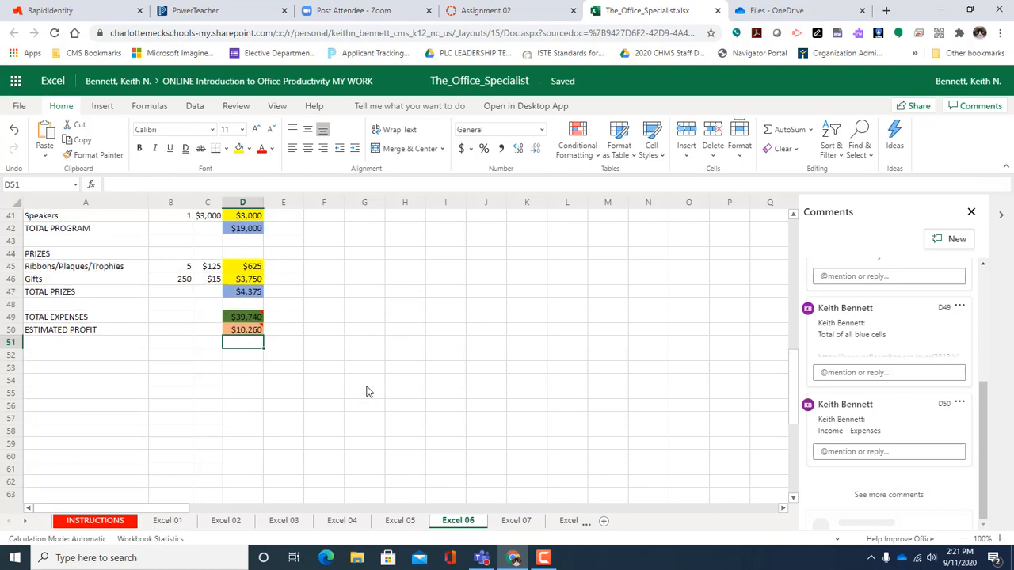
scroll(342, 389, up, 2)
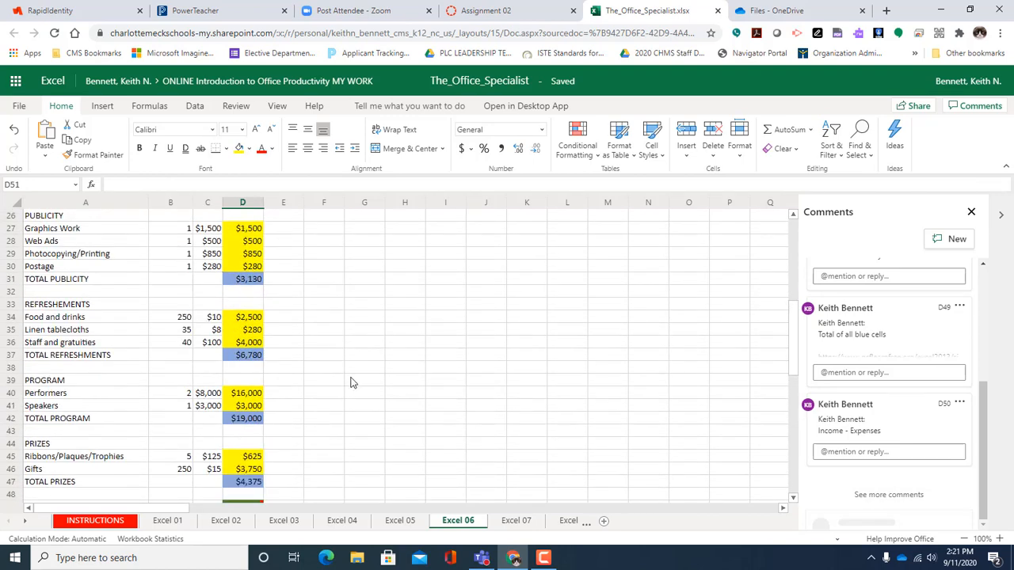
scroll(351, 385, down, 2)
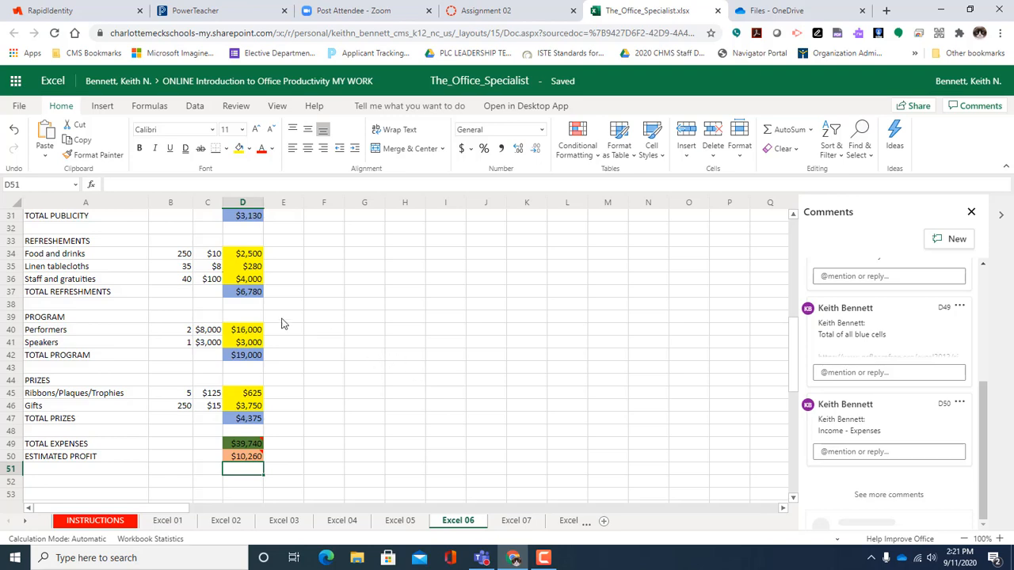
- Format the Flat Rate Production Fee rate and total in C6:D6 as $ currency with 0 decimal places
scroll(224, 374, up, 5)
scroll(223, 374, up, 5)
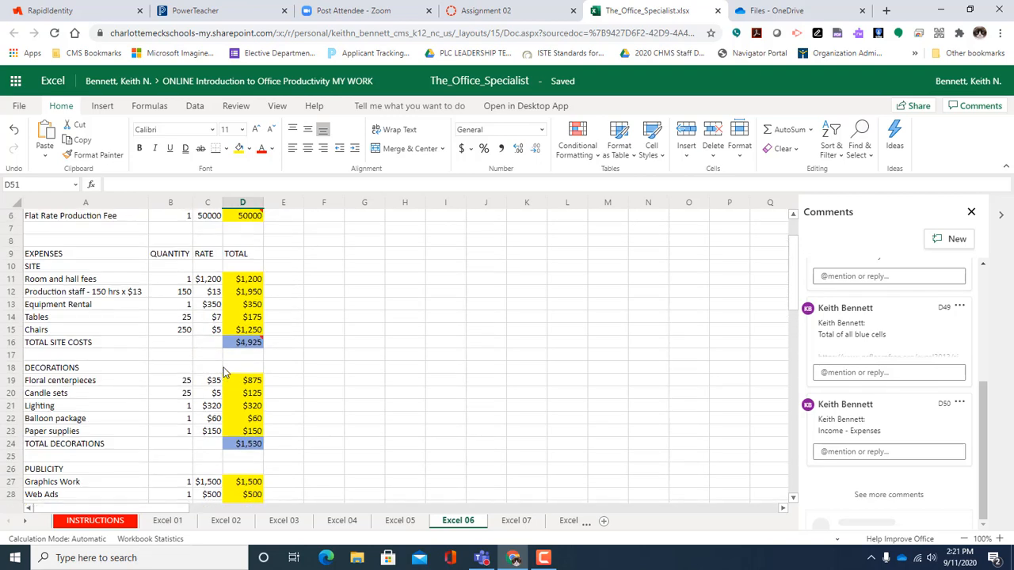
scroll(227, 356, down, 2)
scroll(228, 348, up, 2)
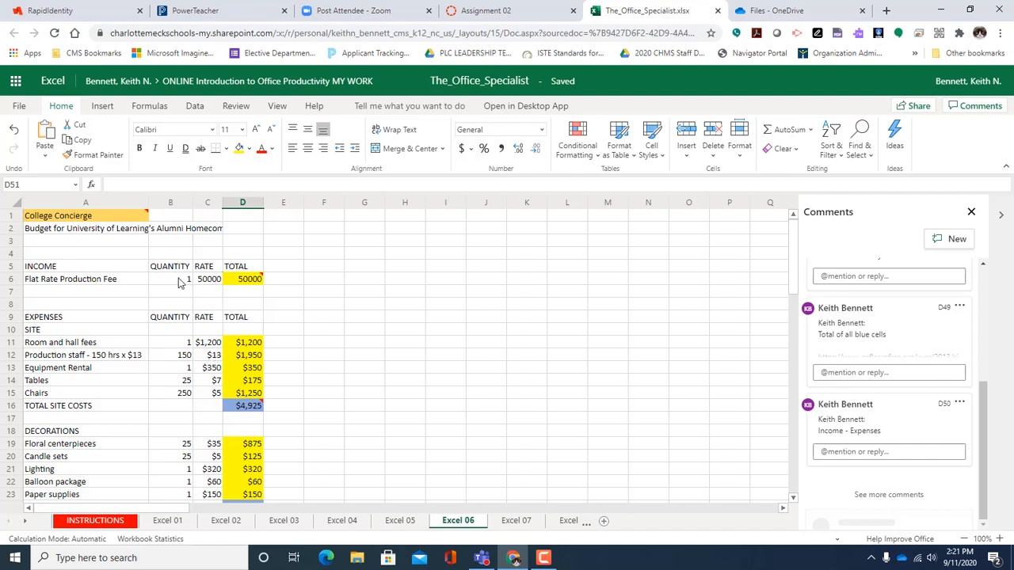
click(204, 282)
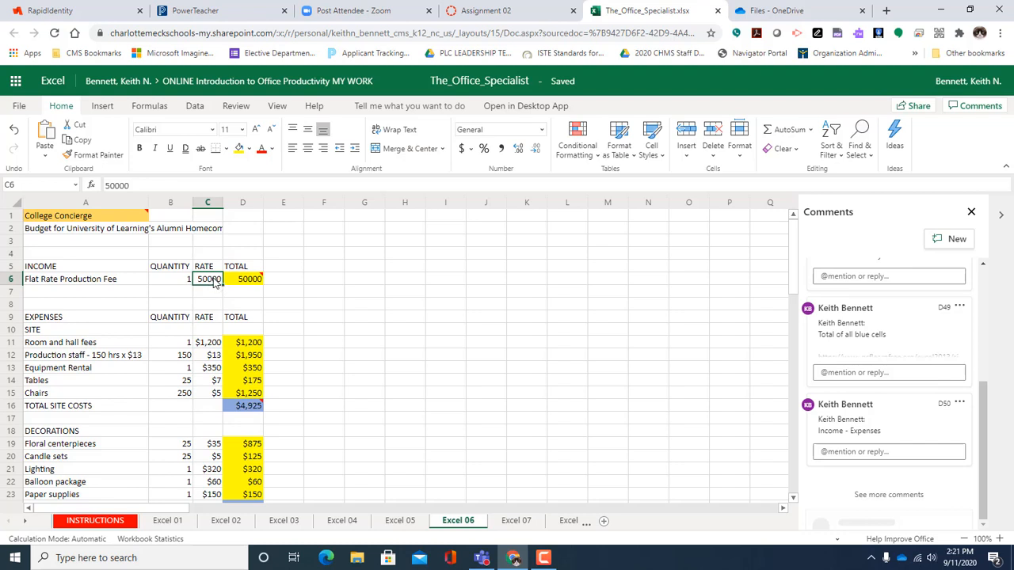
drag(218, 284, 228, 284)
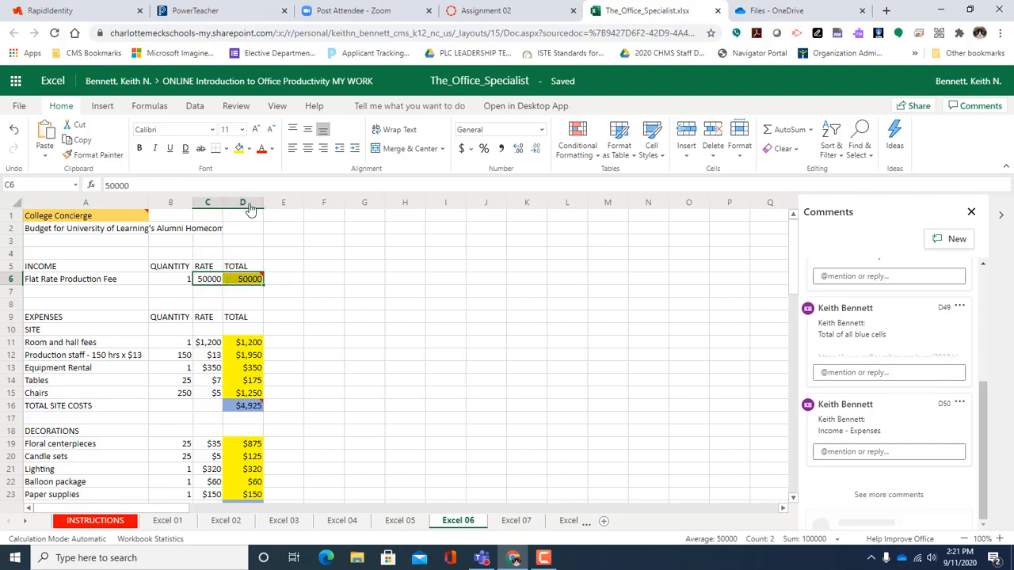
click(542, 130)
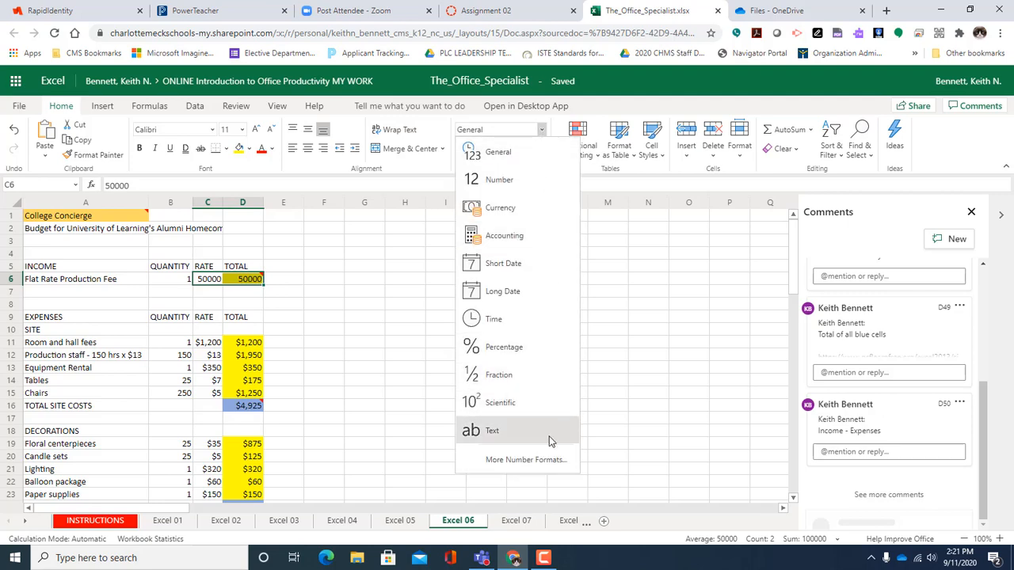
click(542, 461)
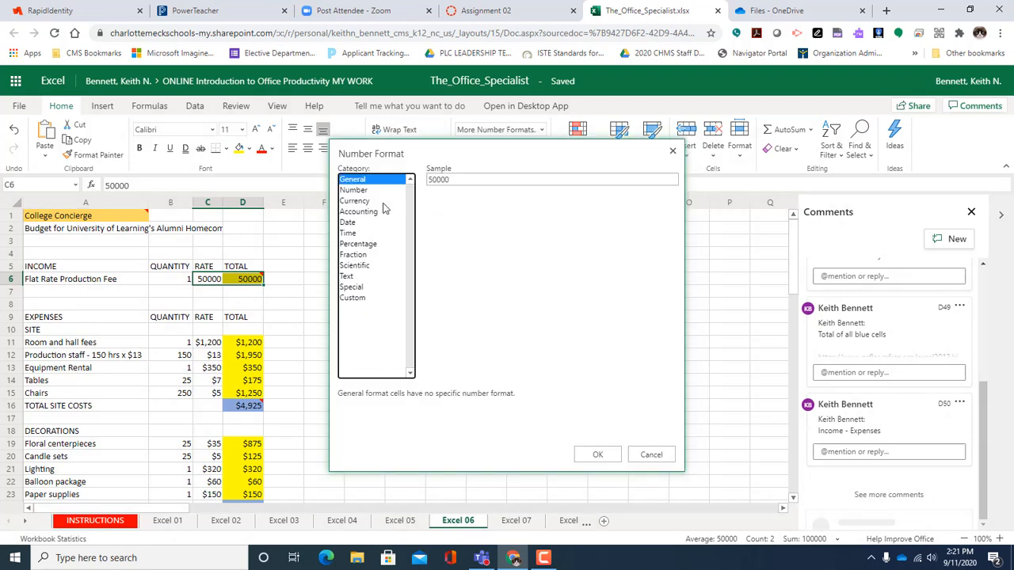
click(355, 201)
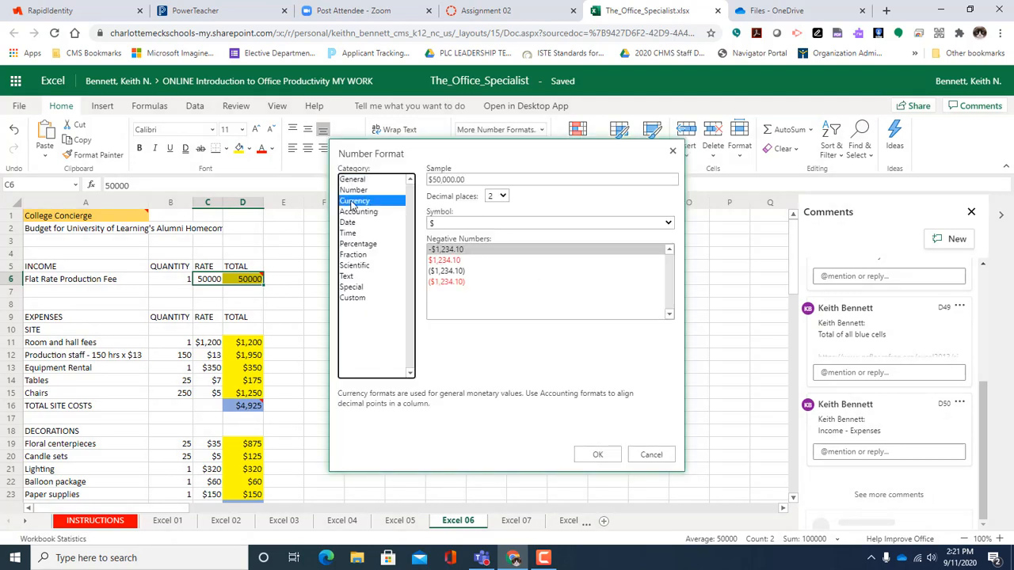
click(502, 196)
click(496, 207)
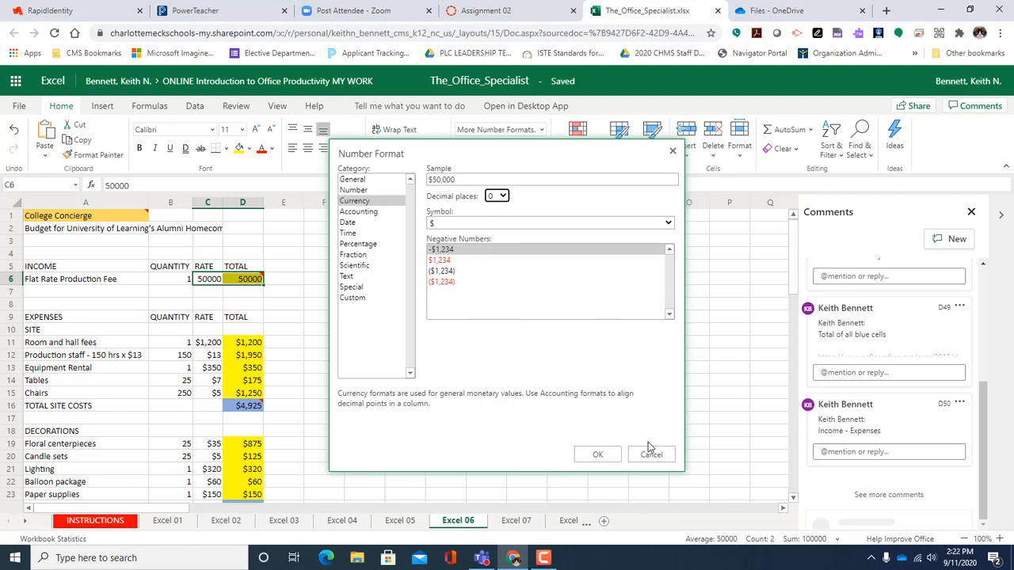
click(596, 454)
click(445, 296)
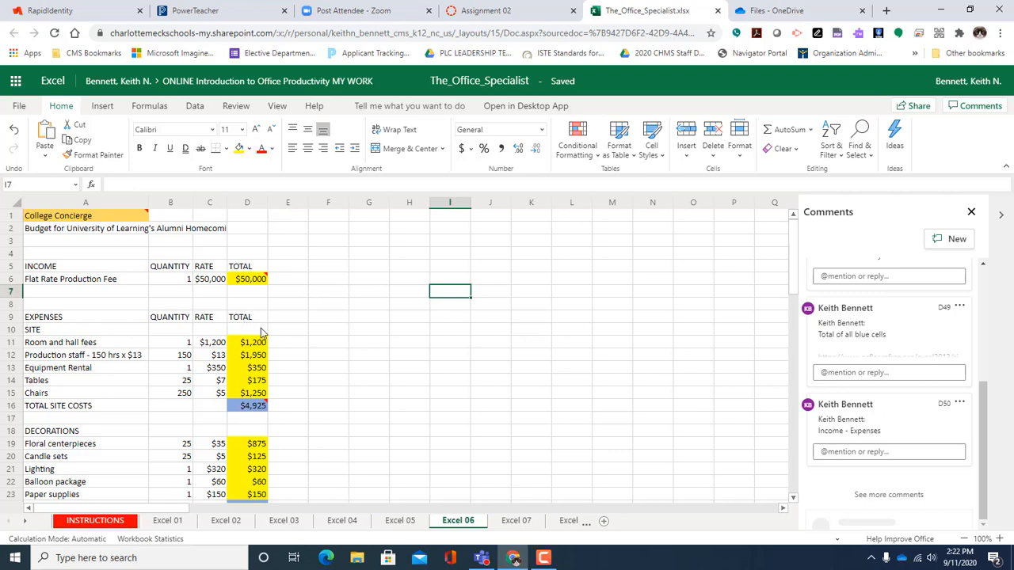
- Center the contents of the whole QUANTITY column B horizontally
scroll(227, 327, down, 10)
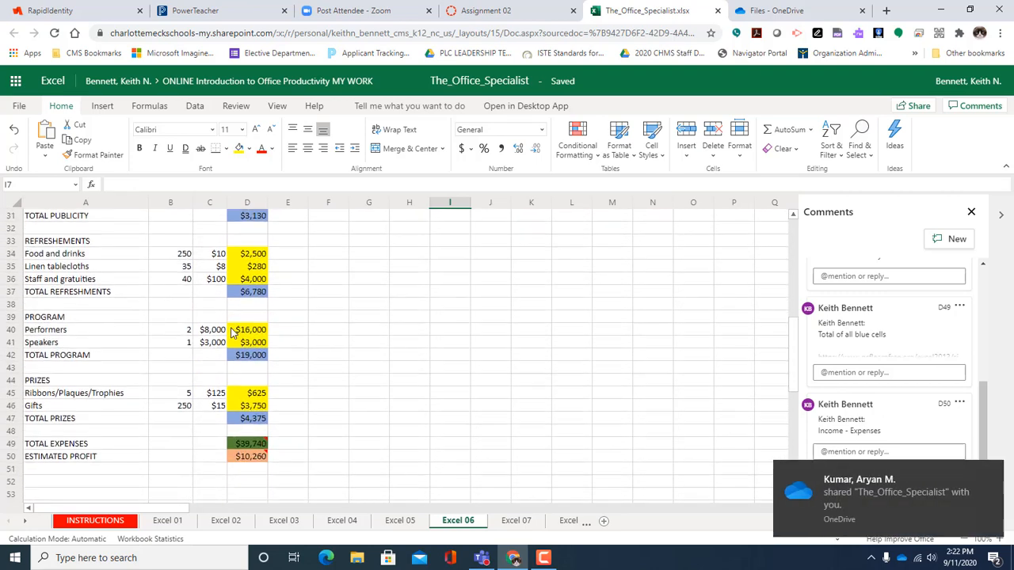
scroll(232, 332, up, 10)
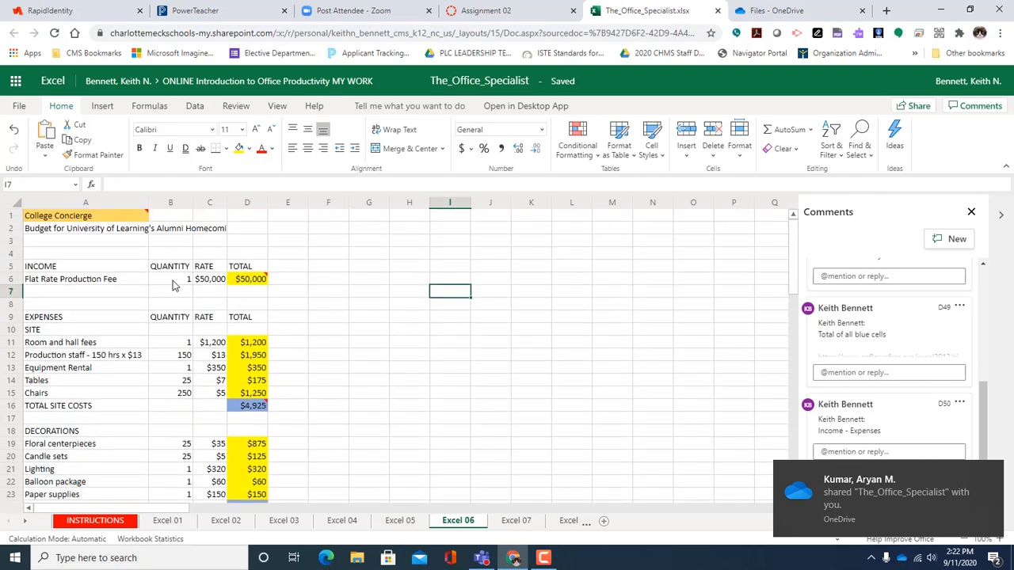
click(171, 206)
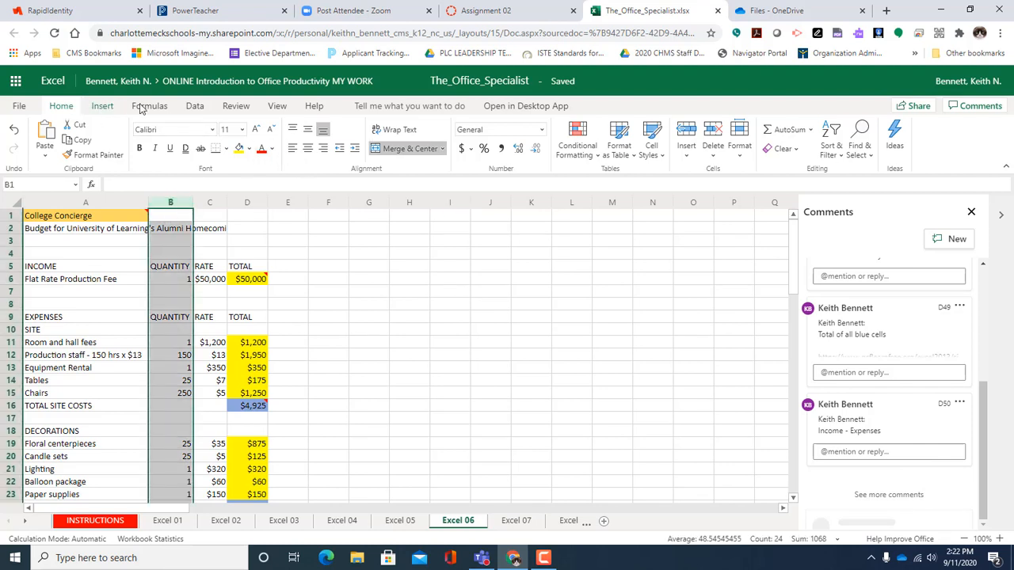
click(309, 151)
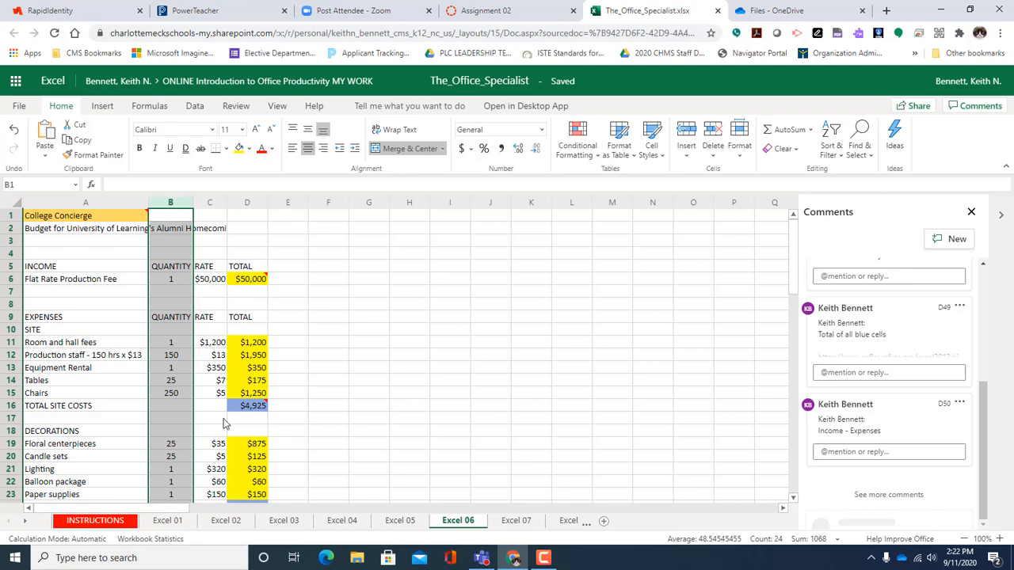
scroll(170, 405, down, 2)
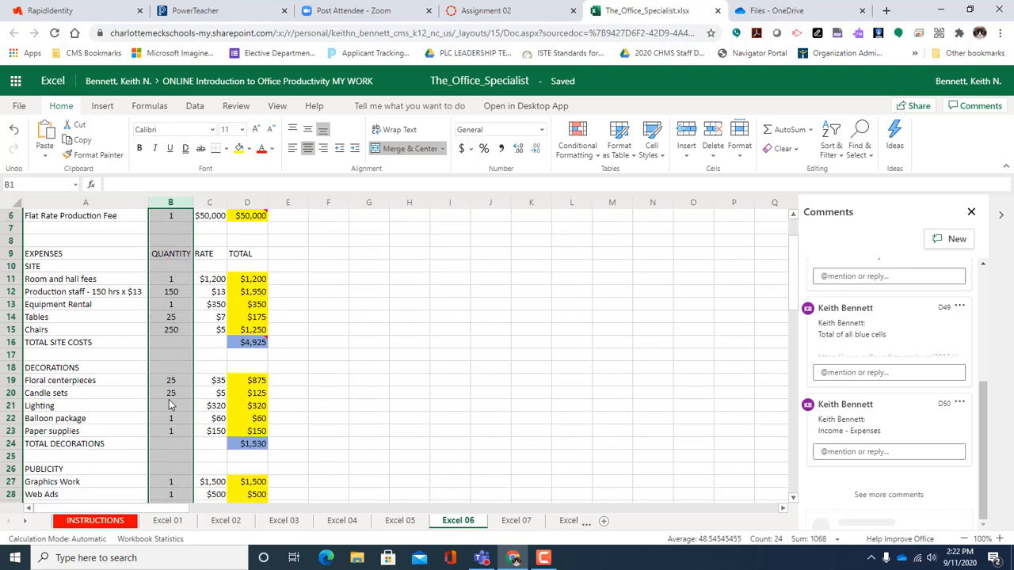
scroll(168, 406, up, 2)
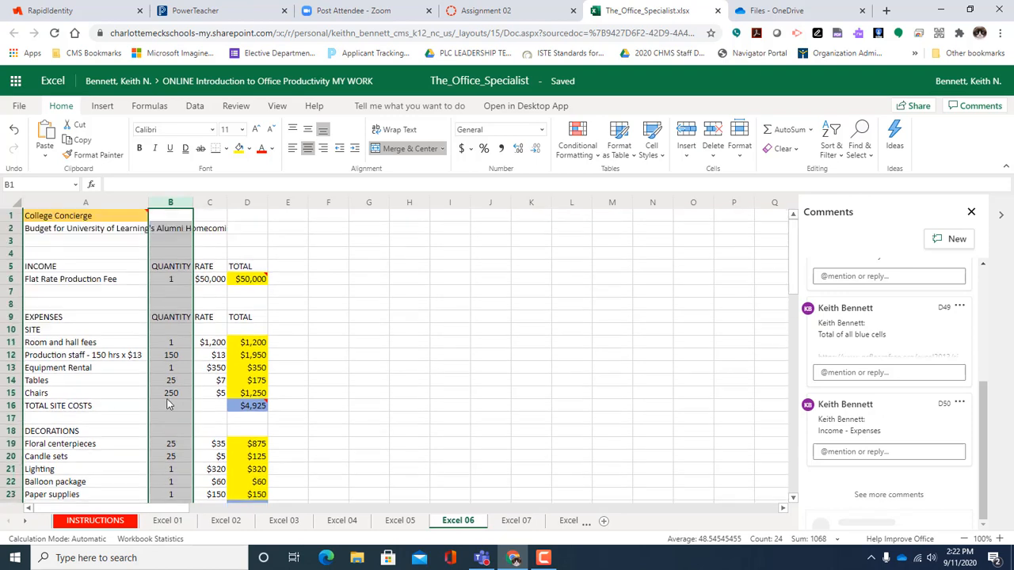
scroll(168, 404, down, 10)
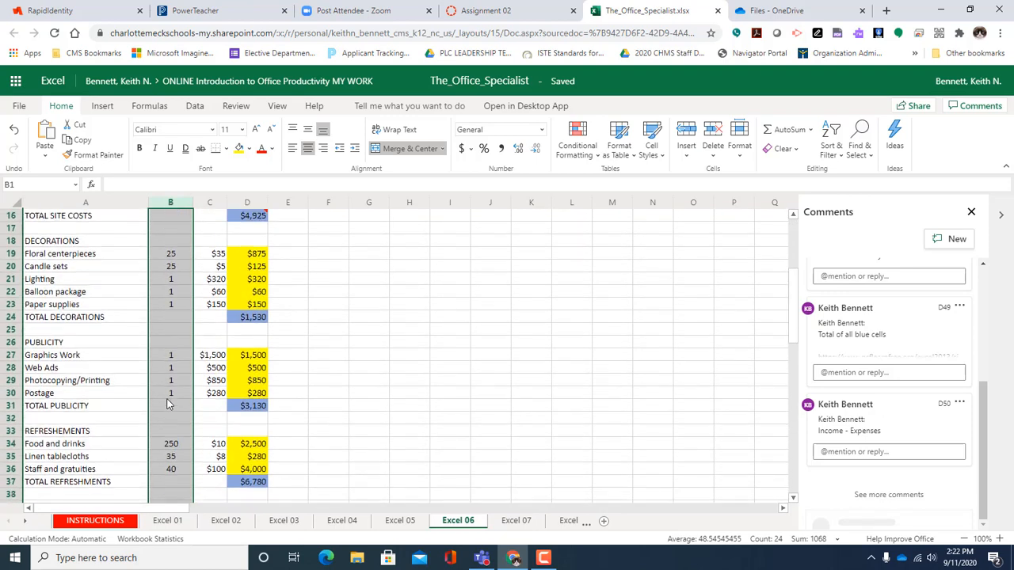
scroll(168, 404, down, 3)
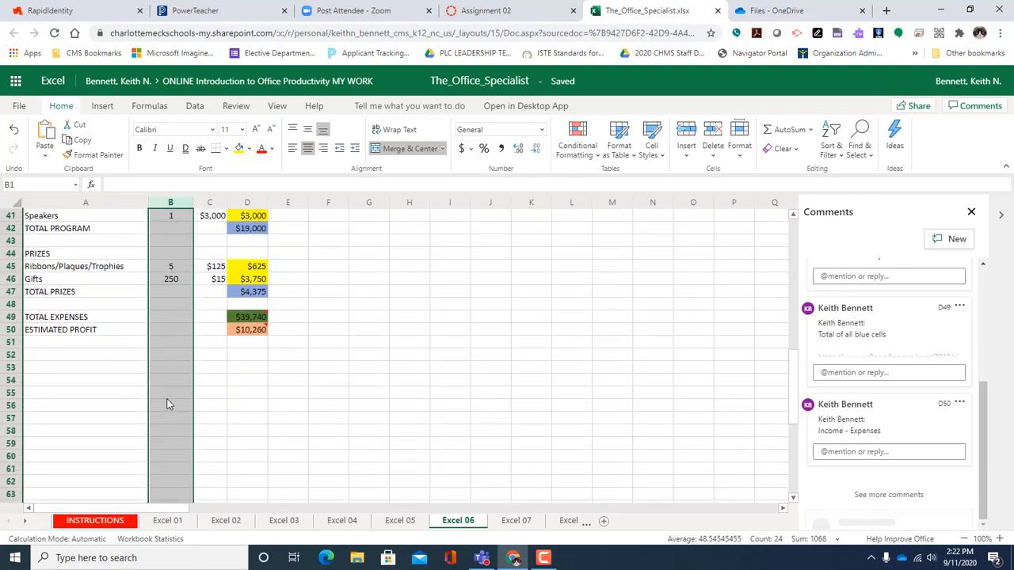
click(226, 391)
scroll(227, 391, up, 7)
scroll(227, 391, up, 7)
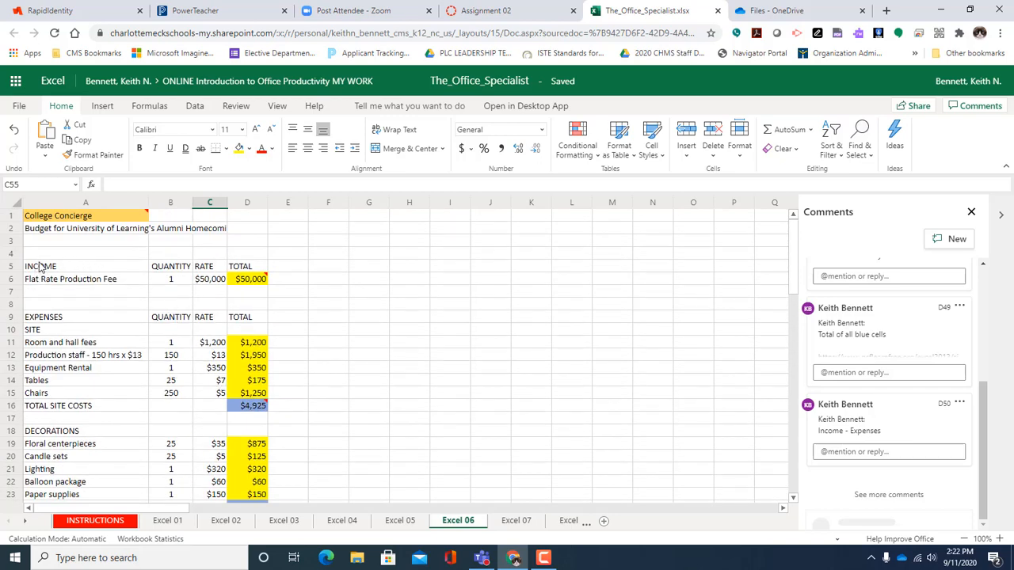
scroll(143, 333, down, 8)
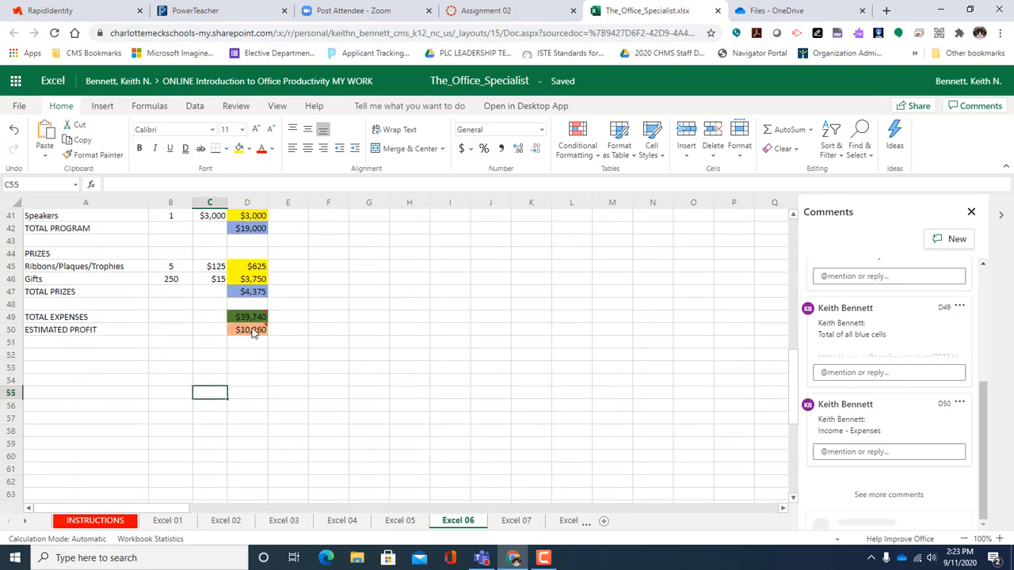
scroll(251, 332, up, 13)
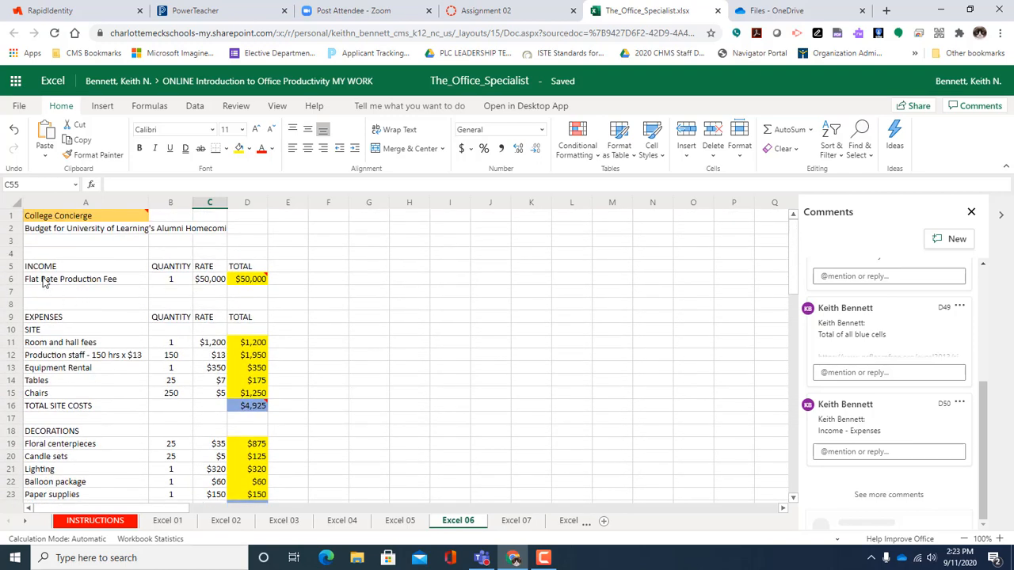
click(40, 292)
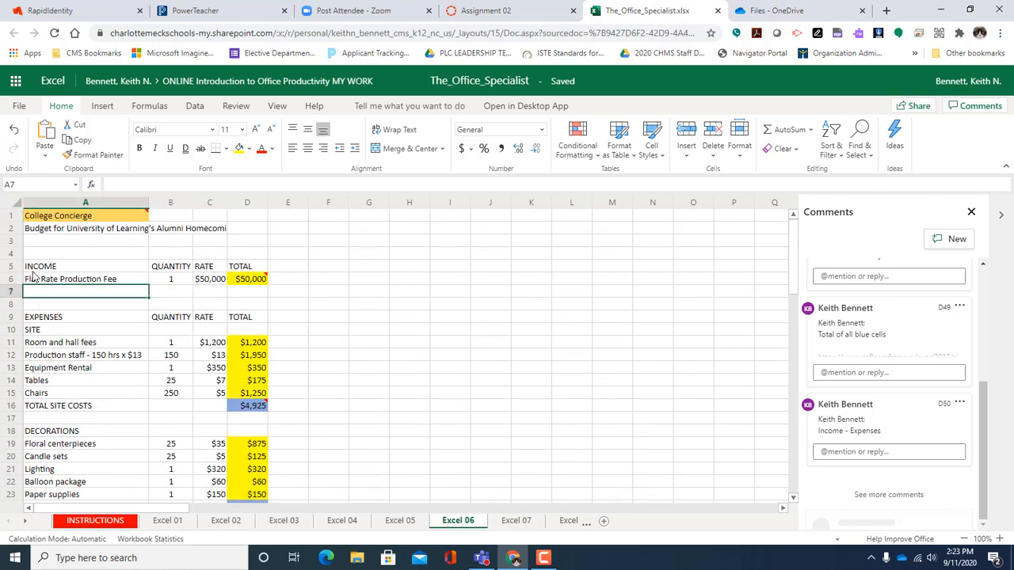
click(33, 270)
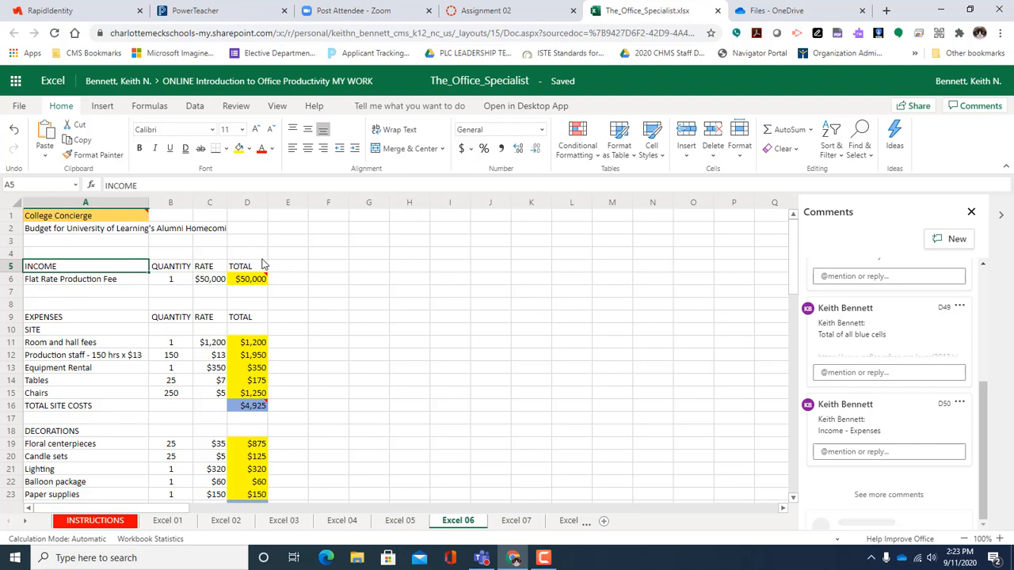
- Give the EXPENSES heading cell A9 a red fill and a white font color
click(76, 318)
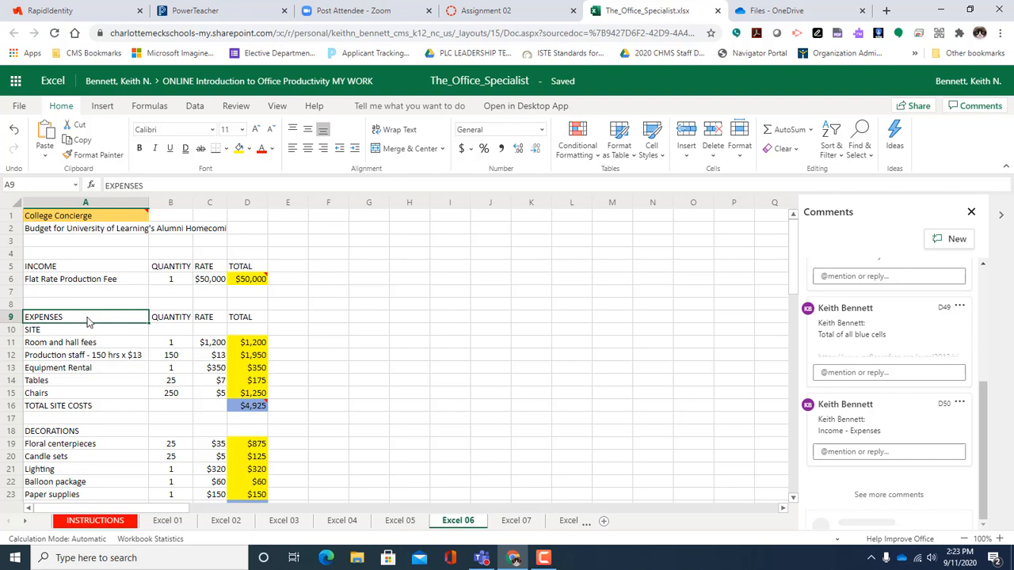
click(248, 151)
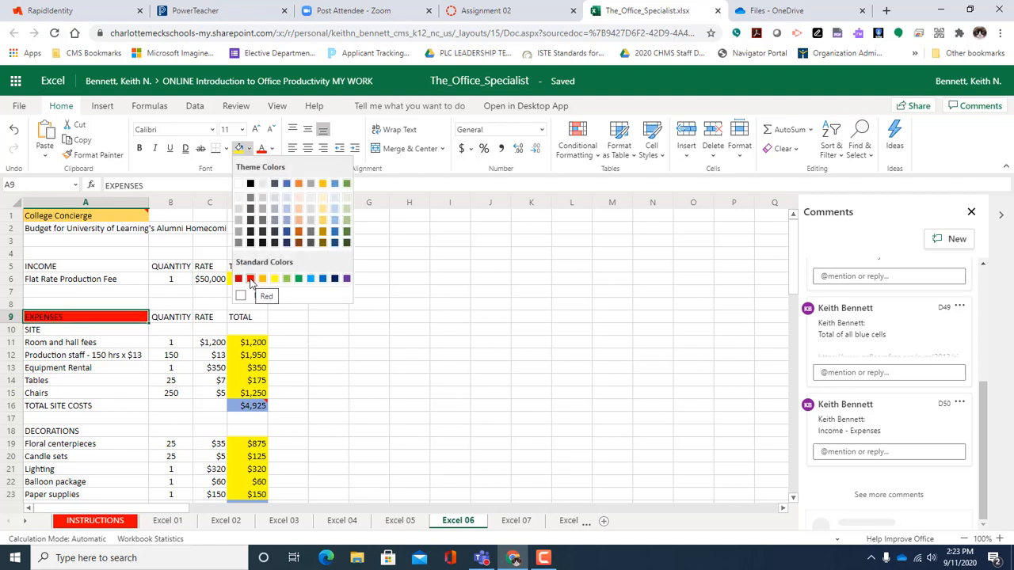
click(251, 279)
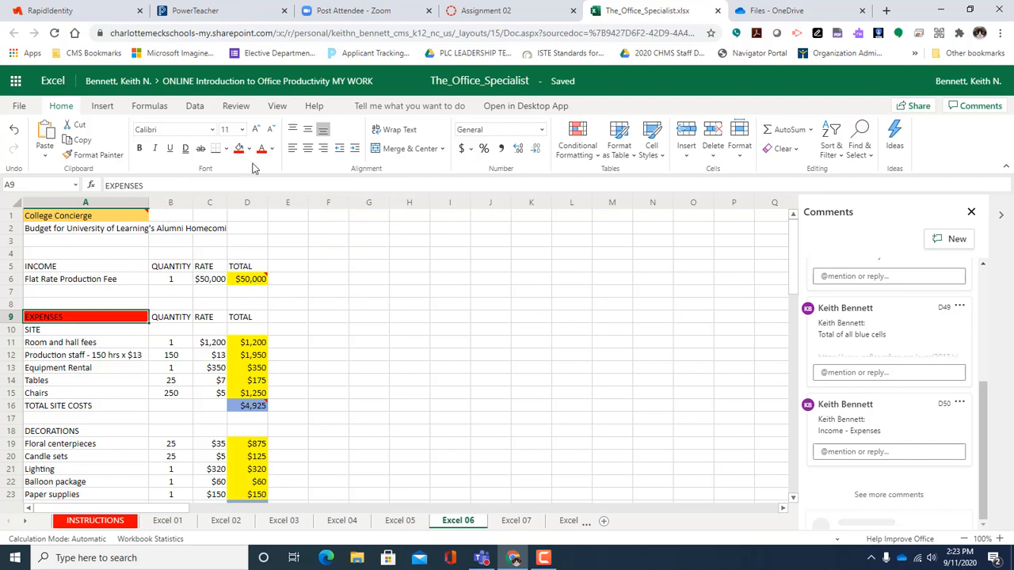
click(273, 150)
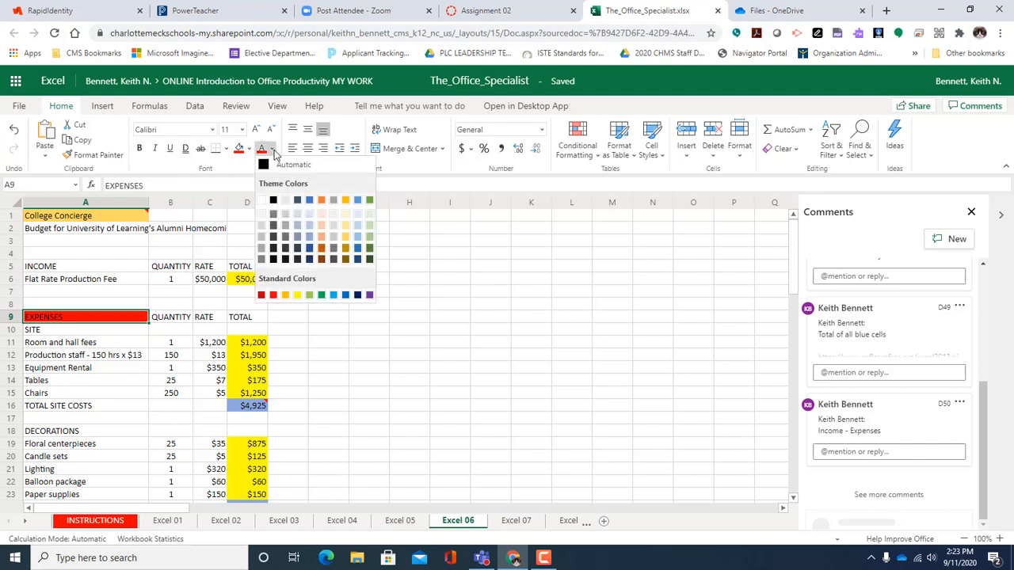
click(261, 201)
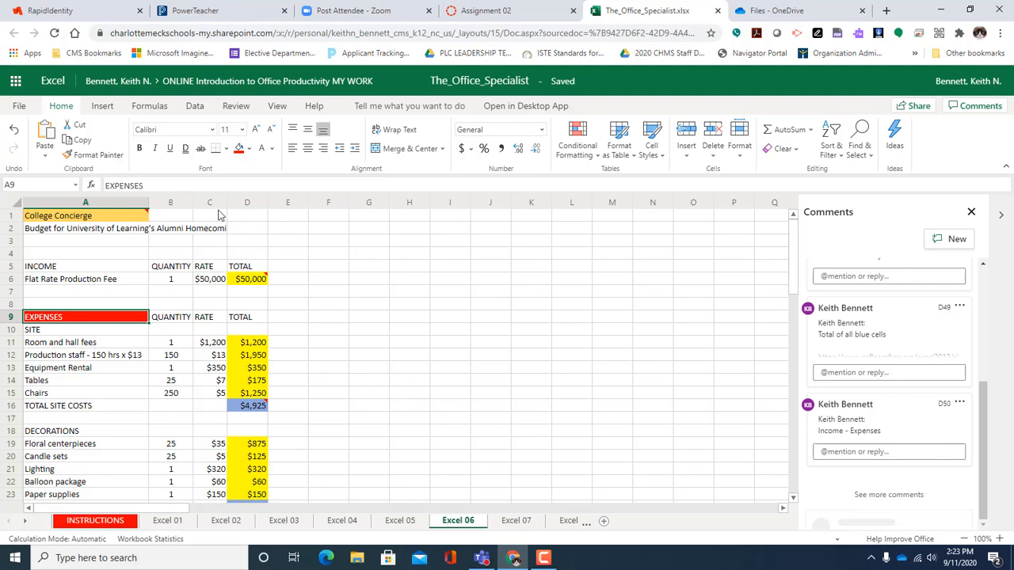
- Copy the EXPENSES heading's format onto the QUANTITY, RATE and TOTAL headings in B9:D9 with Format Painter and center them
click(92, 156)
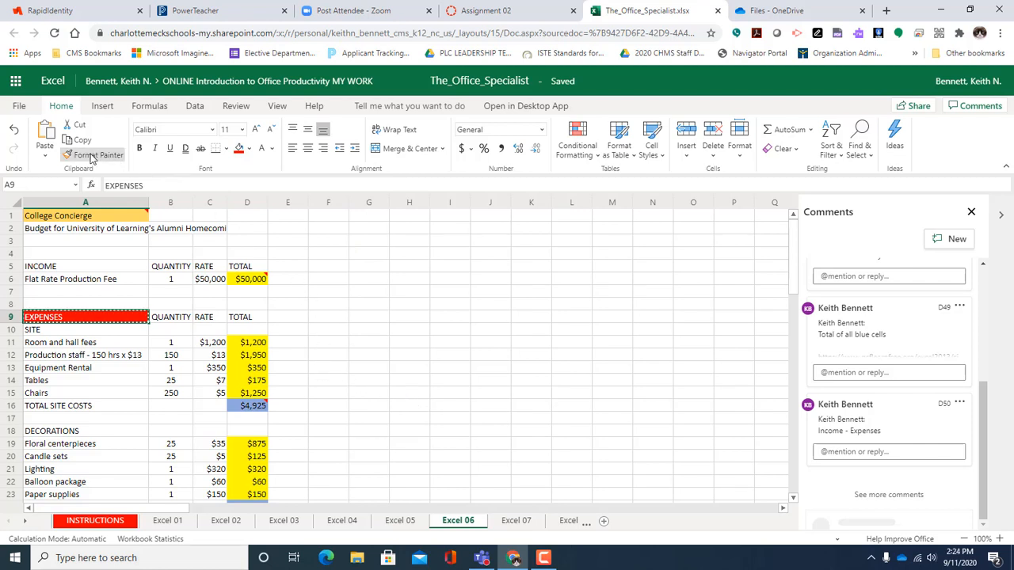
drag(163, 317, 255, 318)
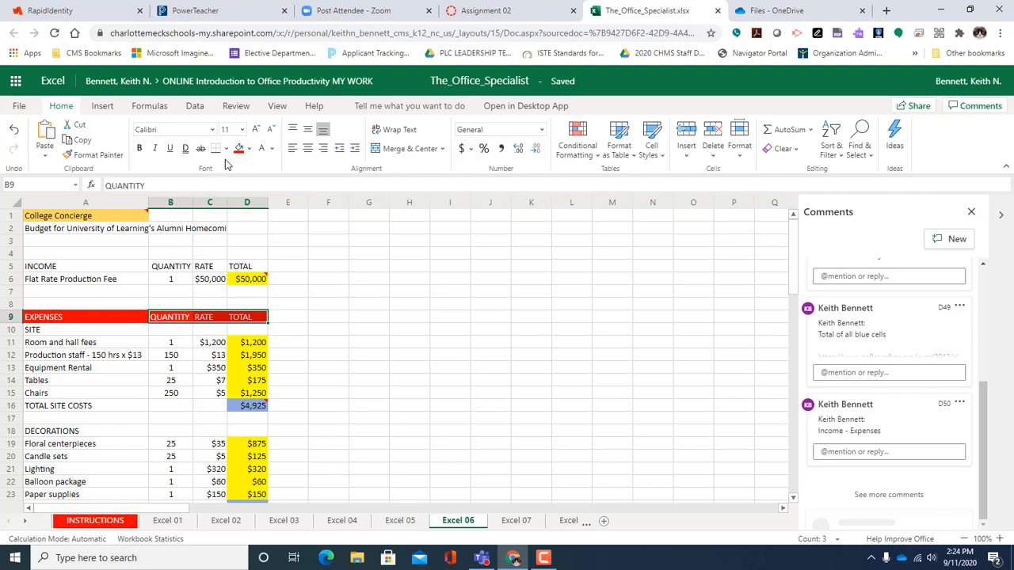
click(309, 149)
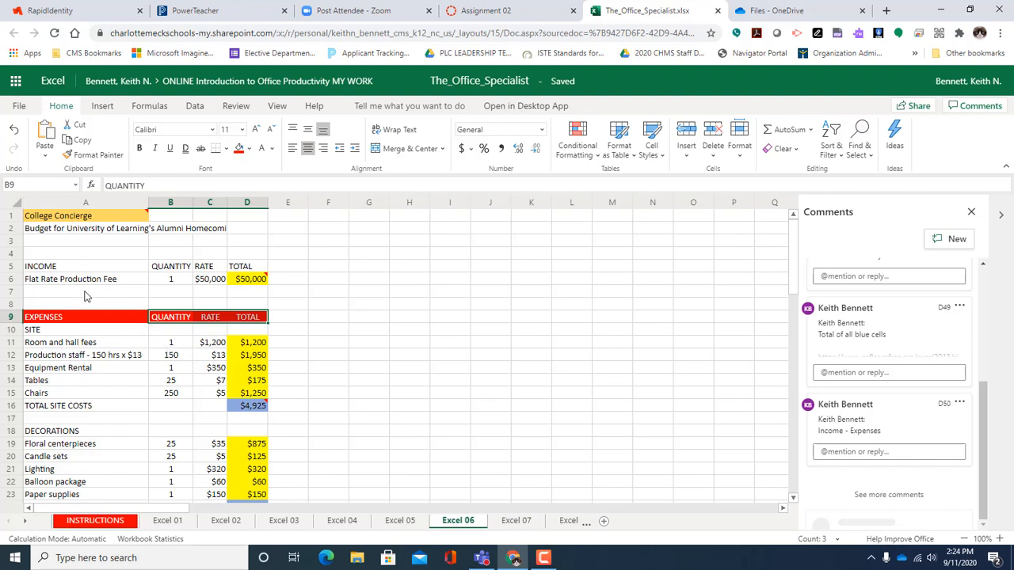
- Give the INCOME heading row A5:D5 a black fill and a white font color
click(50, 270)
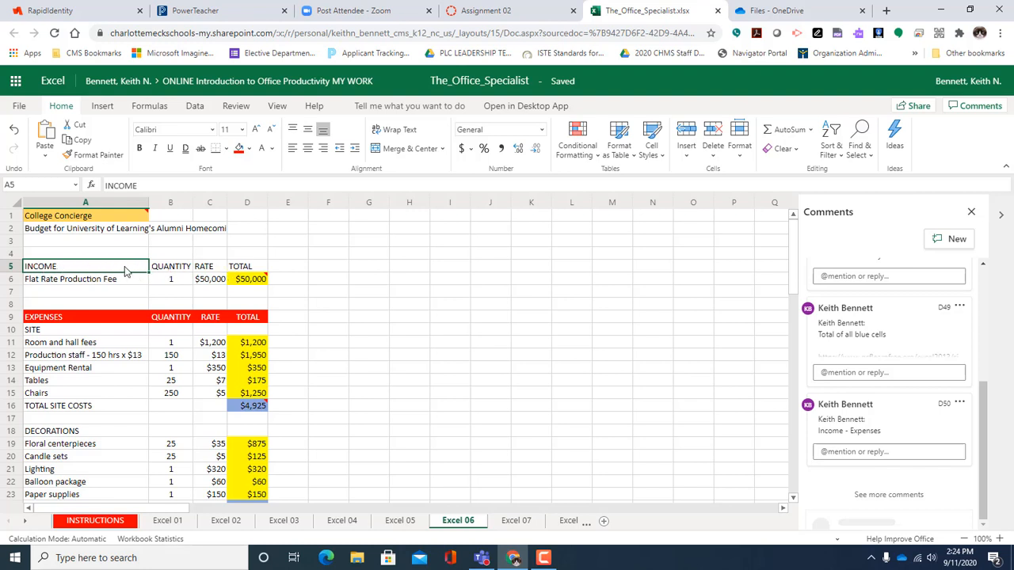
drag(124, 272, 246, 272)
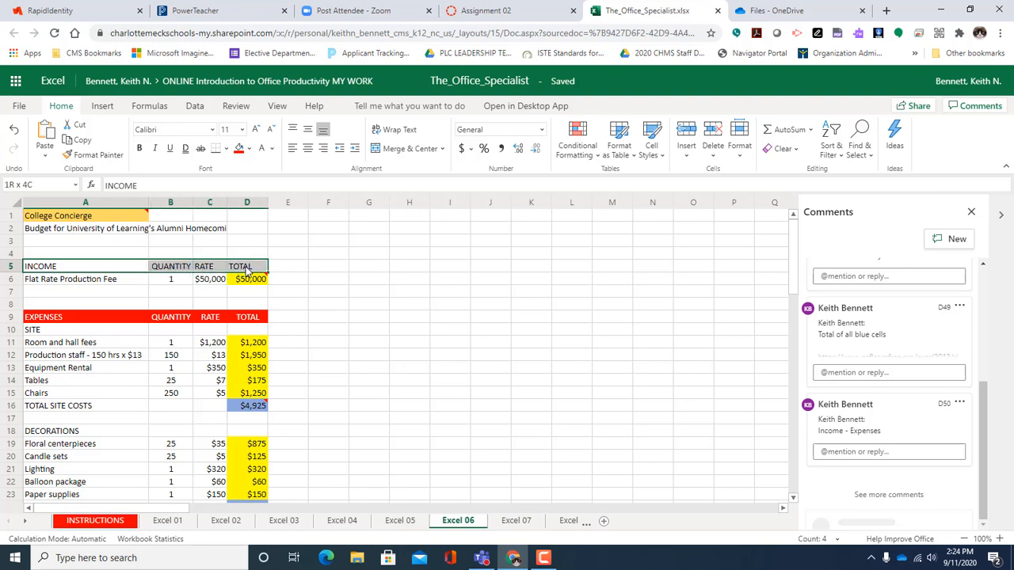
click(249, 153)
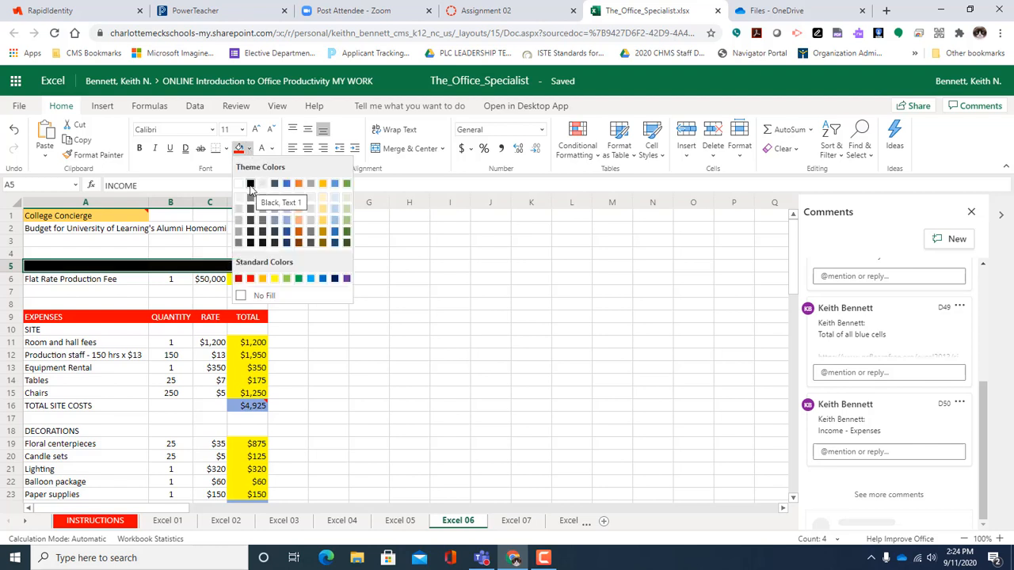
click(250, 184)
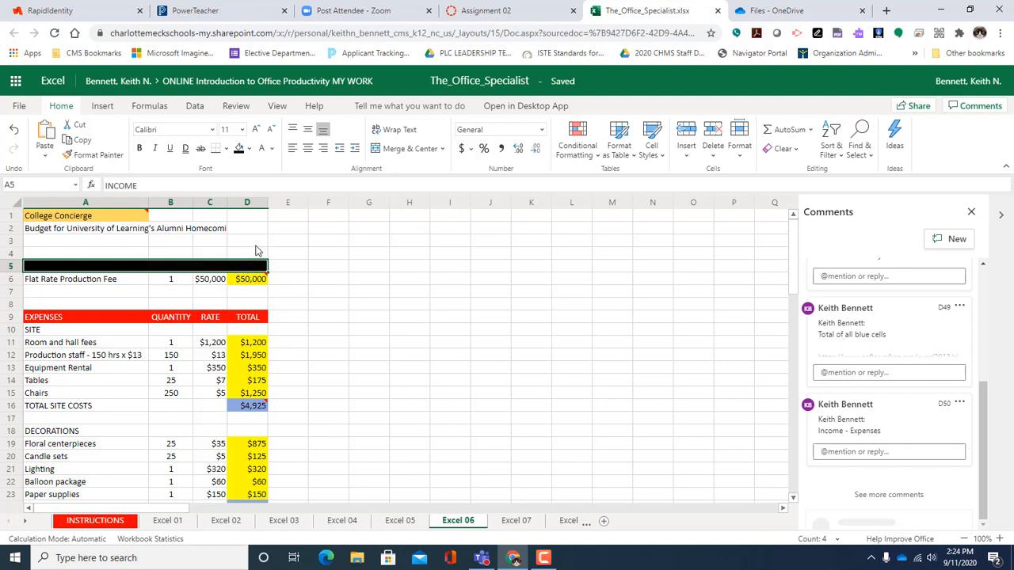
click(263, 152)
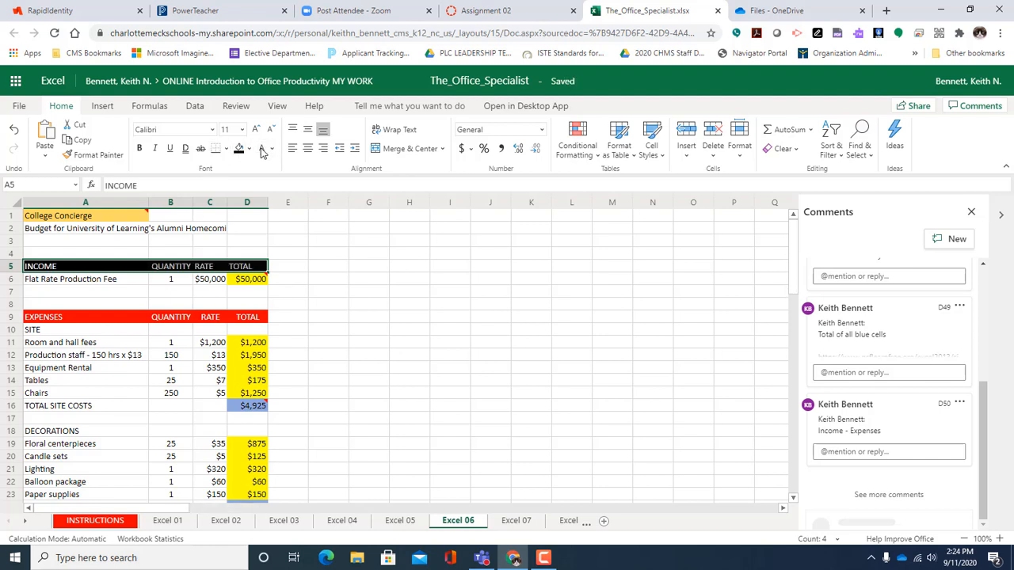
- Center the QUANTITY, RATE and TOTAL headings in the INCOME row, cells B5:D5
click(185, 268)
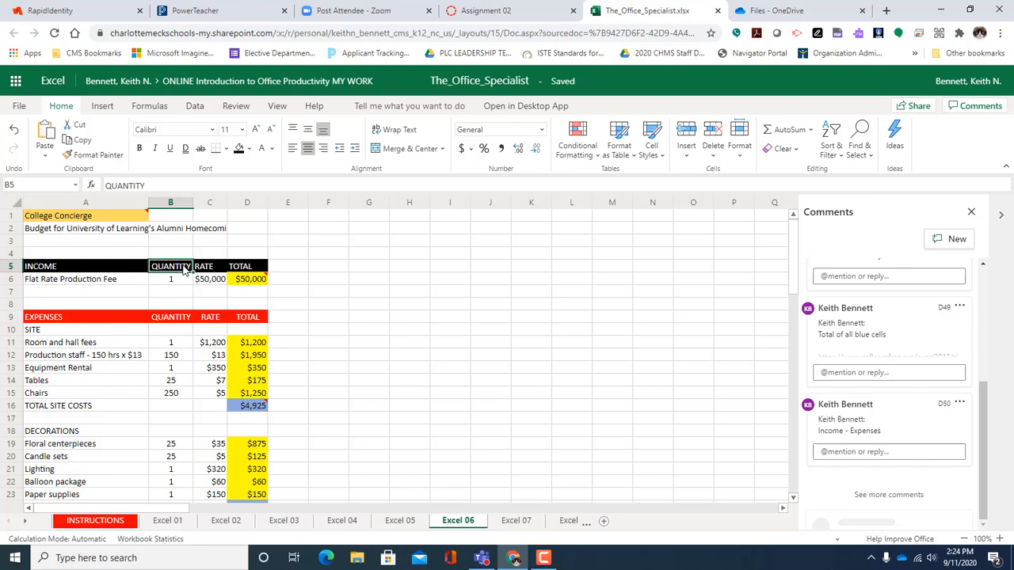
drag(185, 268, 241, 267)
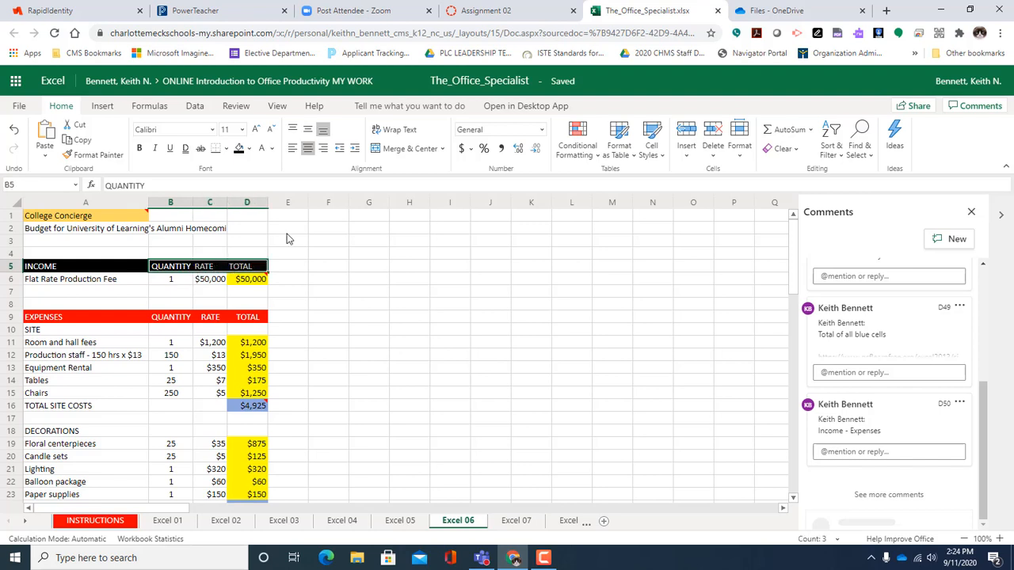
click(308, 150)
click(309, 151)
- Fill the SITE heading cell A10 with Green, Accent 6, Darker 25%
click(67, 332)
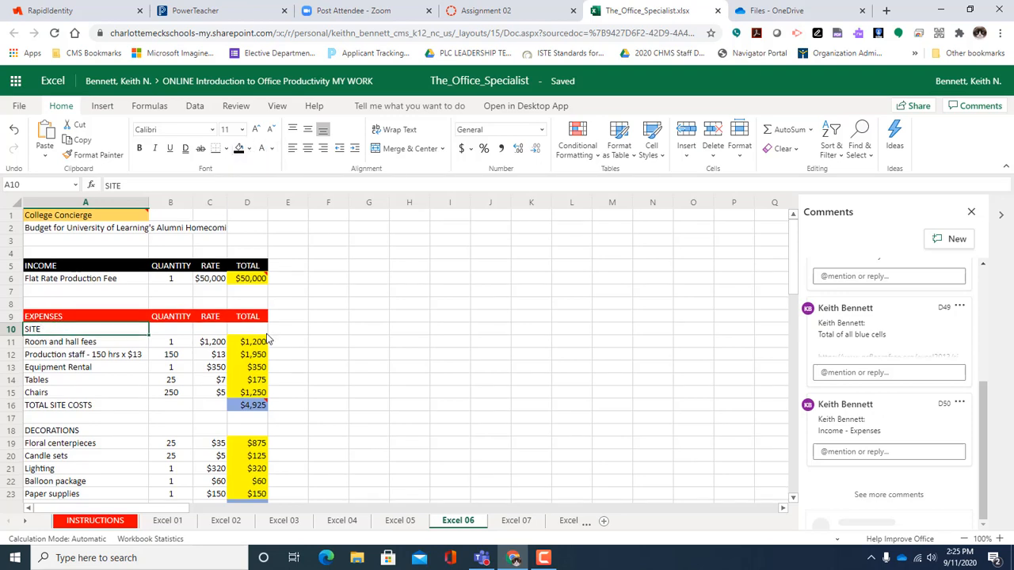
scroll(267, 339, down, 5)
scroll(267, 339, down, 6)
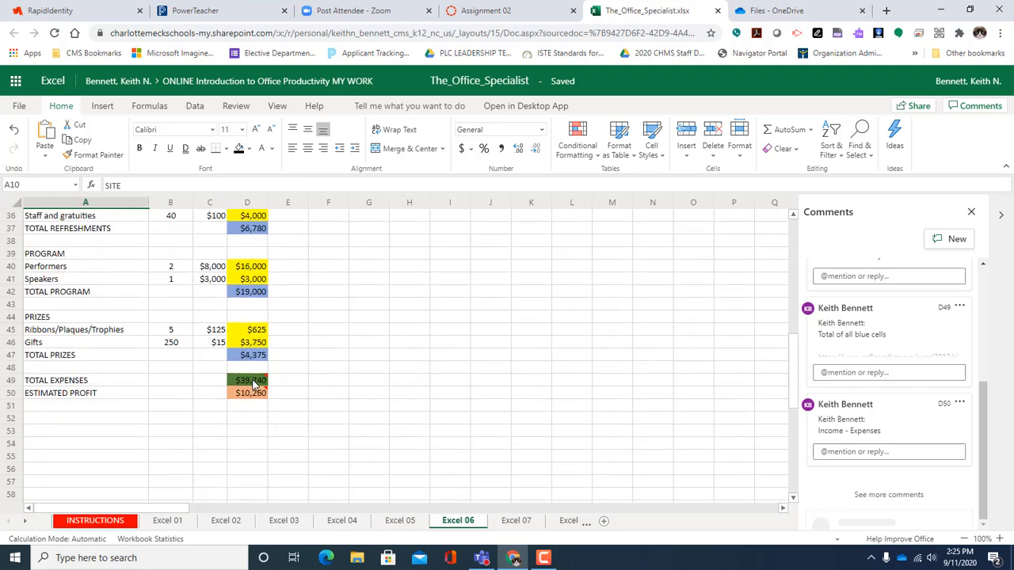
scroll(254, 384, up, 10)
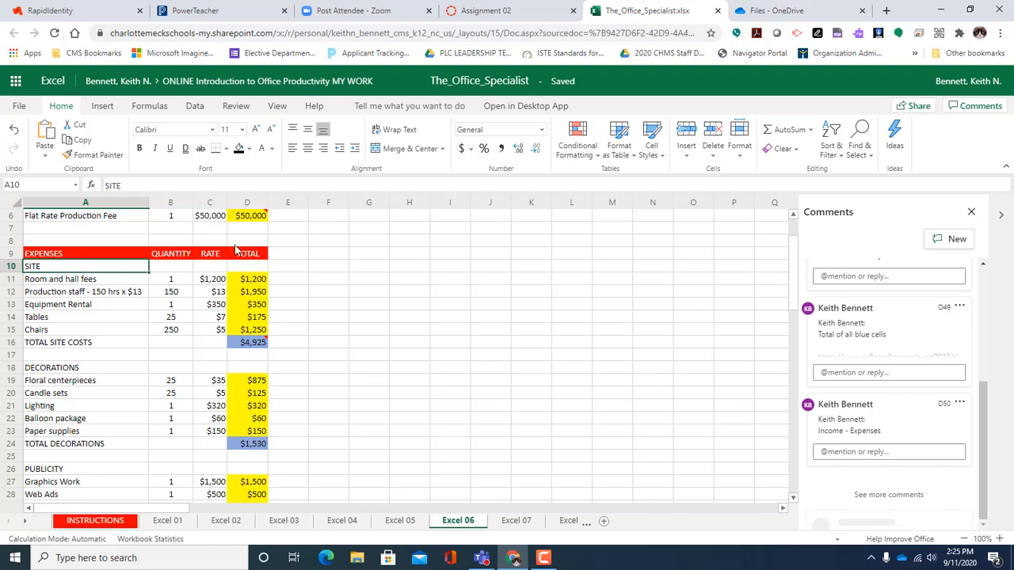
click(249, 149)
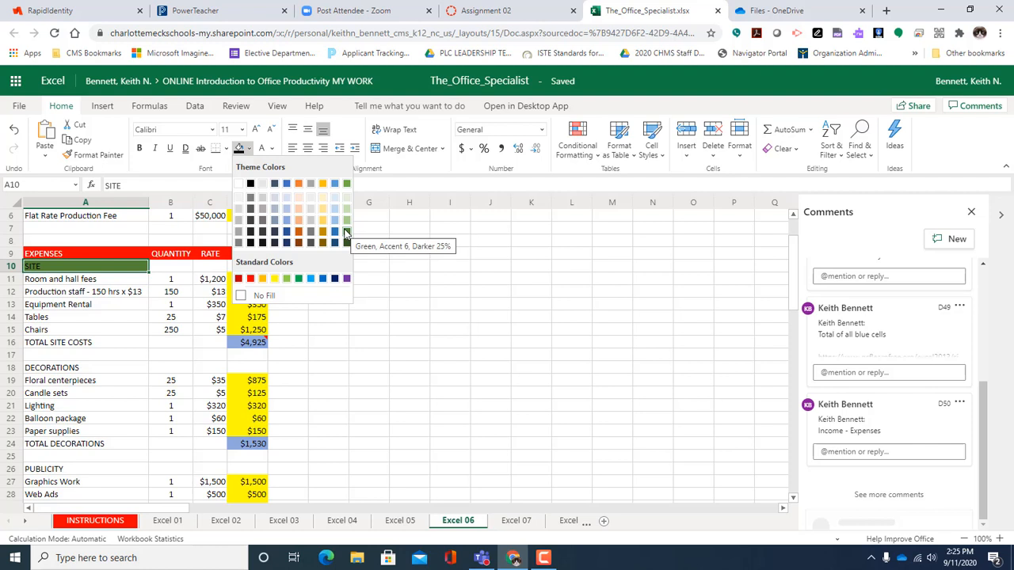
click(346, 232)
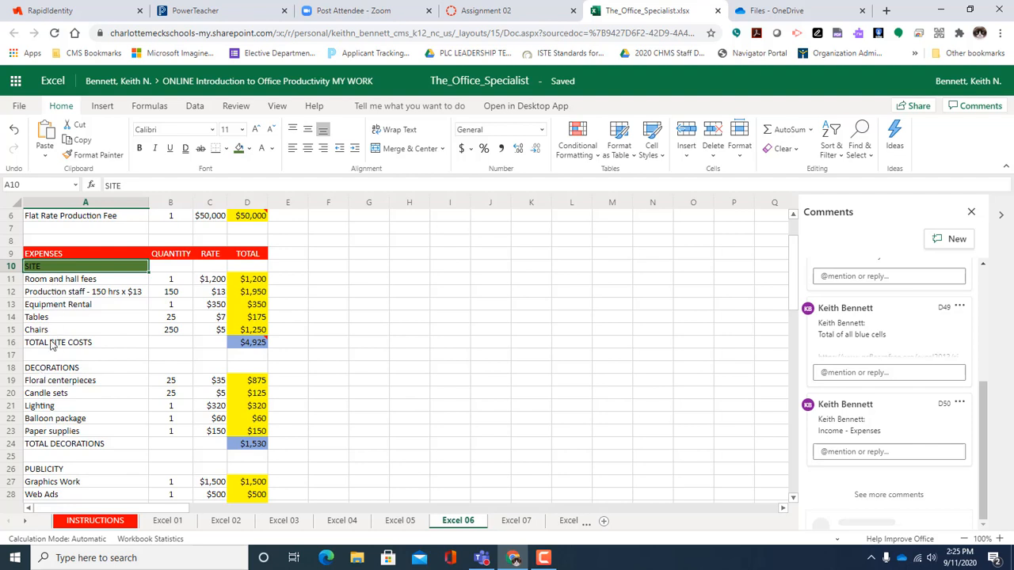
- Apply the same dark green fill to the DECORATIONS heading in A18 and the PUBLICITY heading in A26
click(51, 346)
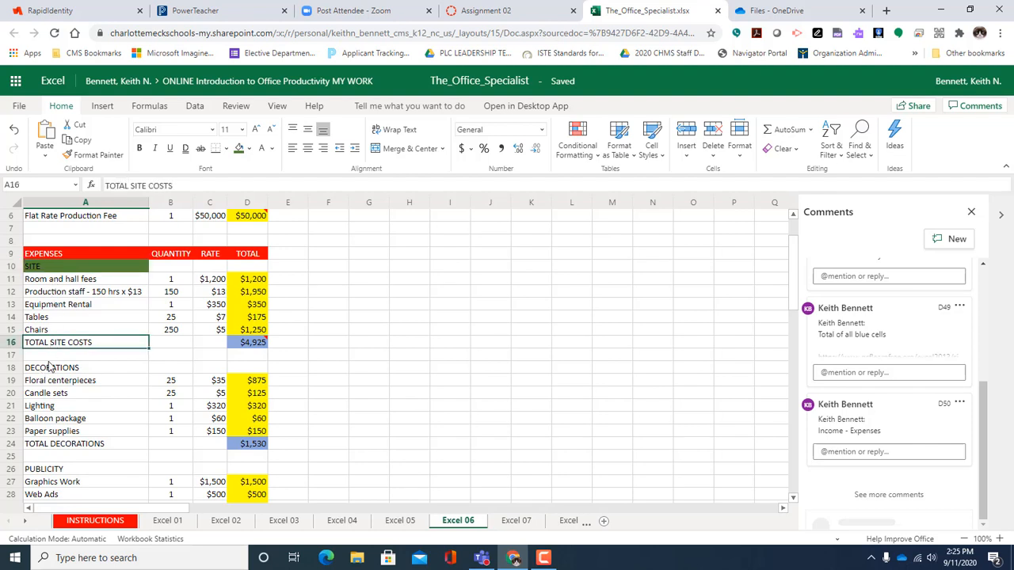
click(49, 367)
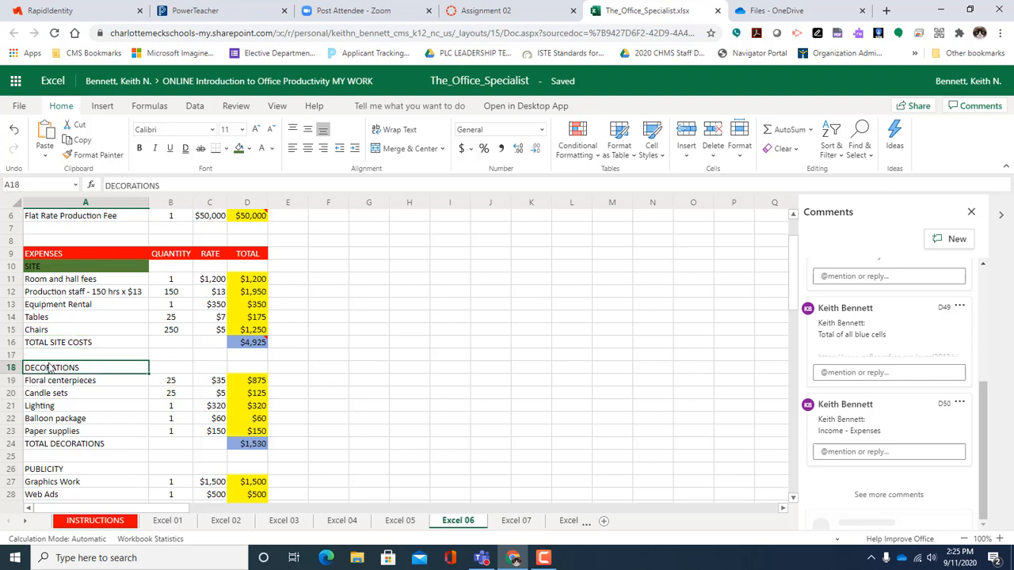
click(240, 148)
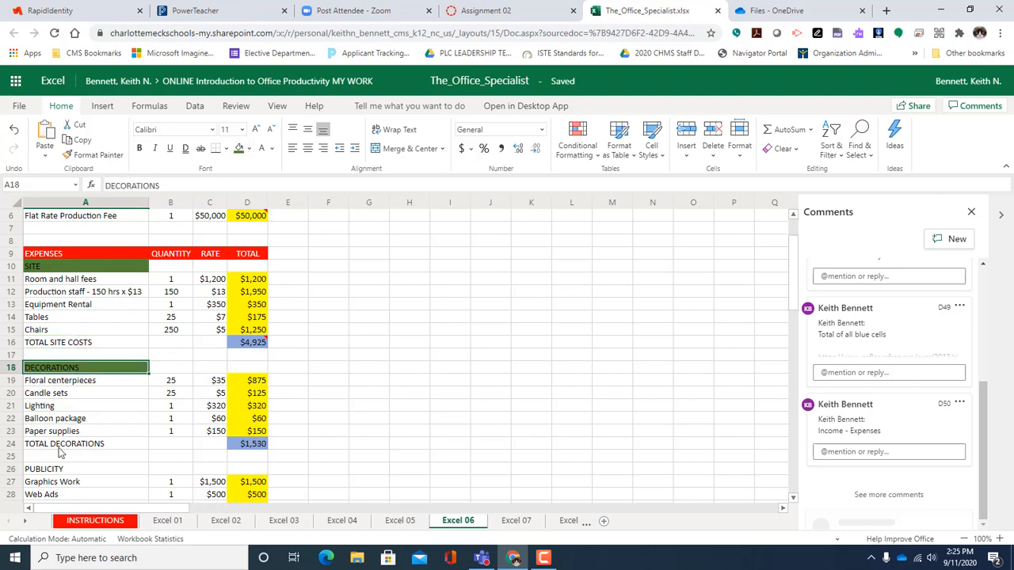
click(51, 469)
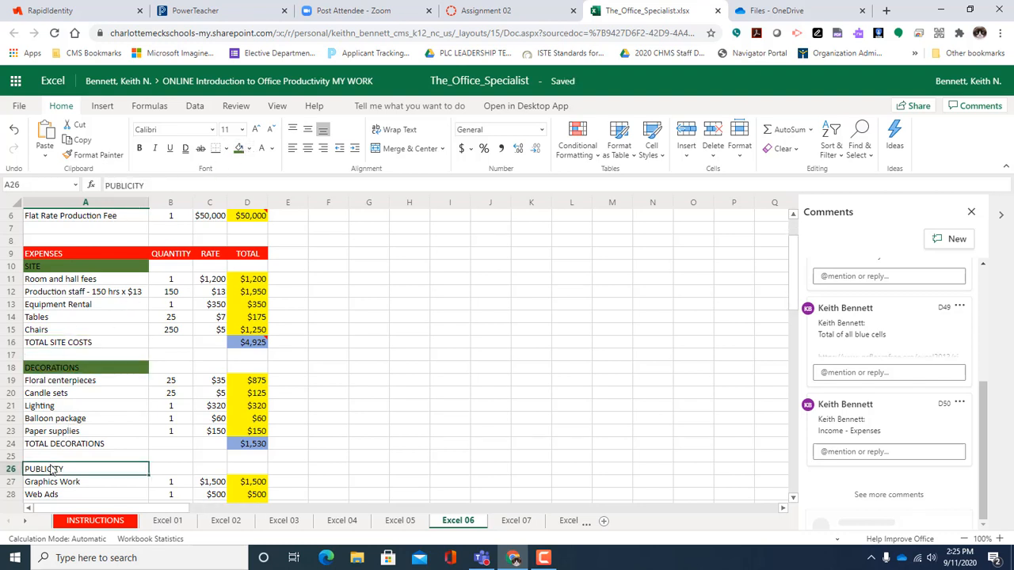
click(240, 149)
scroll(158, 277, down, 3)
click(57, 406)
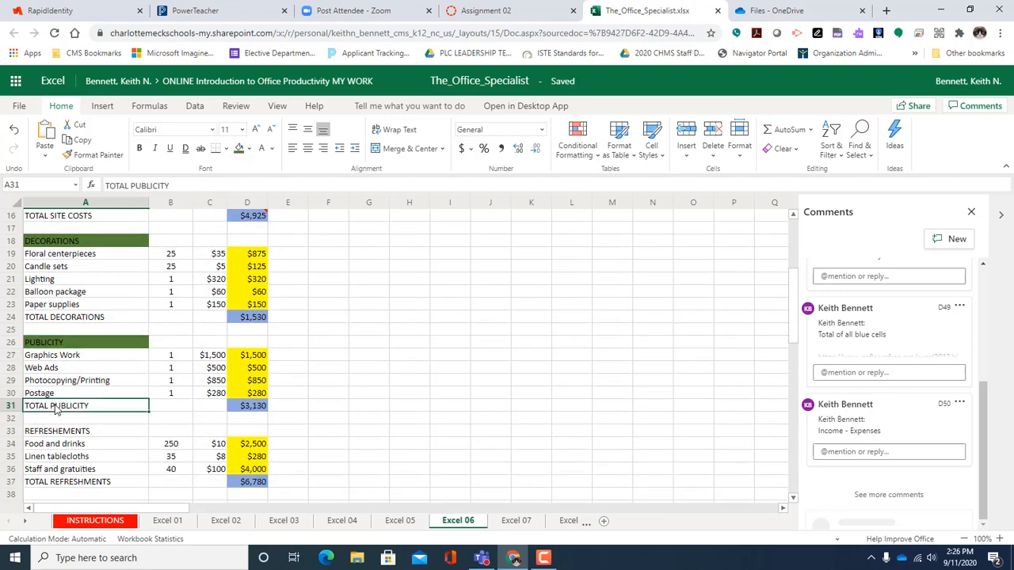
click(240, 148)
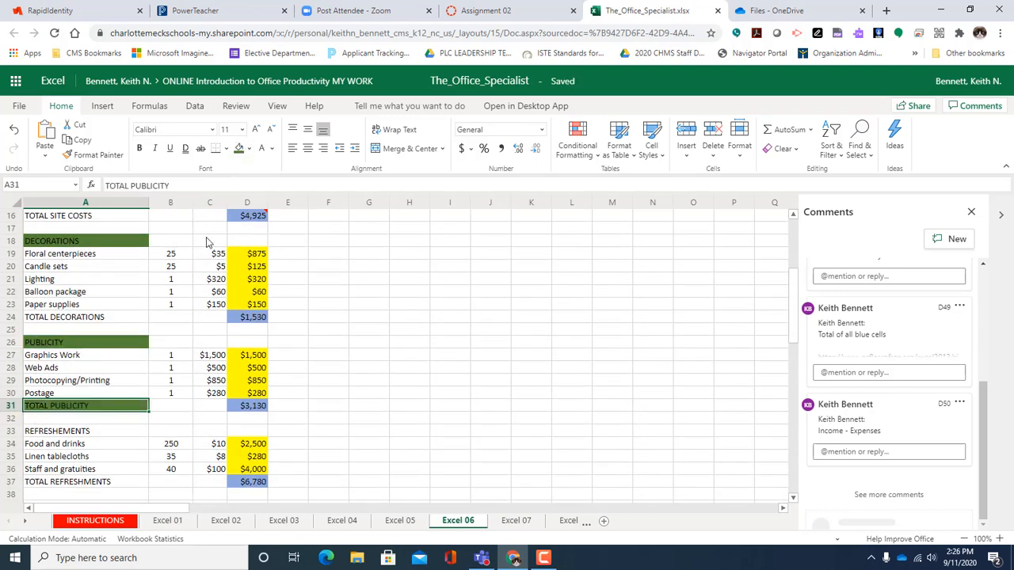
scroll(176, 296, down, 1)
scroll(175, 296, down, 2)
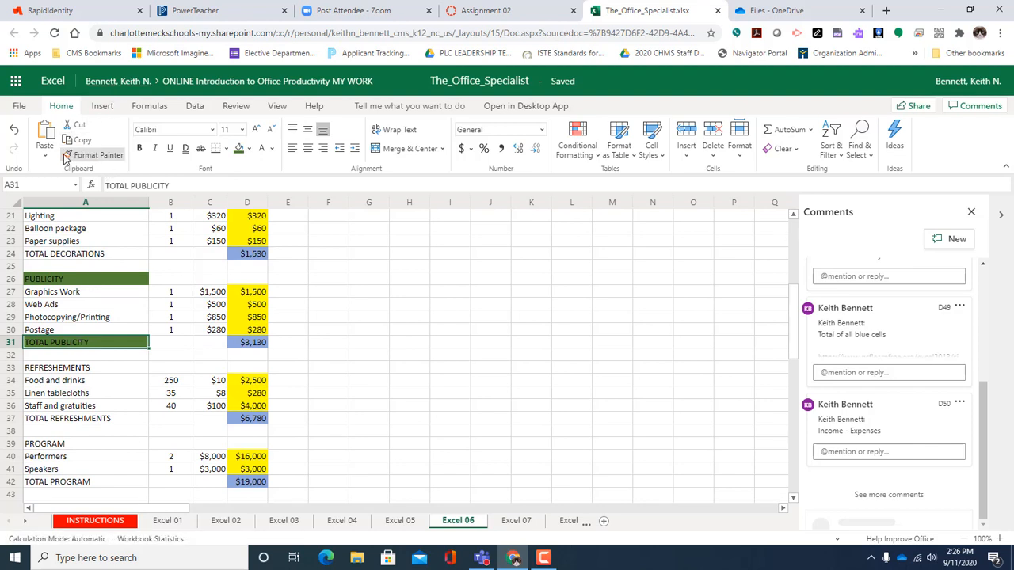
click(13, 131)
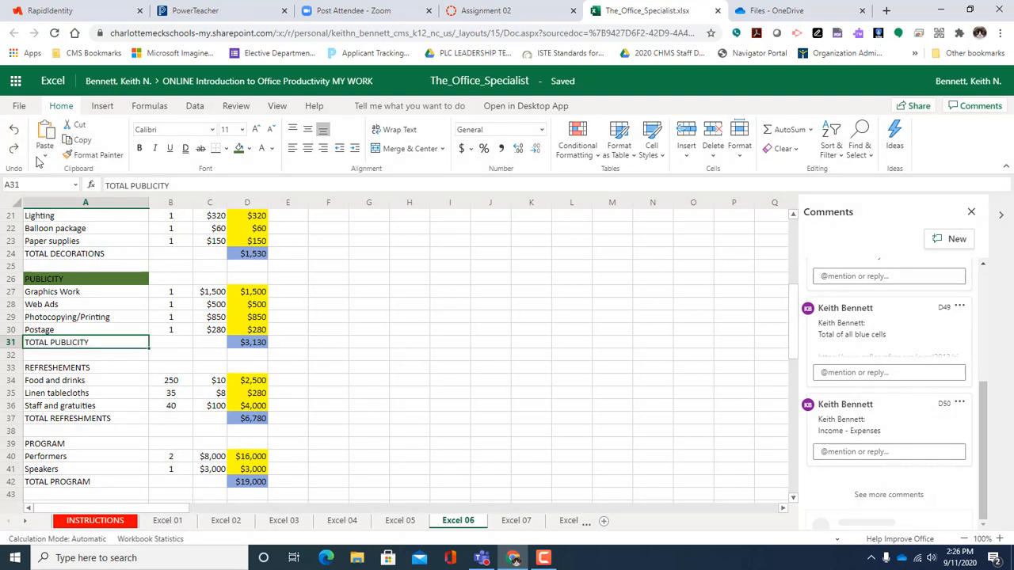
- Fill the REFRESHEMENTS, PROGRAM, PRIZES and TOTAL EXPENSES labels in A33, A39, A44 and A49 with the same dark green
click(94, 370)
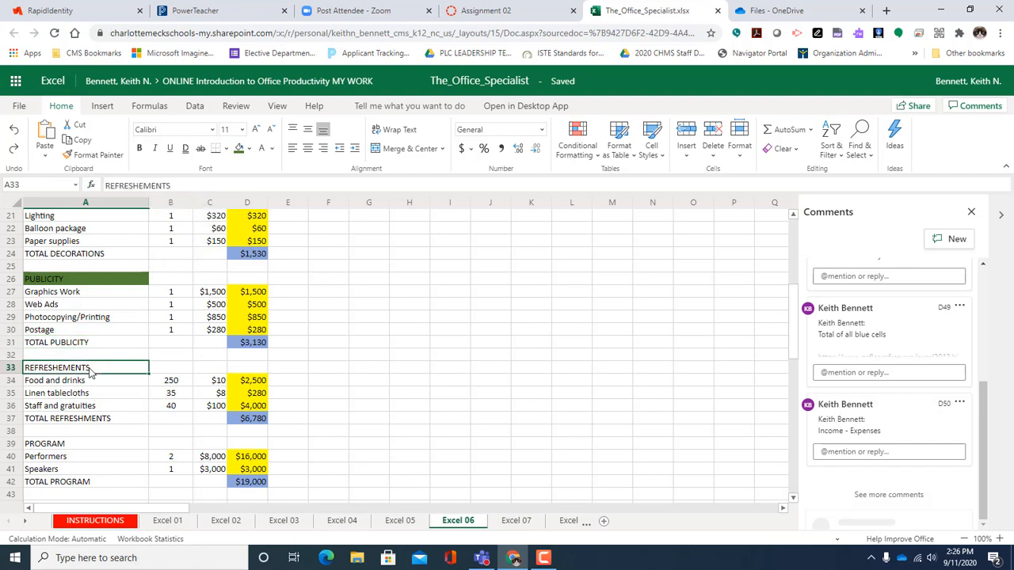
click(240, 150)
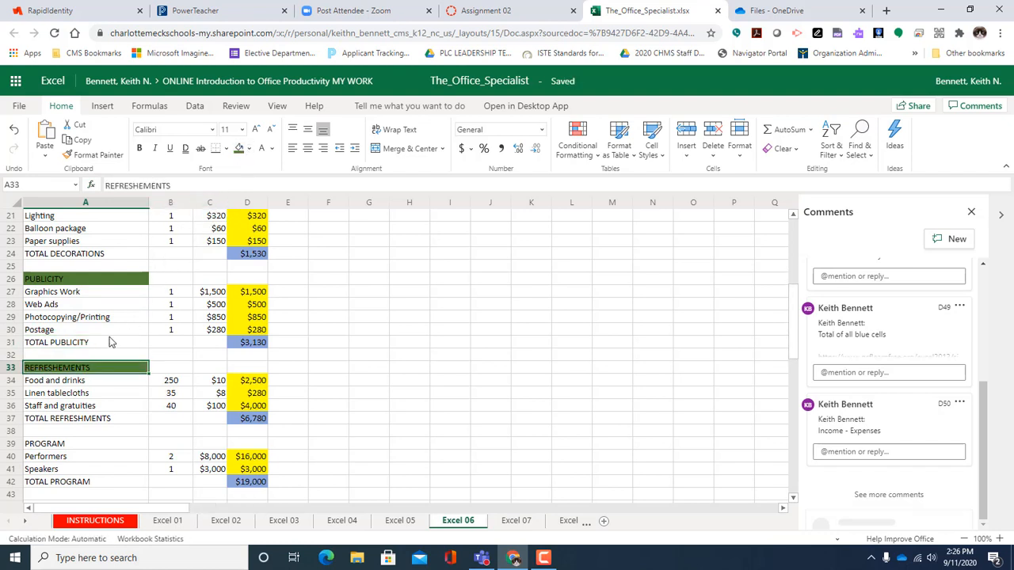
click(53, 447)
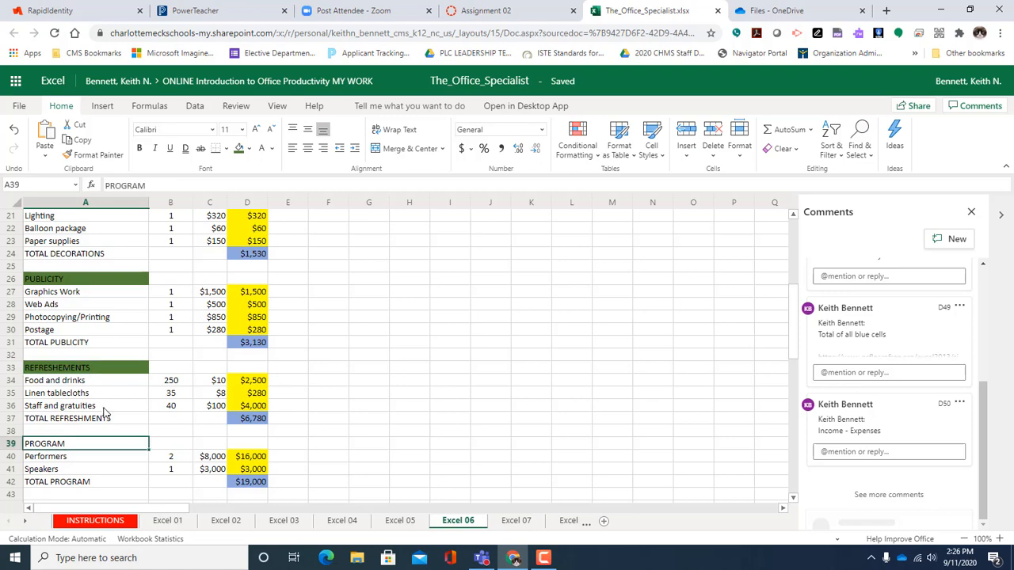
click(239, 149)
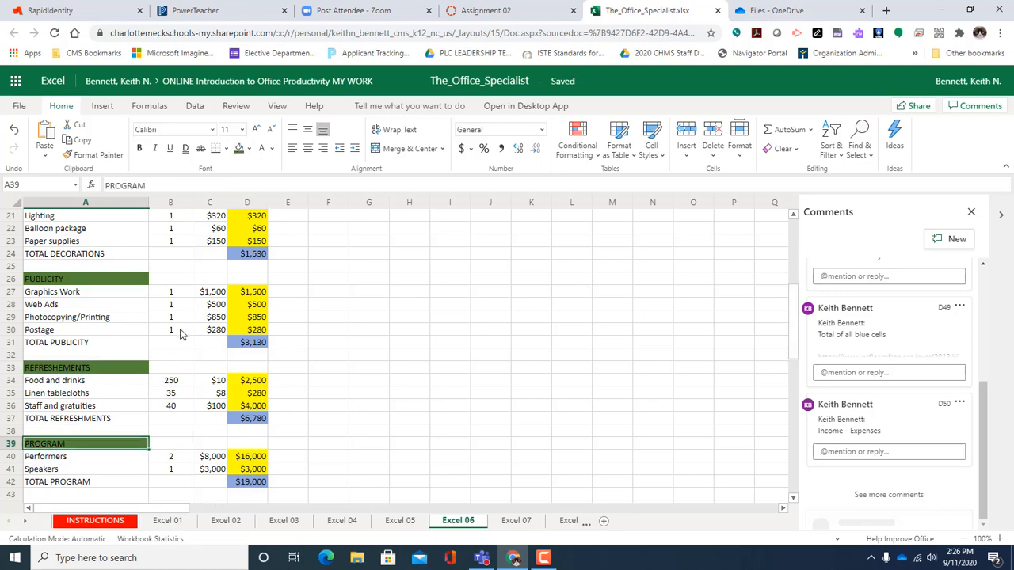
scroll(179, 335, down, 2)
scroll(171, 335, down, 2)
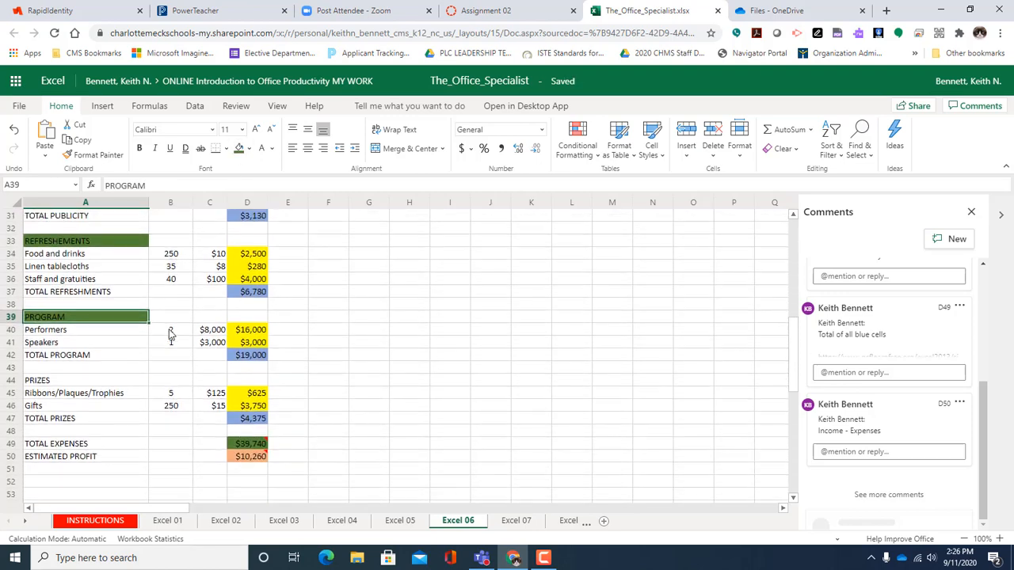
click(30, 381)
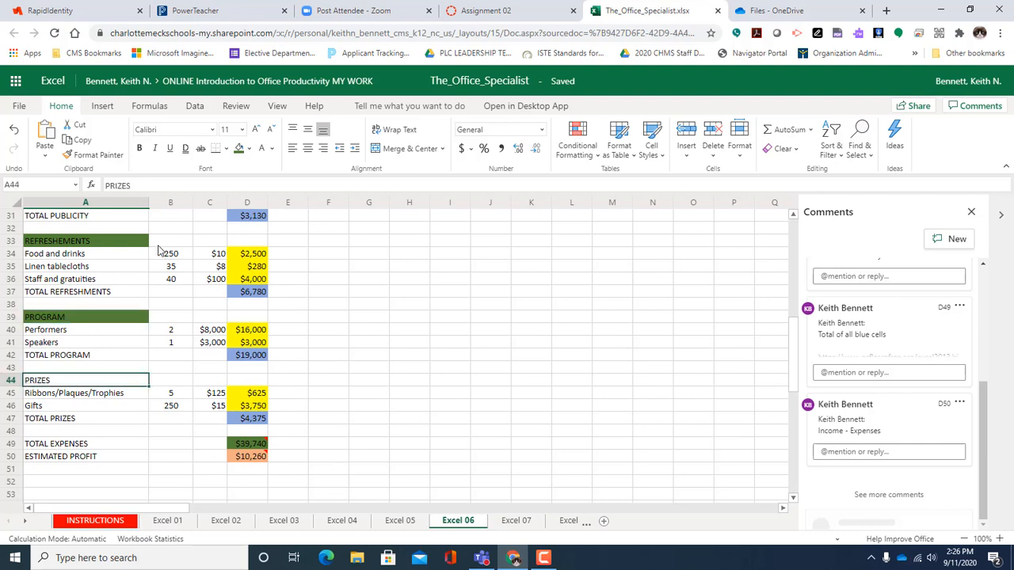
click(238, 149)
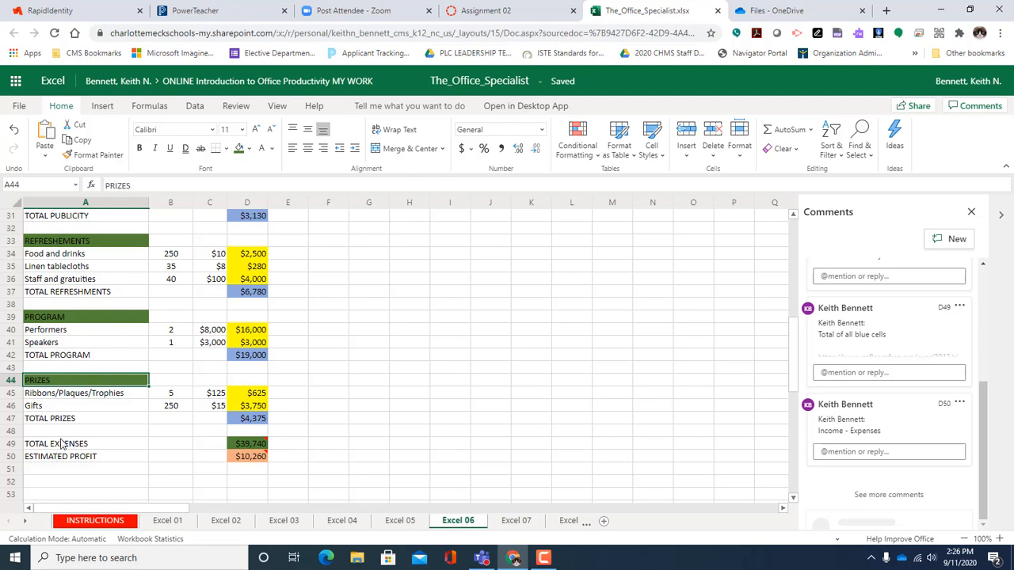
click(60, 446)
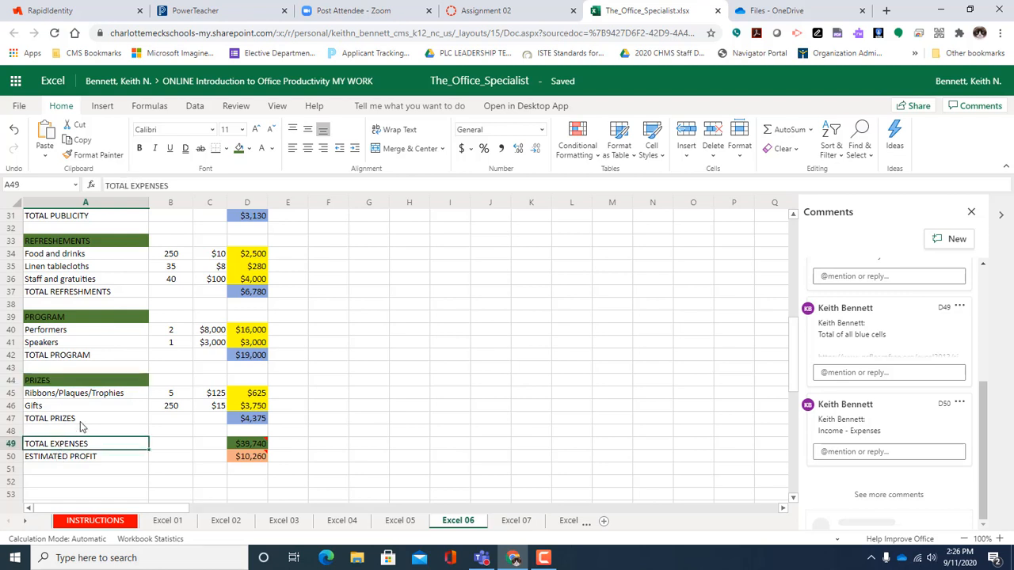
click(238, 149)
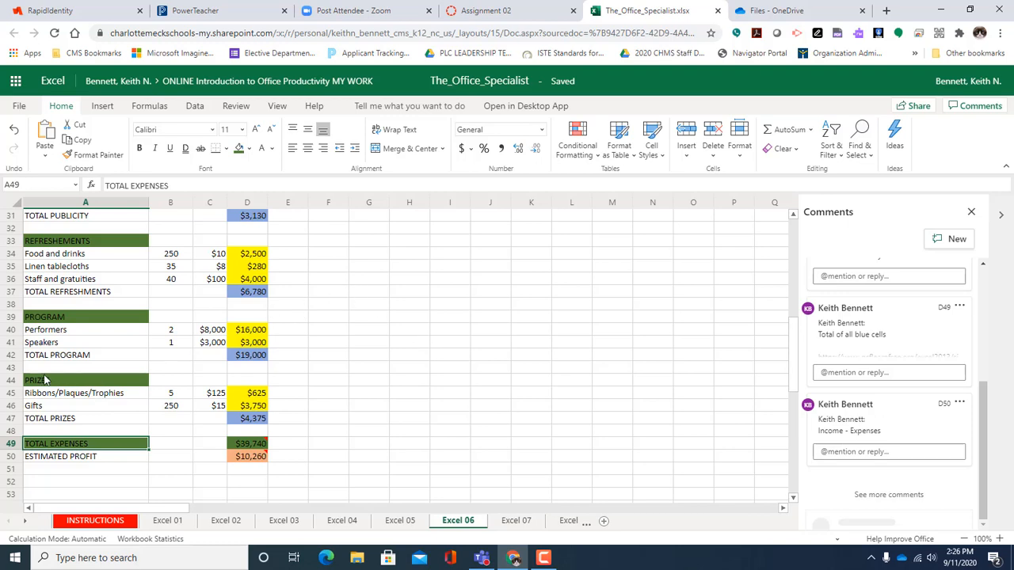
- Copy the orange format of the profit amount in D50 onto the ESTIMATED PROFIT label in A50 with Format Painter
scroll(198, 336, up, 8)
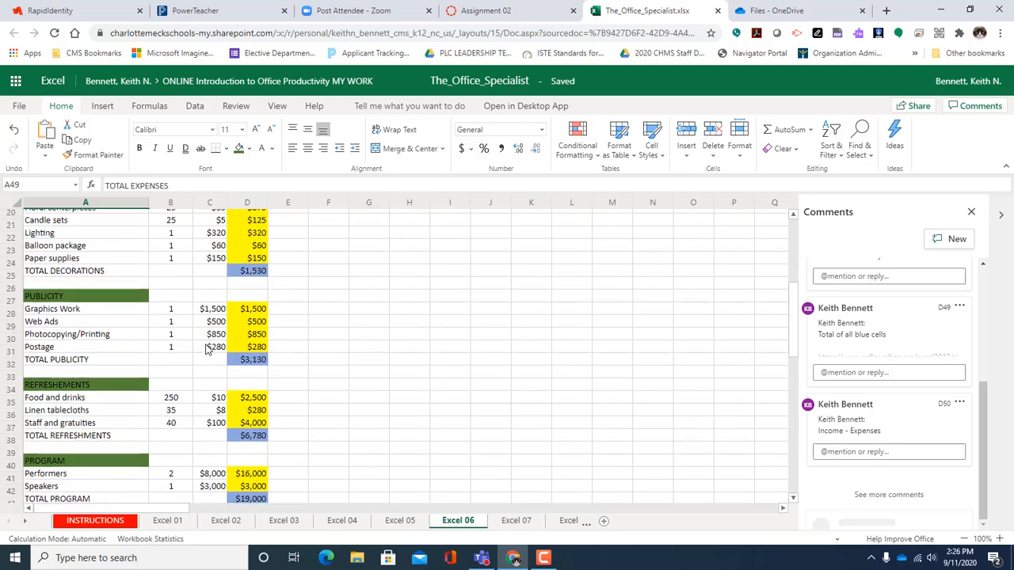
scroll(206, 349, down, 3)
scroll(205, 350, up, 5)
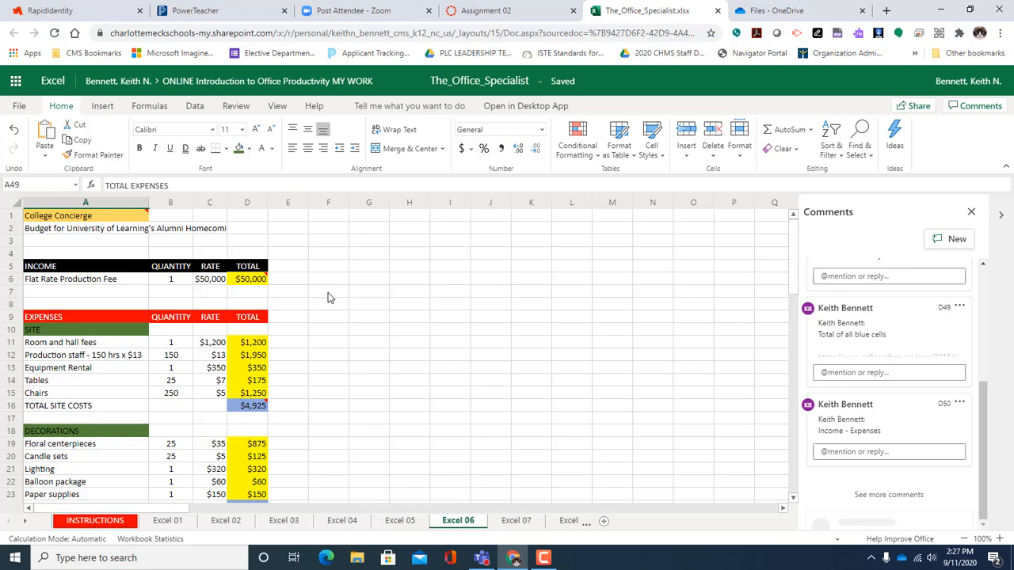
scroll(308, 301, down, 12)
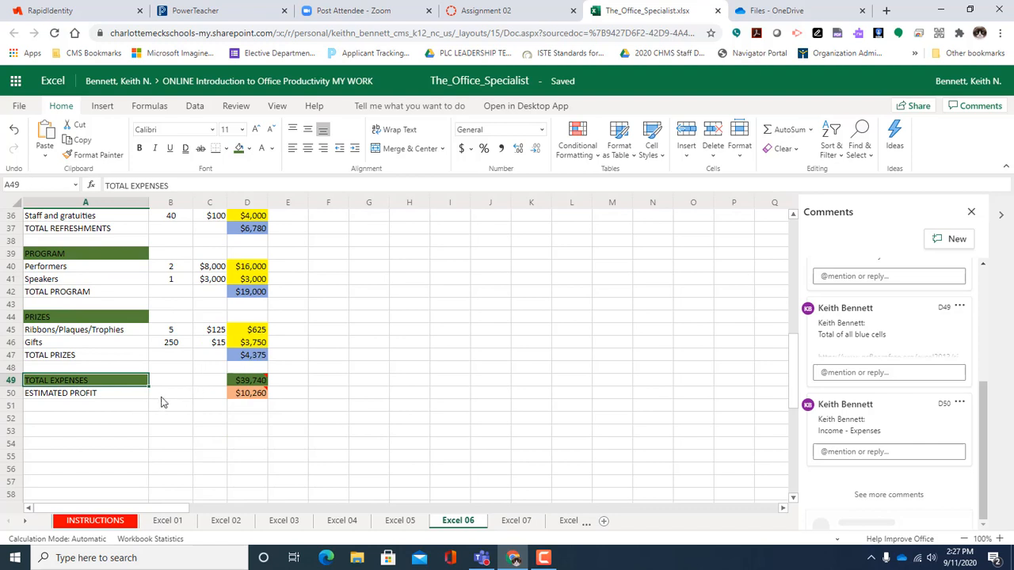
click(258, 397)
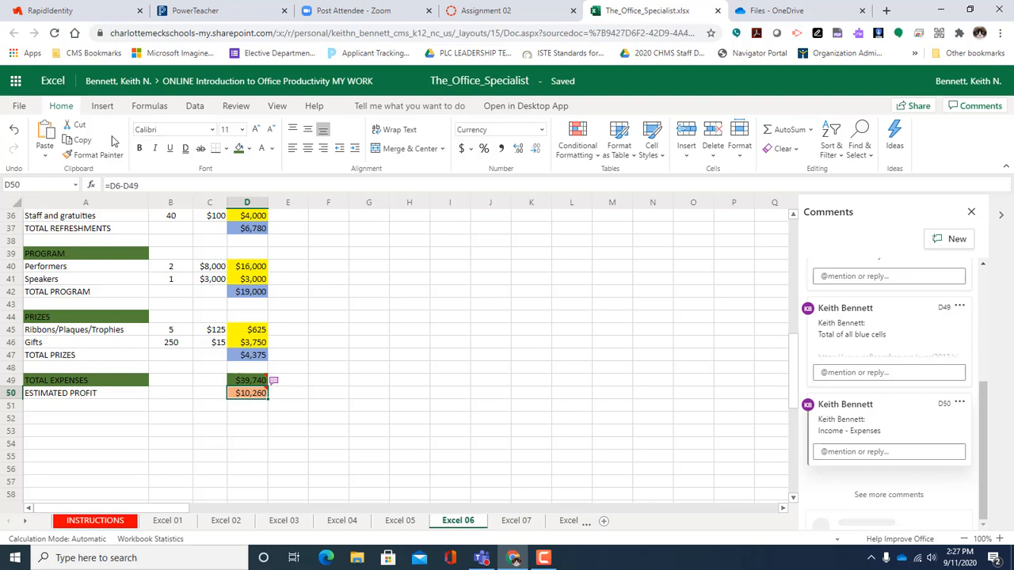
click(89, 157)
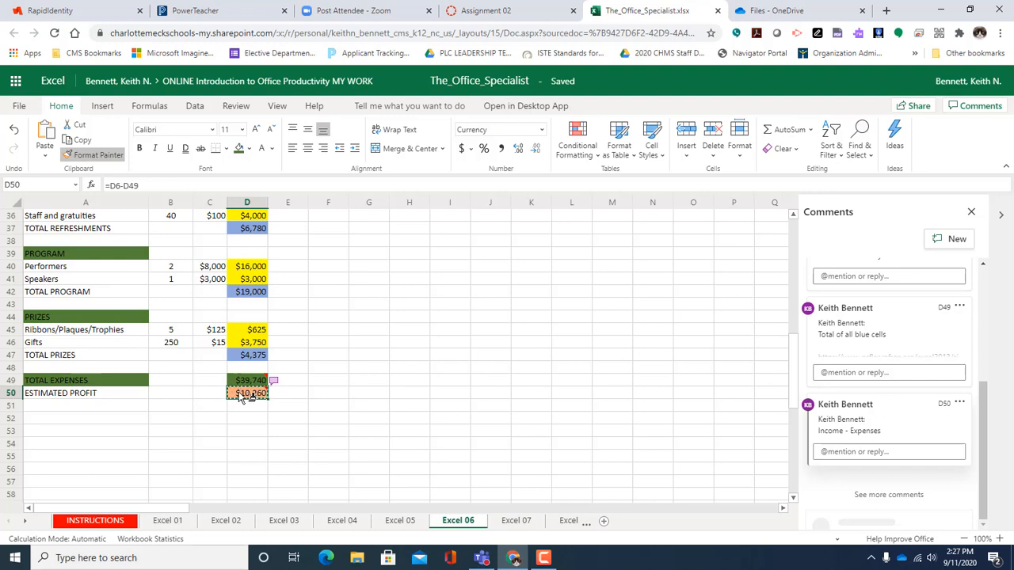
click(115, 396)
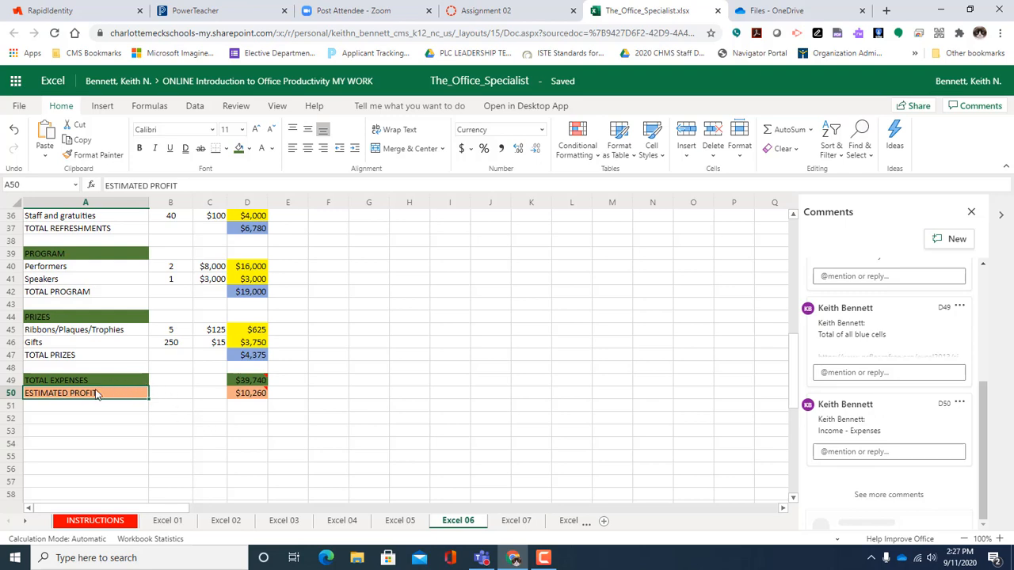
- Review the formatting of the whole budget, from the INCOME and EXPENSES headings down to the ESTIMATED PROFIT row
scroll(103, 389, up, 3)
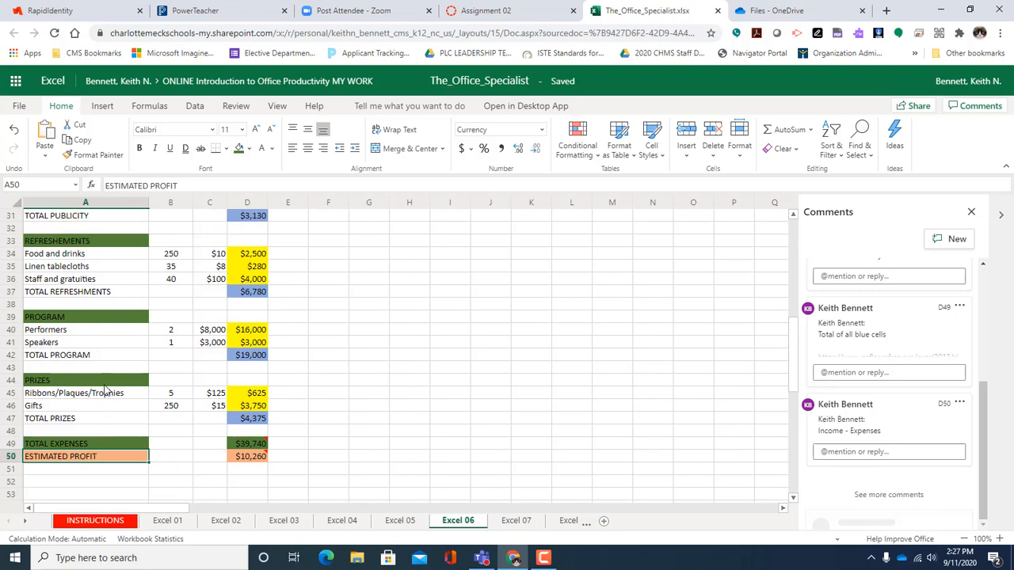
scroll(107, 390, up, 8)
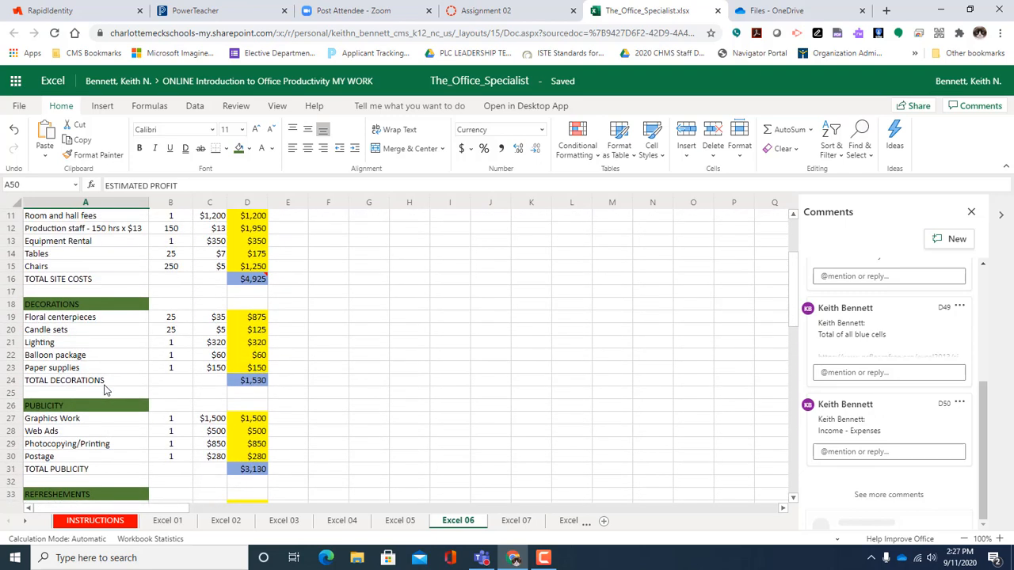
scroll(131, 373, down, 4)
scroll(132, 372, up, 4)
scroll(131, 372, down, 2)
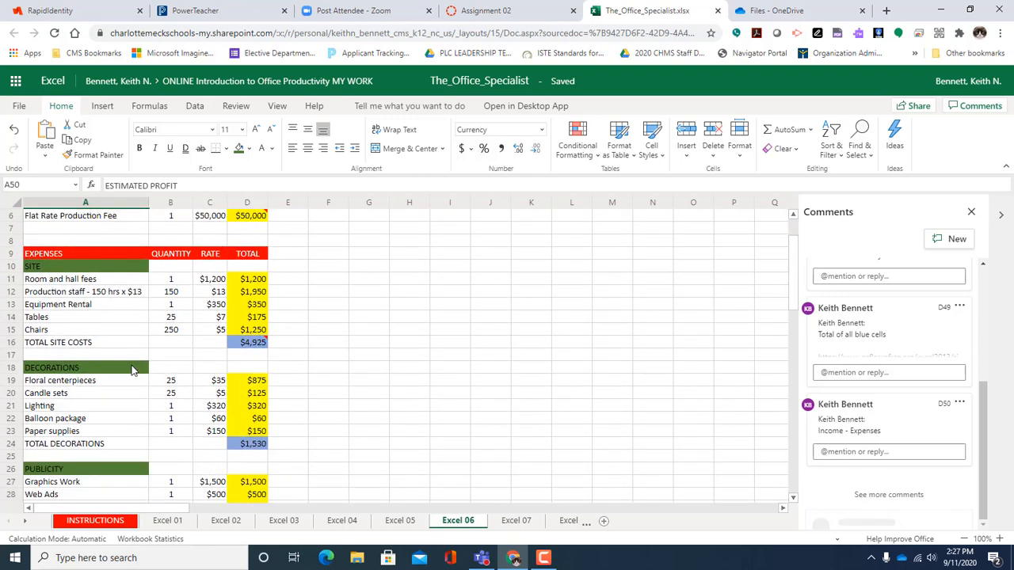
scroll(132, 372, up, 2)
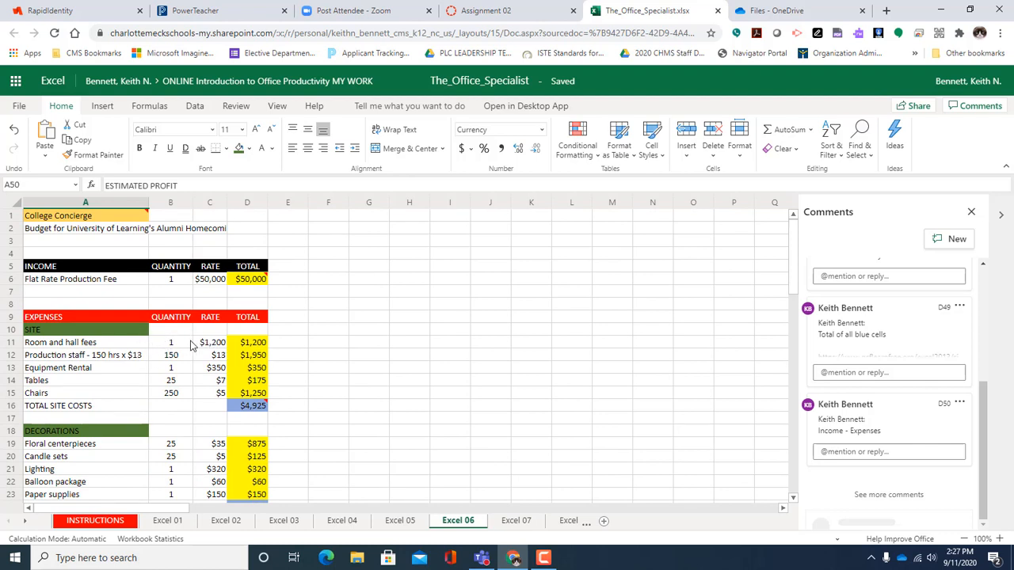
scroll(222, 357, down, 5)
scroll(223, 358, down, 10)
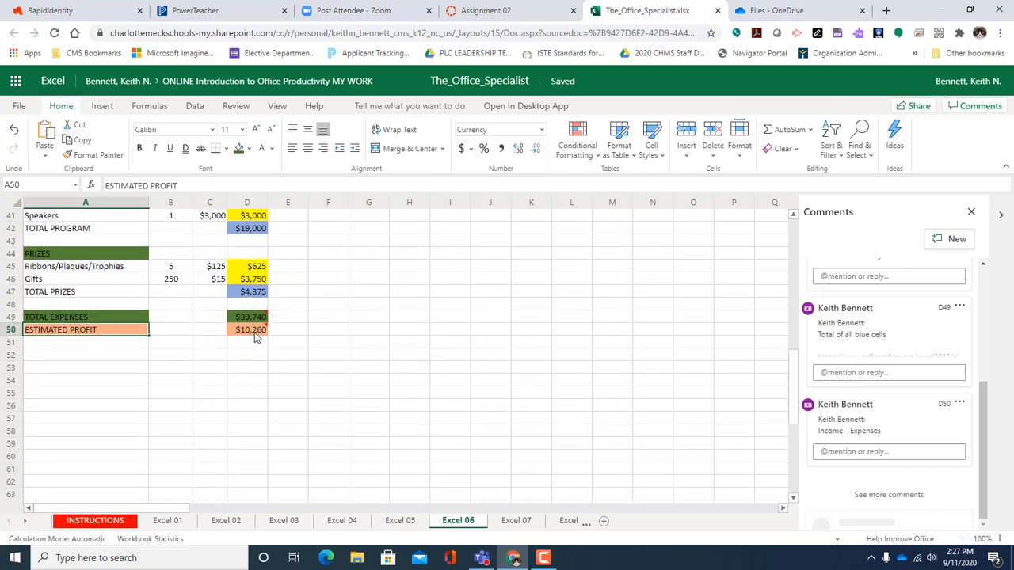
- Set the Production staff quantity in B12 to 160
scroll(255, 337, up, 15)
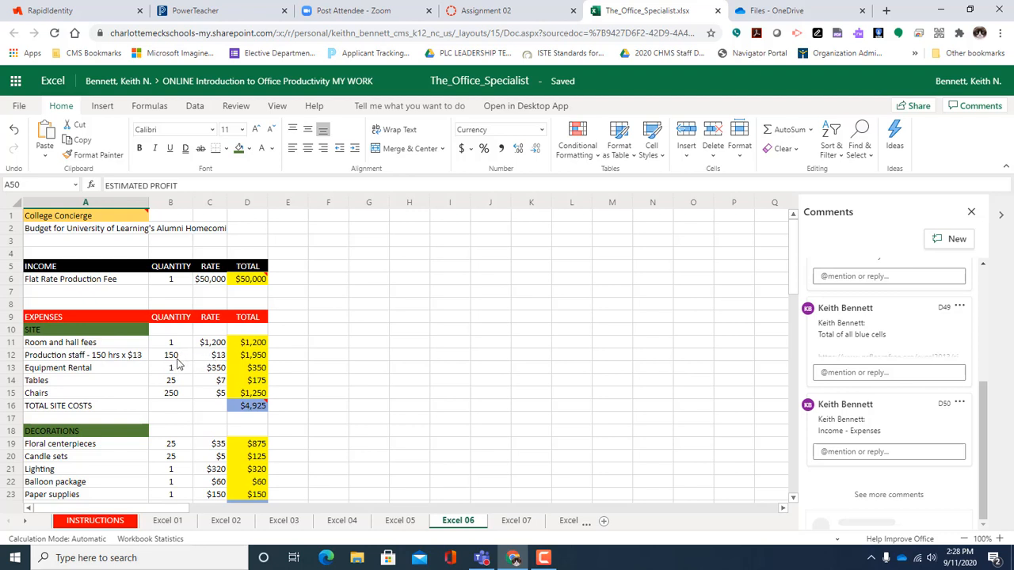
click(176, 358)
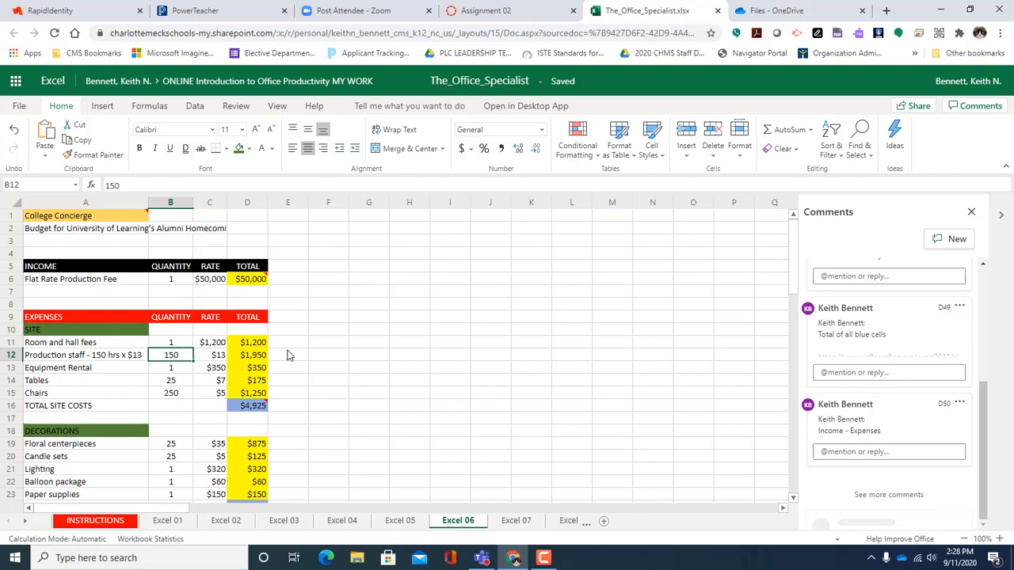
text(16)
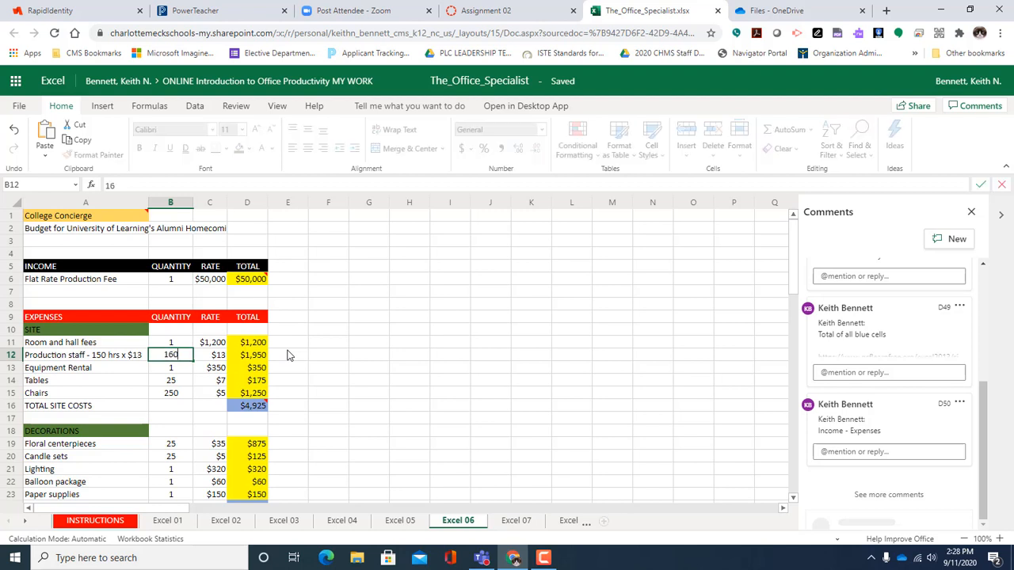
text(0)
key(Return)
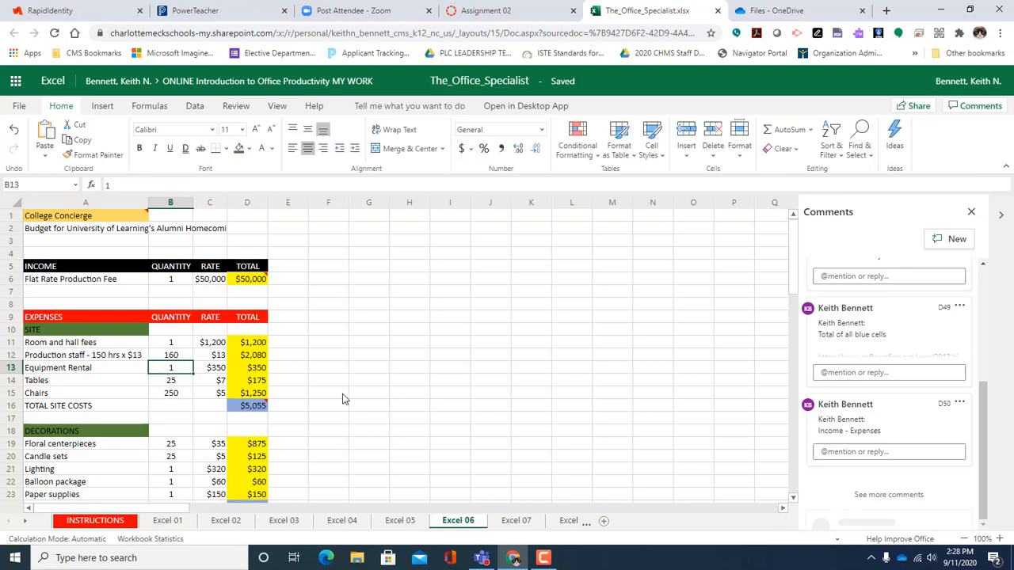
- Check the total expenses and estimated profit in D49 and D50, and undo the Production staff quantity change
scroll(267, 386, down, 9)
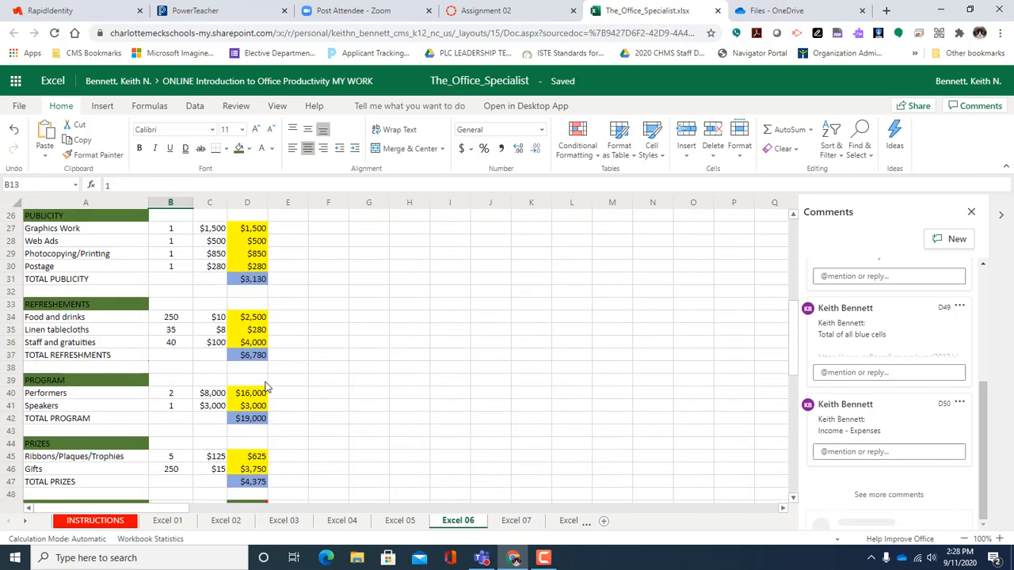
scroll(267, 386, down, 3)
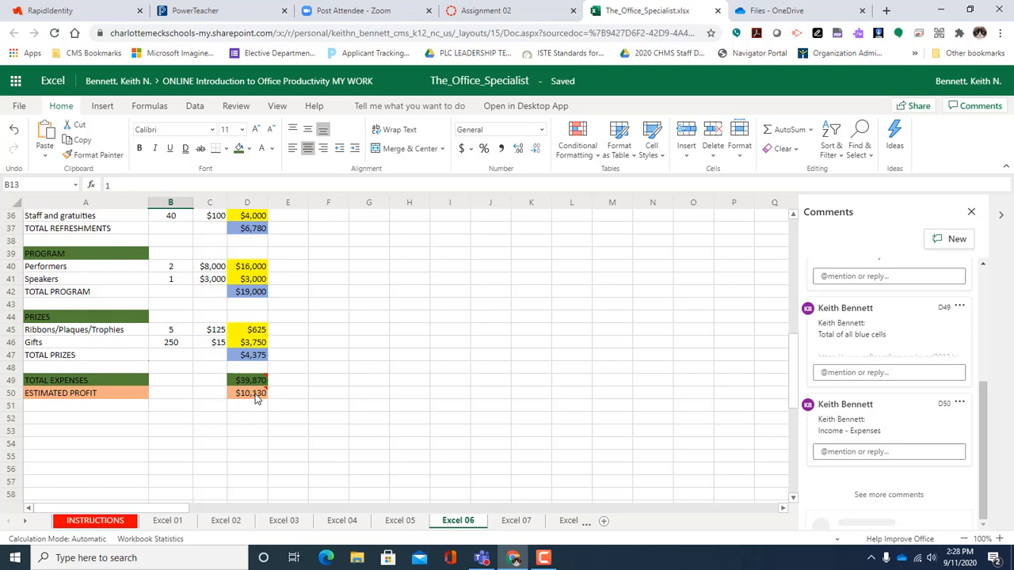
scroll(257, 396, up, 12)
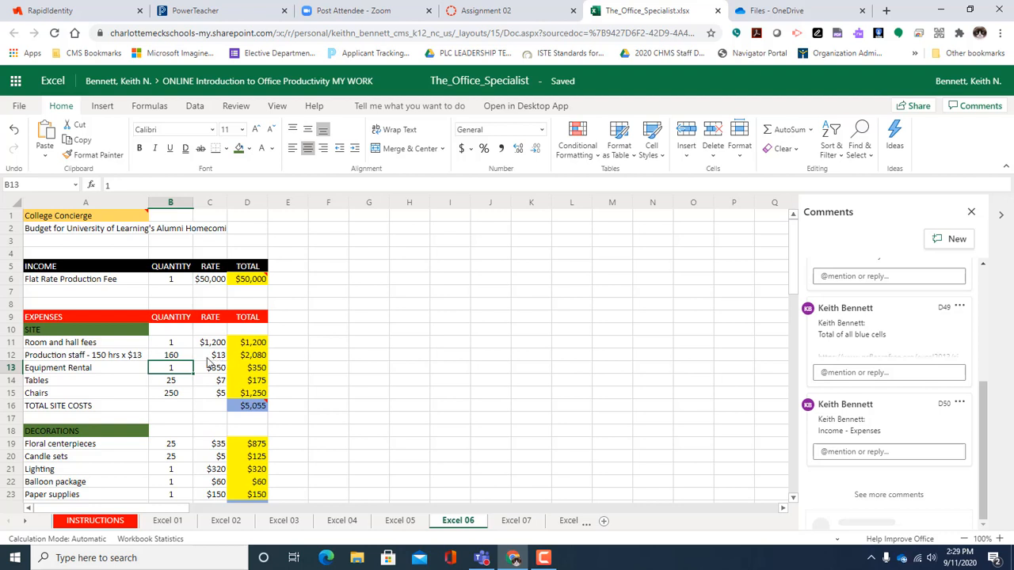
click(14, 131)
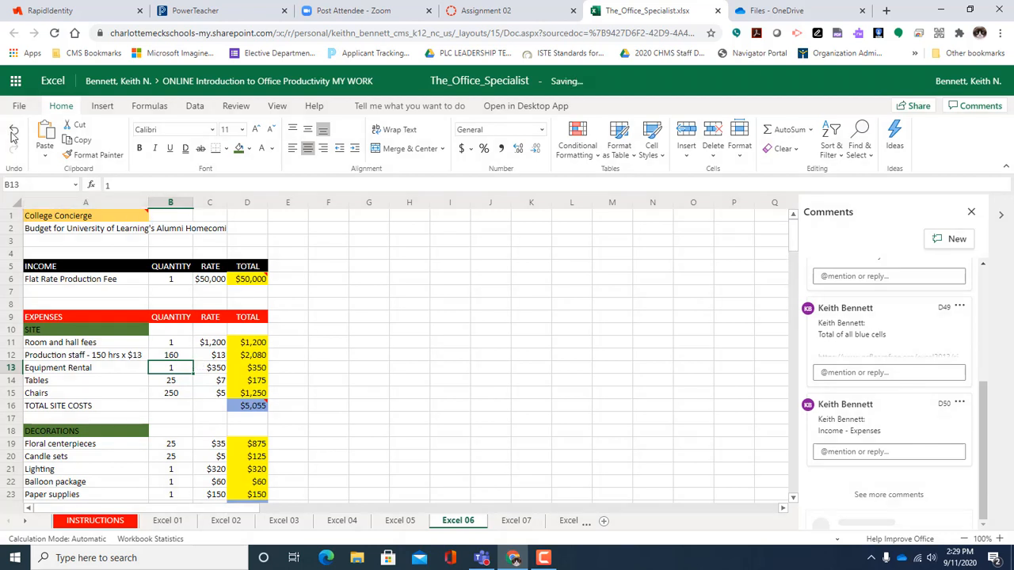
- Set the Flat Rate Production Fee rate in C6 to 60000
click(206, 283)
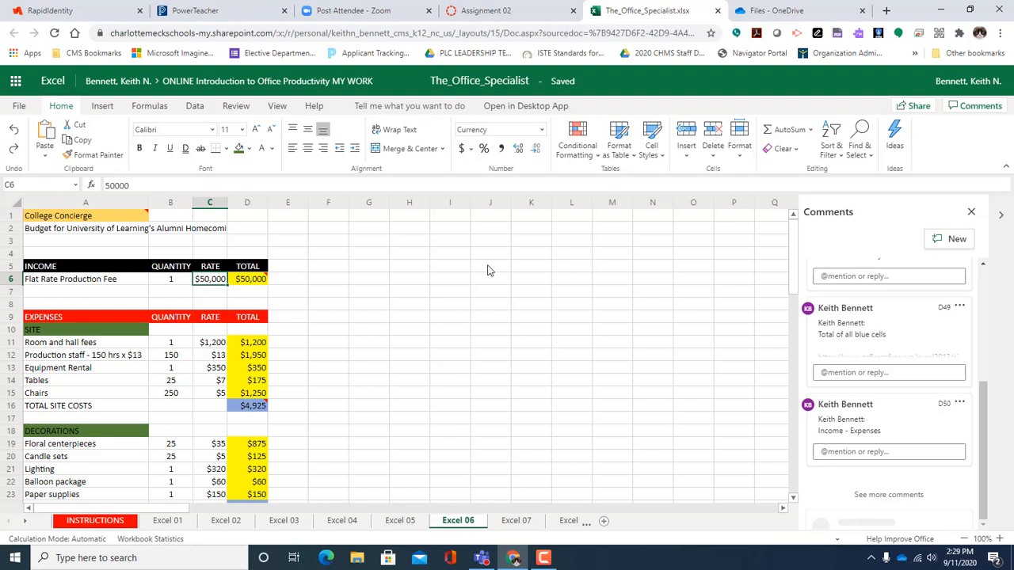
text(60)
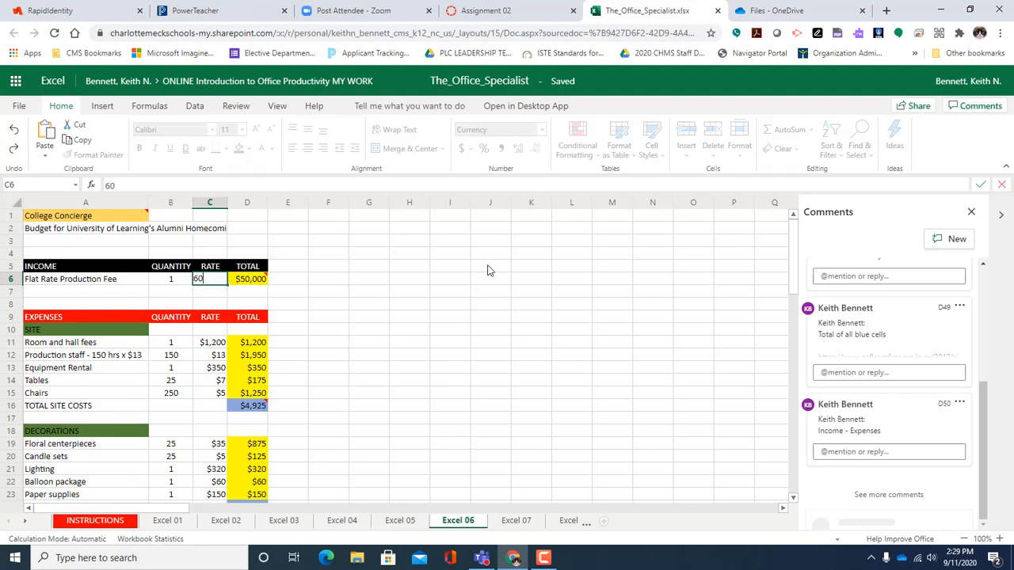
text(000)
key(Return)
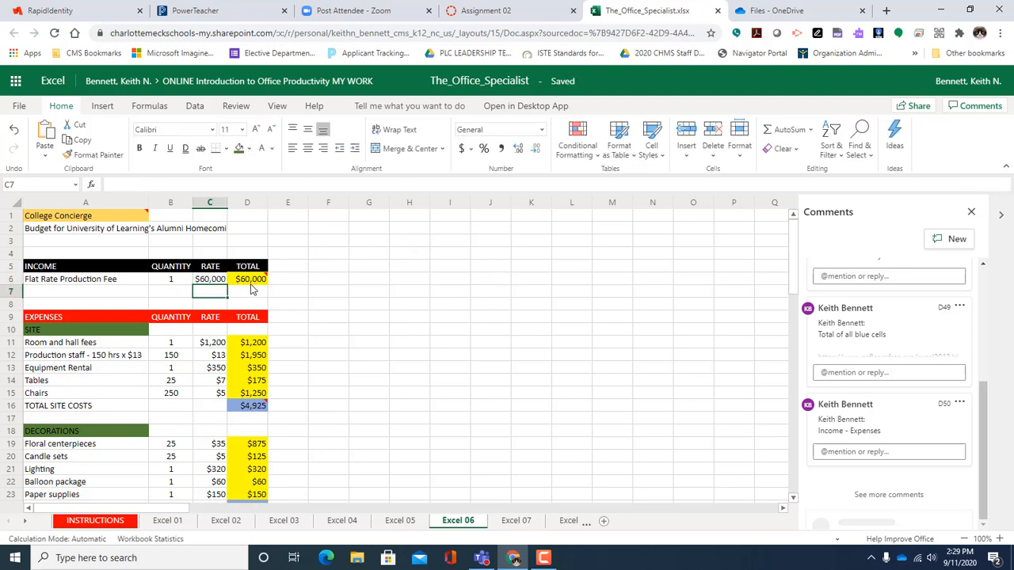
- Examine the estimated profit formula in D50 and compare the income, category totals and total expenses that feed it
scroll(251, 290, down, 15)
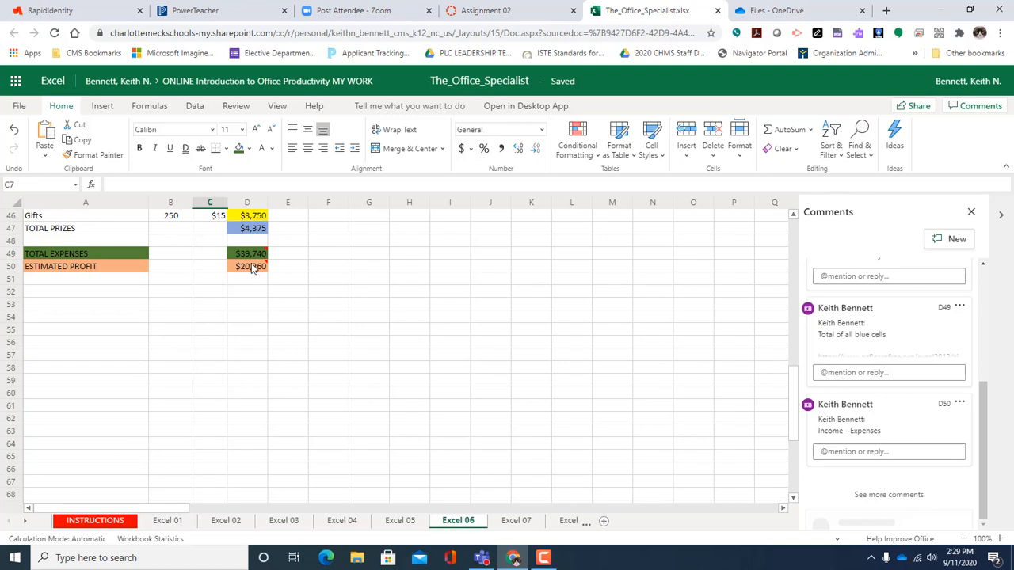
scroll(254, 273, up, 3)
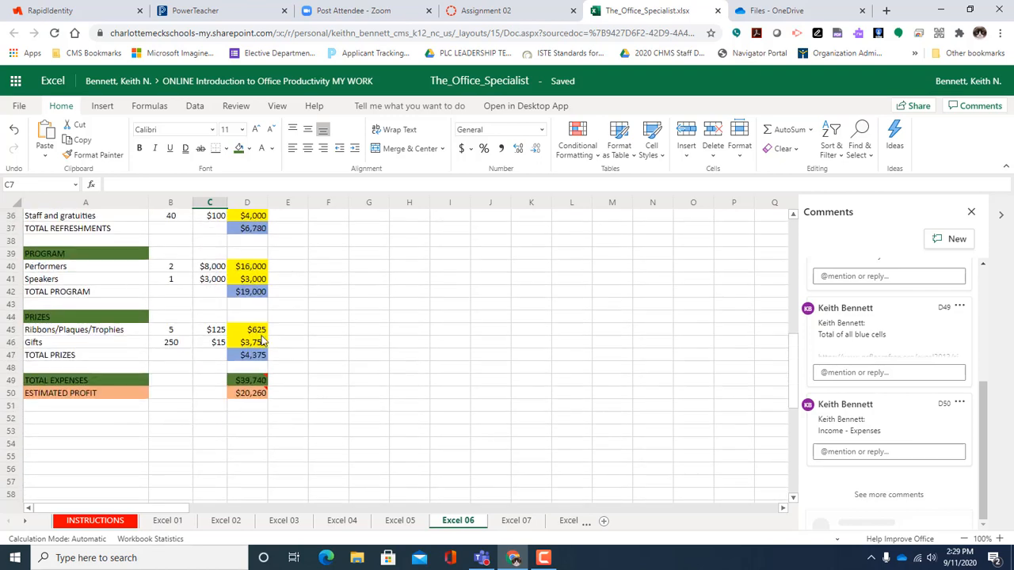
click(242, 394)
scroll(262, 336, up, 3)
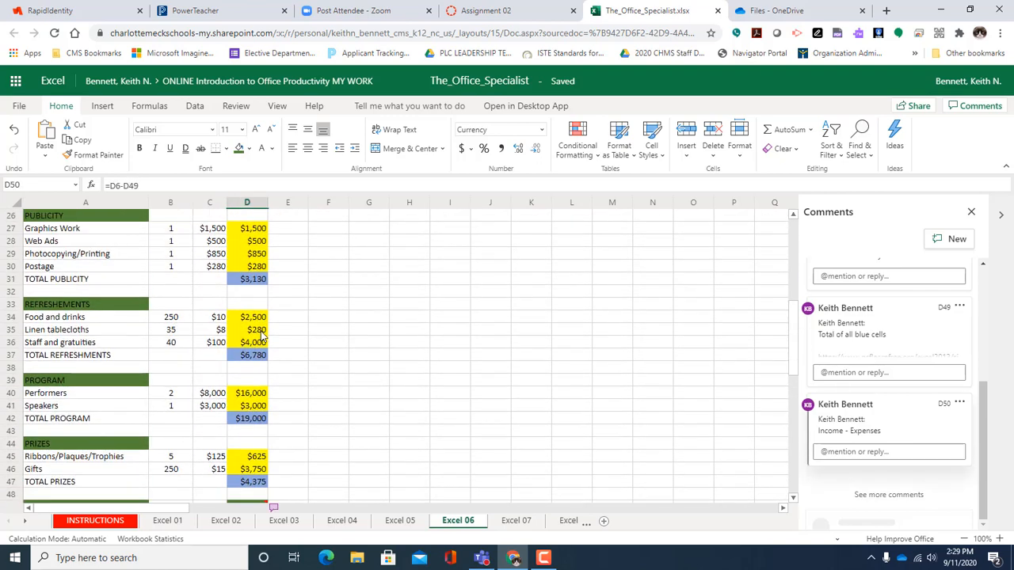
scroll(263, 337, up, 8)
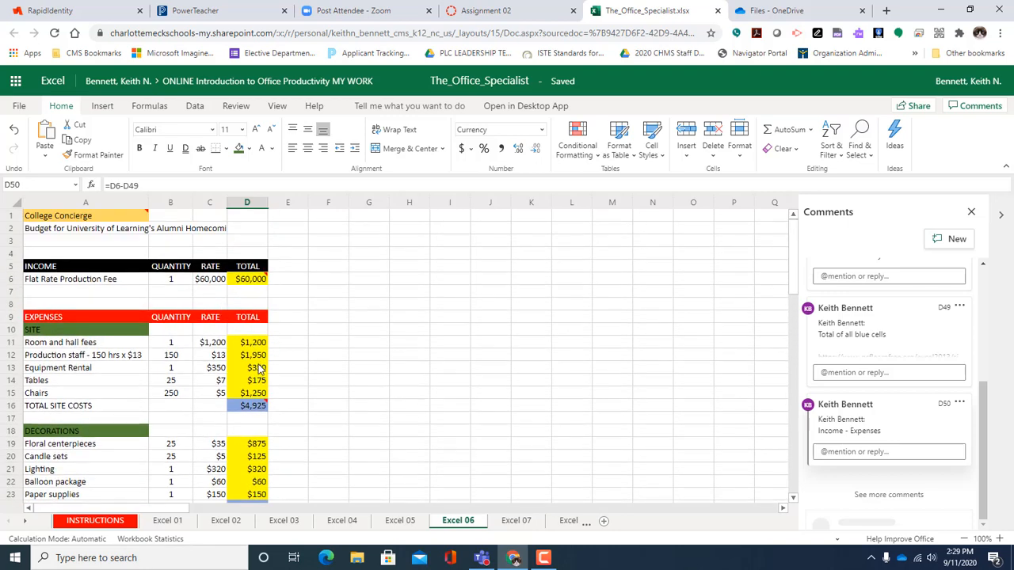
scroll(258, 369, down, 10)
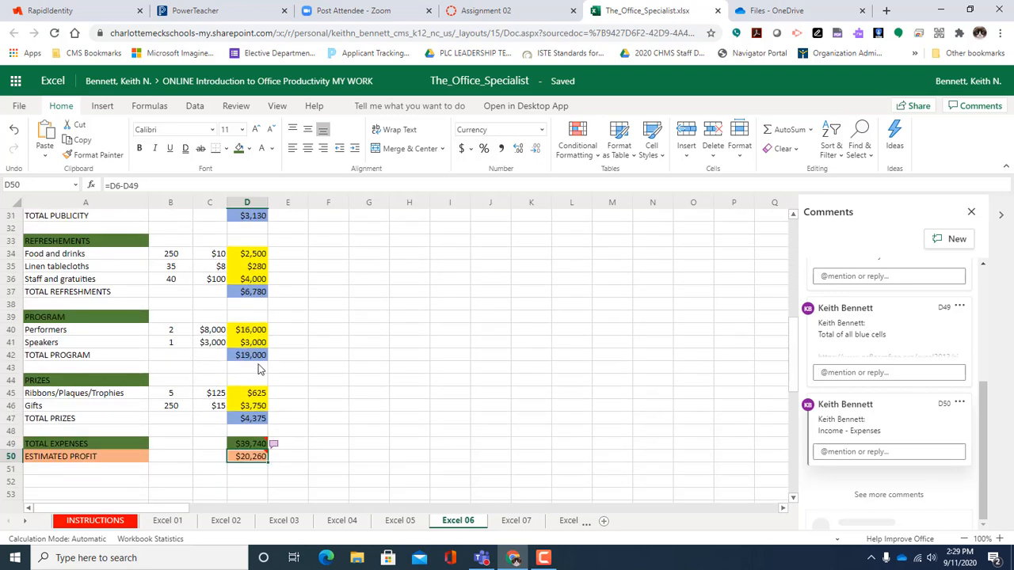
scroll(259, 369, down, 2)
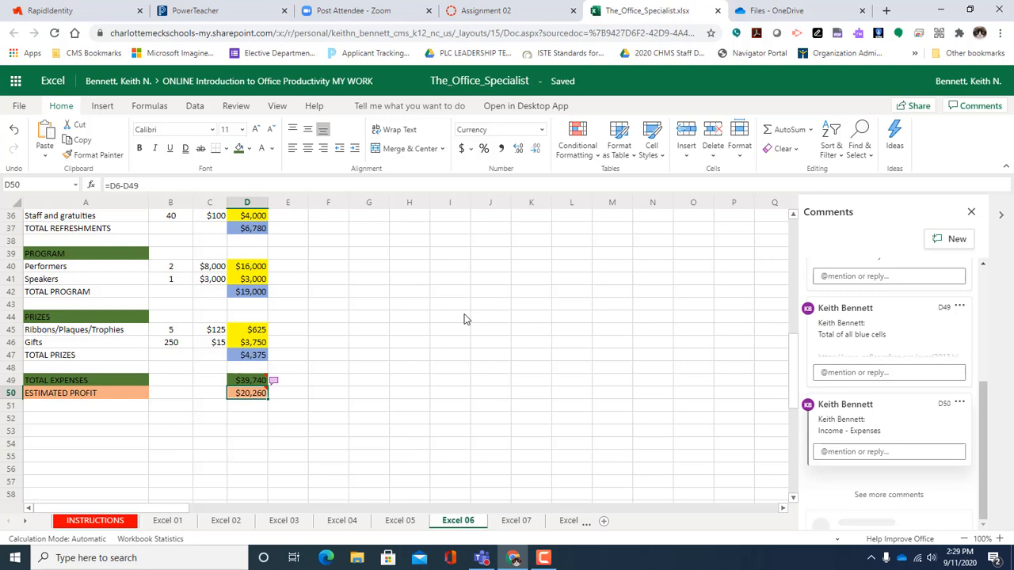
scroll(396, 293, up, 10)
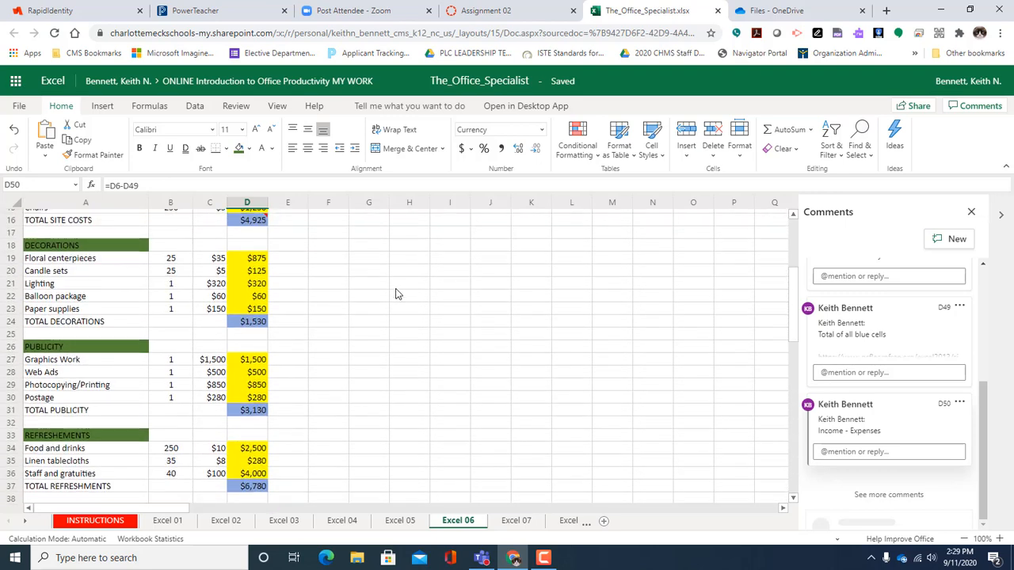
scroll(397, 293, up, 2)
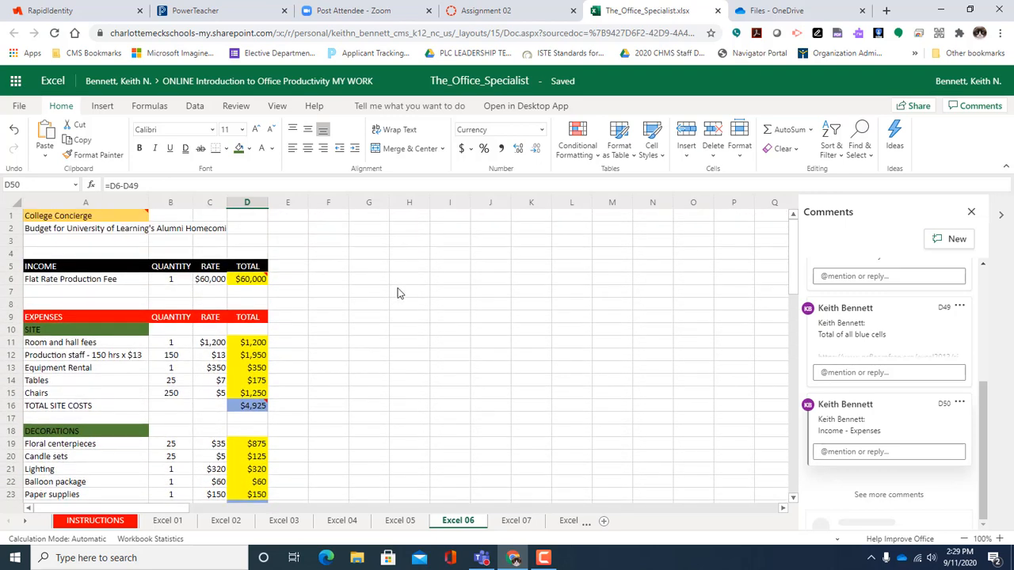
- Merge and center the College Concierge title across A1:D1
click(108, 220)
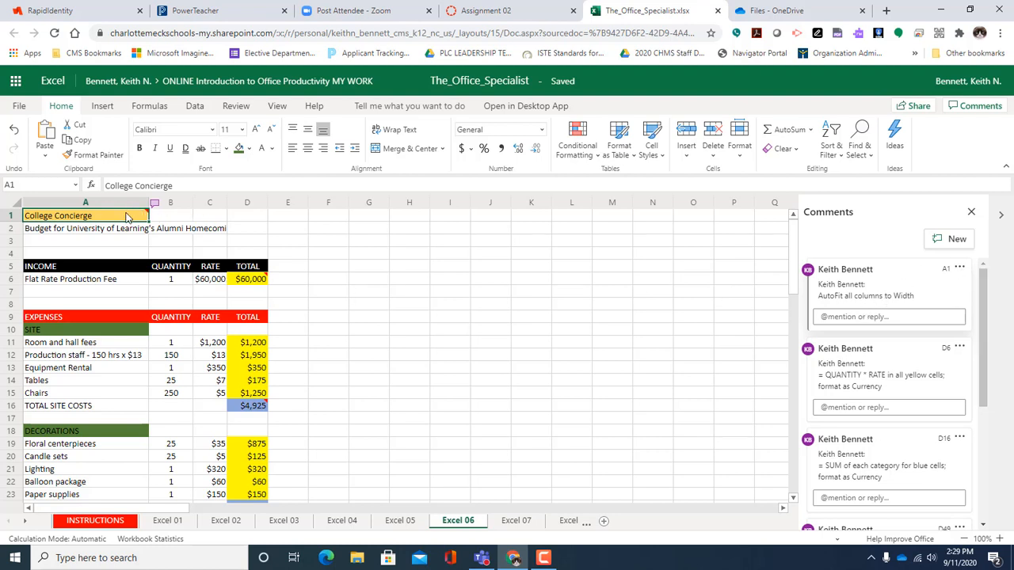
drag(121, 220, 248, 225)
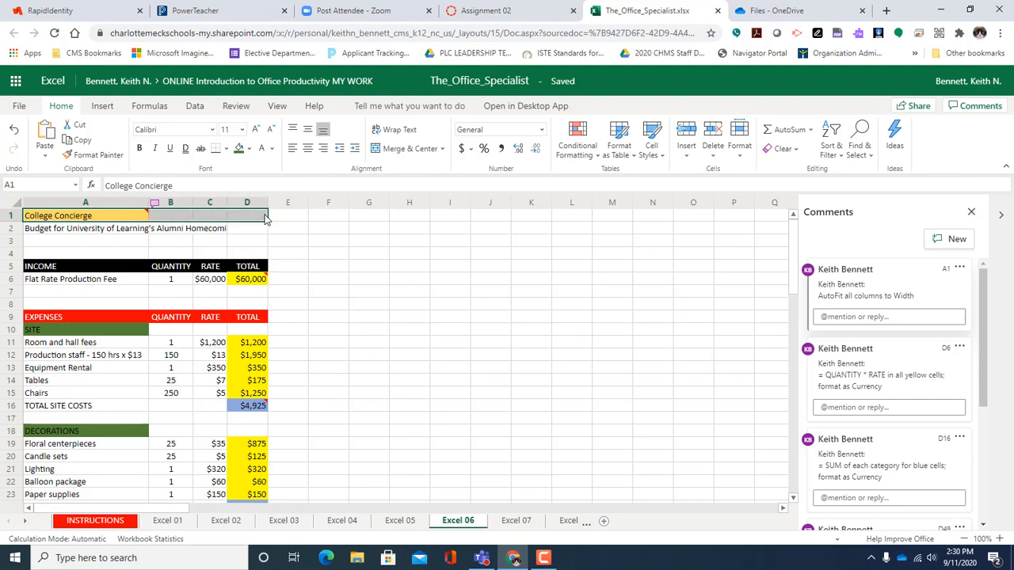
click(405, 148)
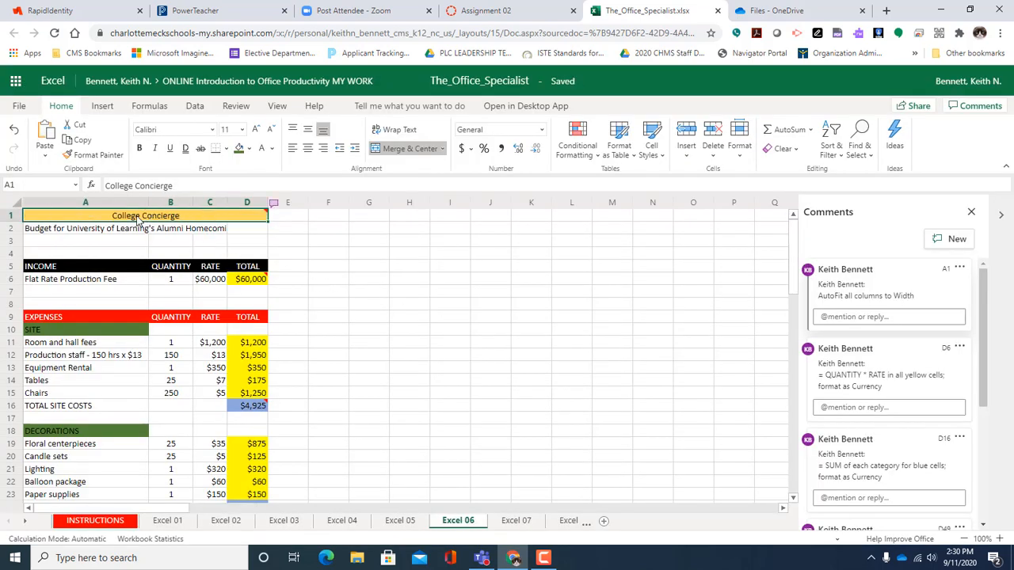
- Unmerge the Alumni Homecoming Party subtitle cells in row 2
click(193, 230)
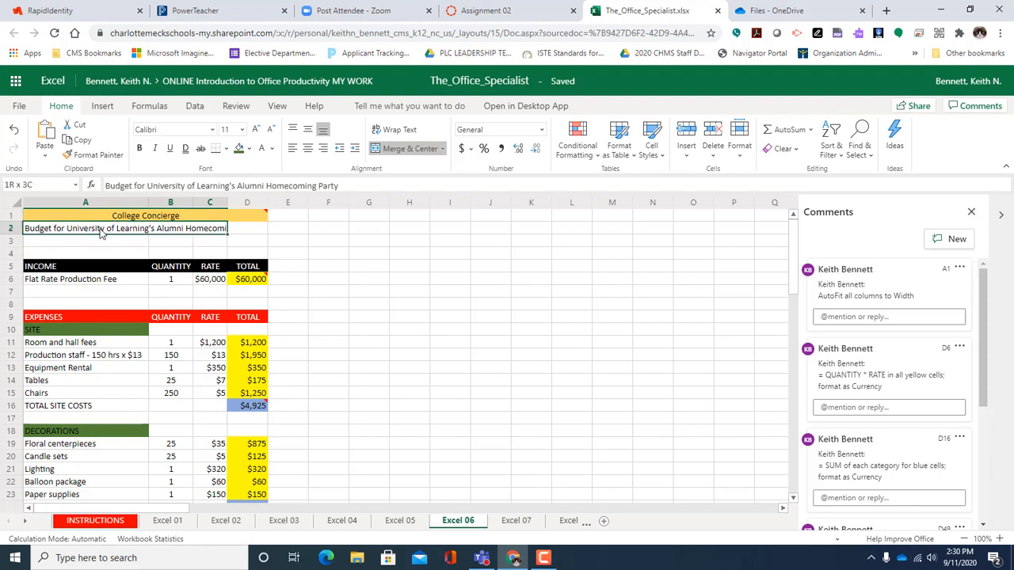
drag(102, 232, 240, 226)
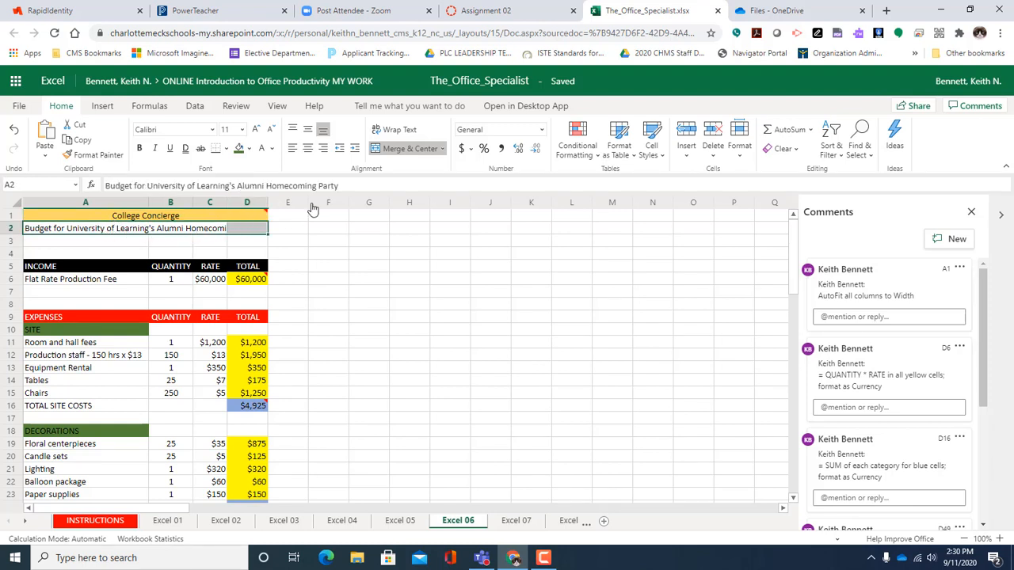
click(432, 153)
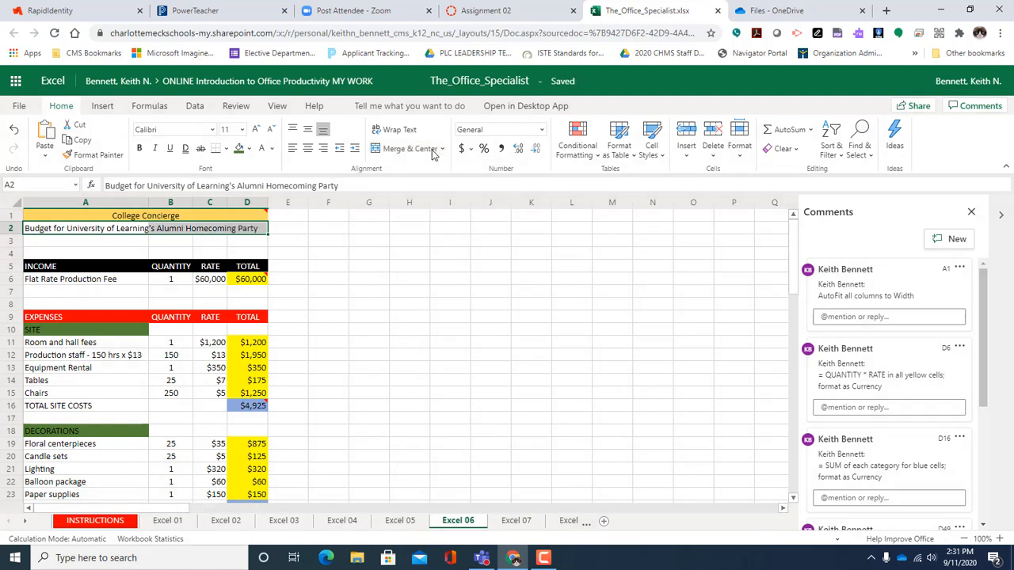
click(377, 231)
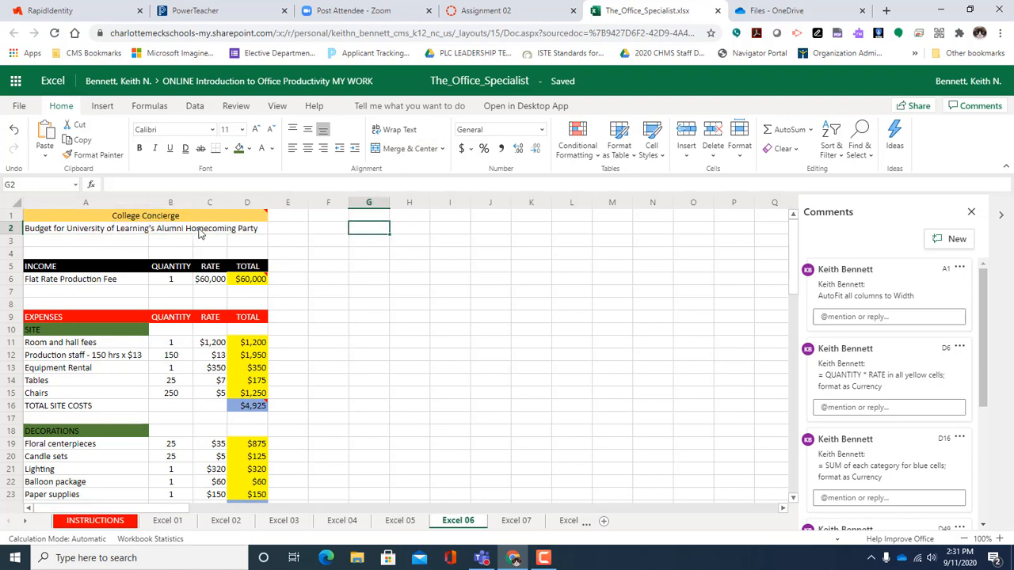
- Apply the Title cell style to the College Concierge heading in A1
click(158, 220)
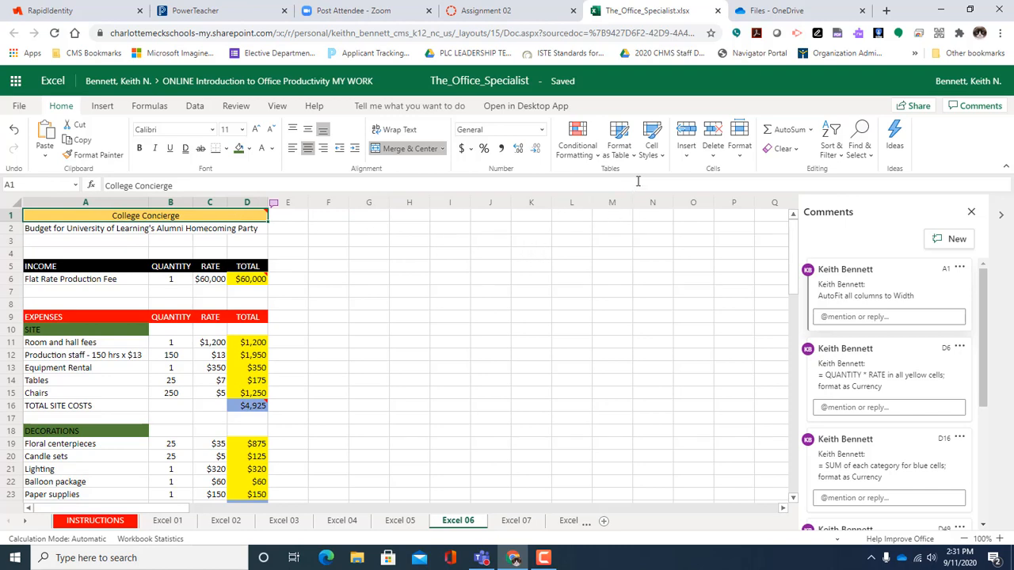
click(656, 160)
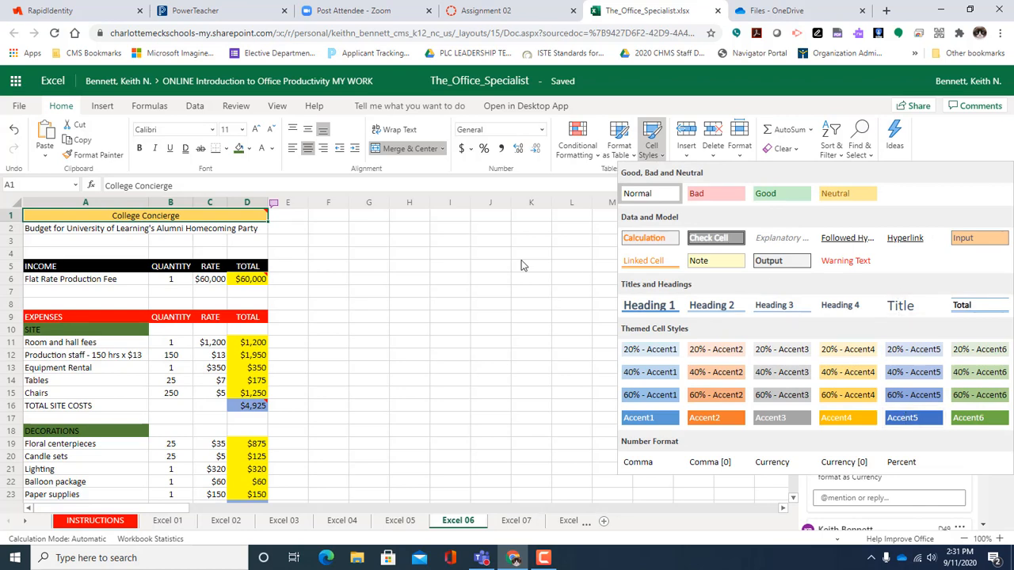
click(900, 308)
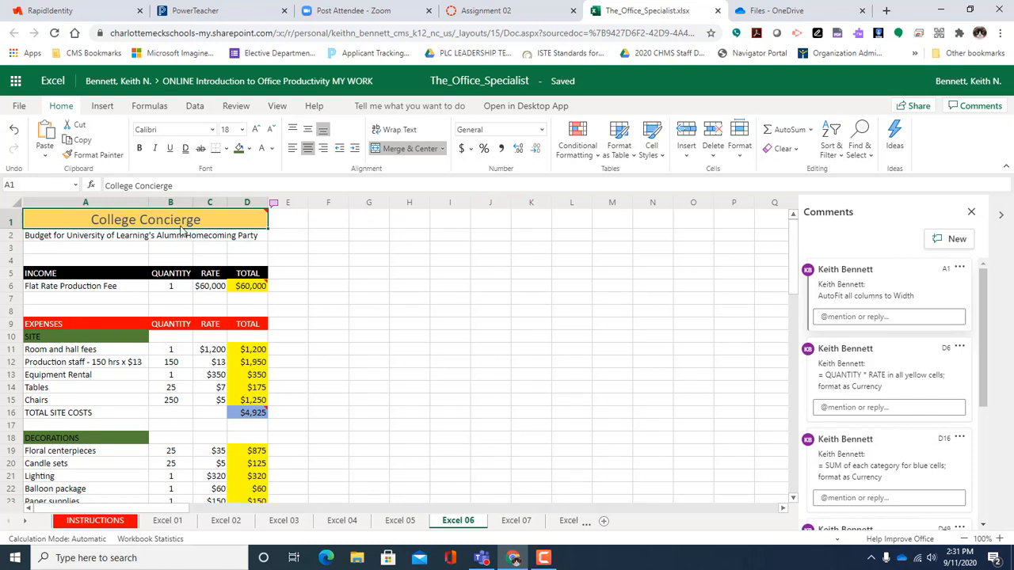
- Merge and center the Alumni Homecoming Party subtitle across A2:D2
click(122, 238)
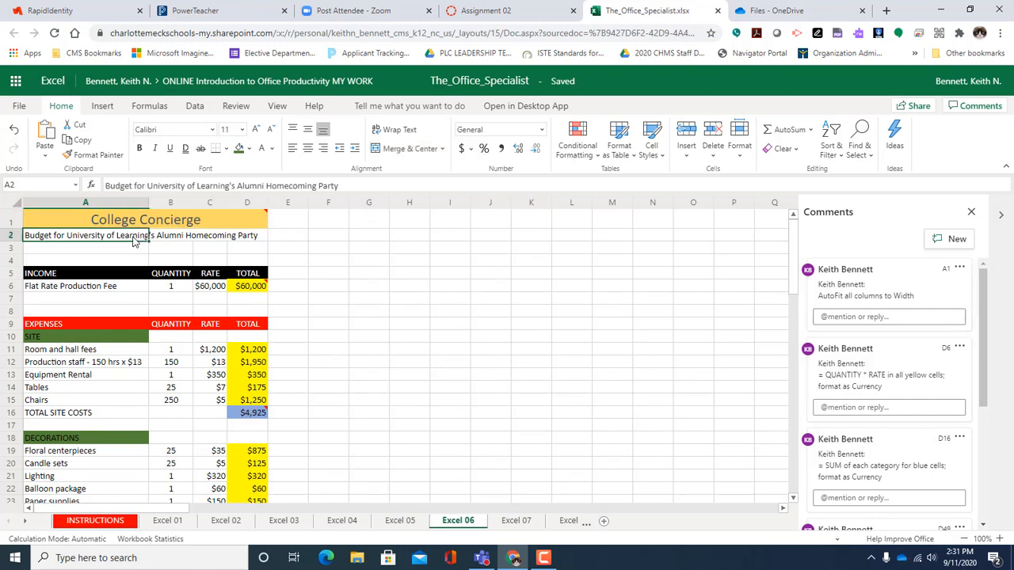
drag(131, 237, 236, 237)
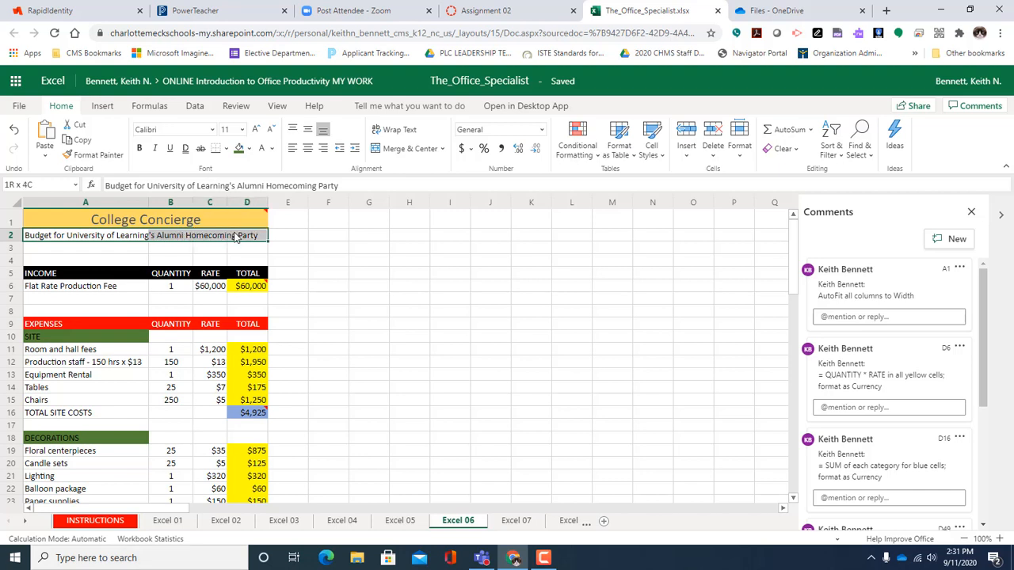
click(405, 149)
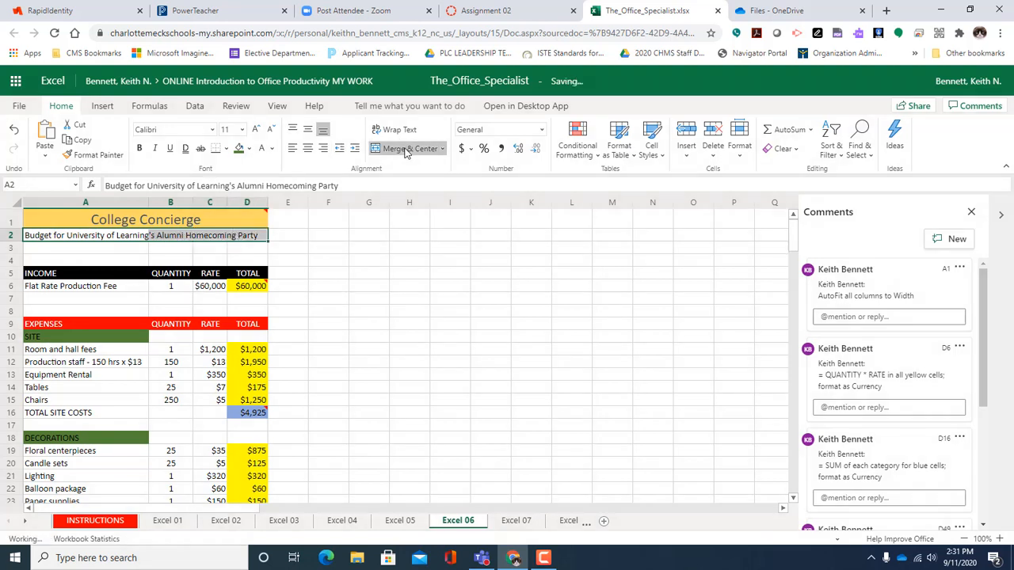
- Apply the 20% - Accent5 cell style to the merged Alumni Homecoming Party subtitle in row 2
click(661, 159)
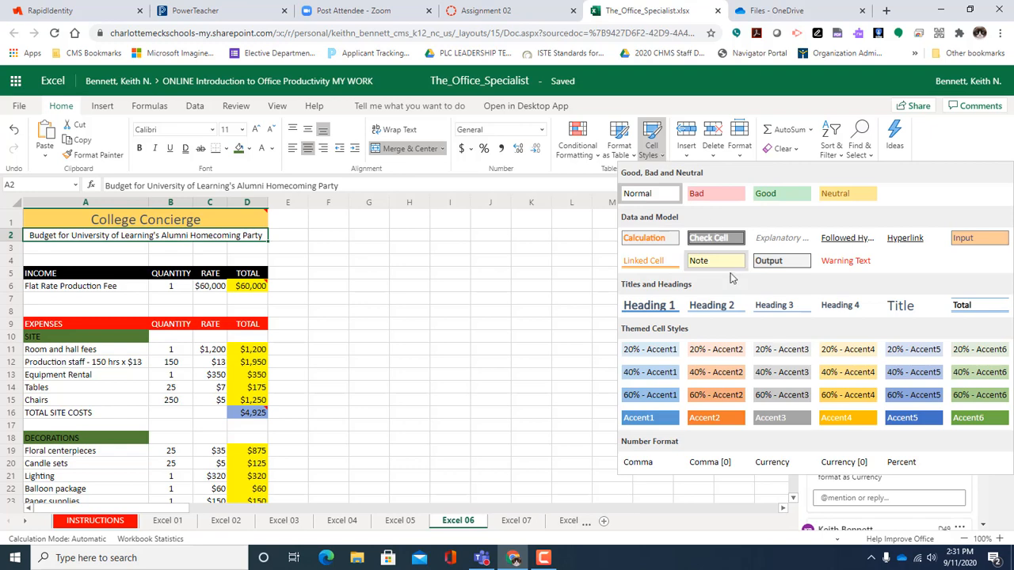
click(904, 354)
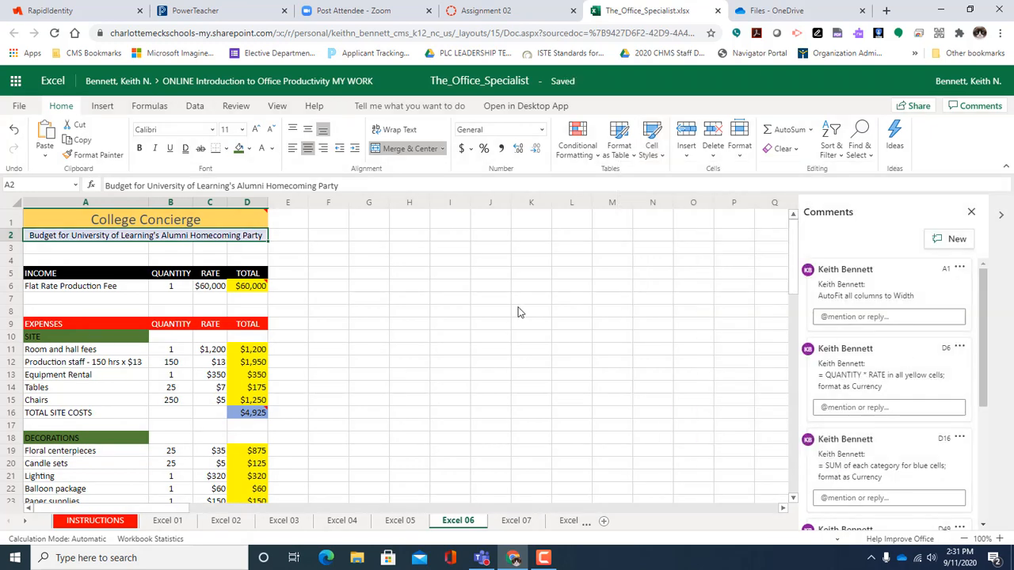
click(655, 155)
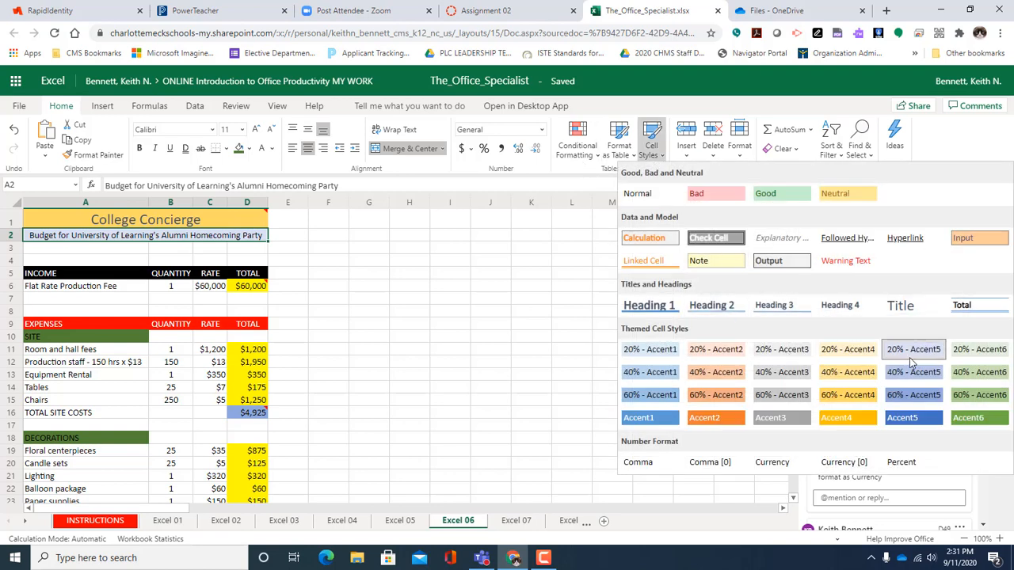
click(313, 255)
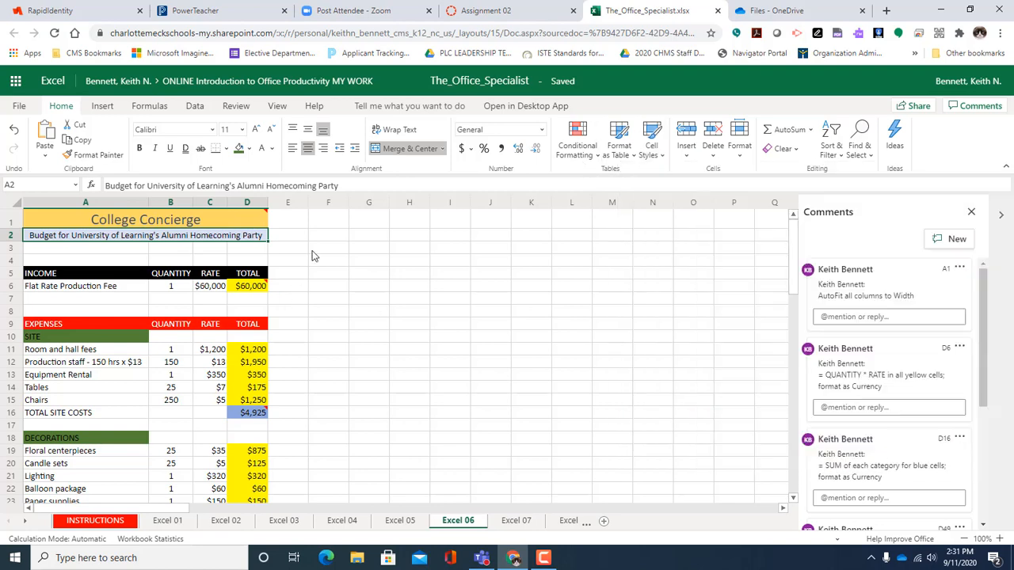
click(364, 324)
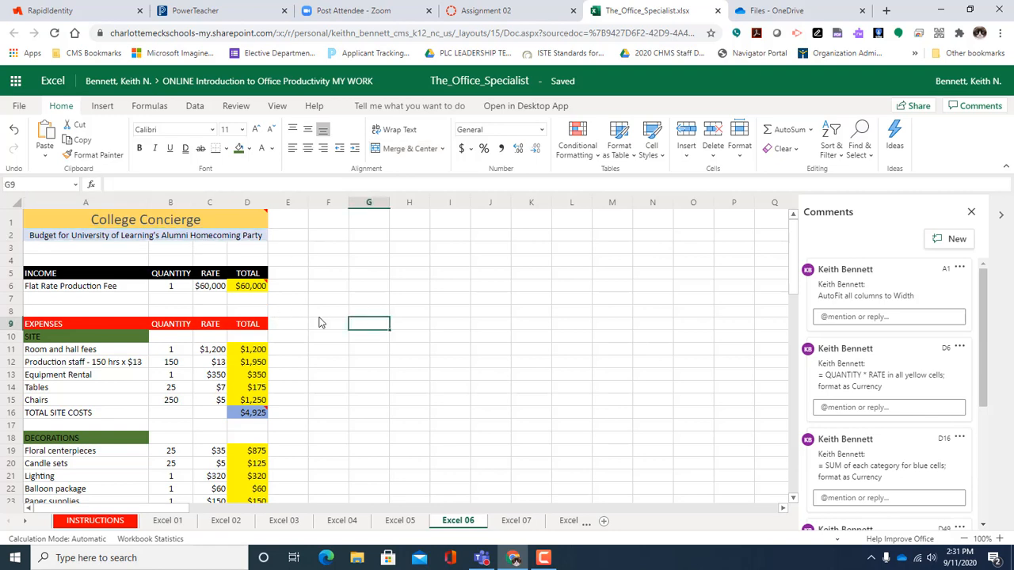
- Review the completed budget from the title rows down to the total expenses and estimated profit rows
scroll(317, 320, down, 2)
scroll(264, 307, up, 1)
scroll(292, 314, down, 2)
scroll(290, 316, down, 10)
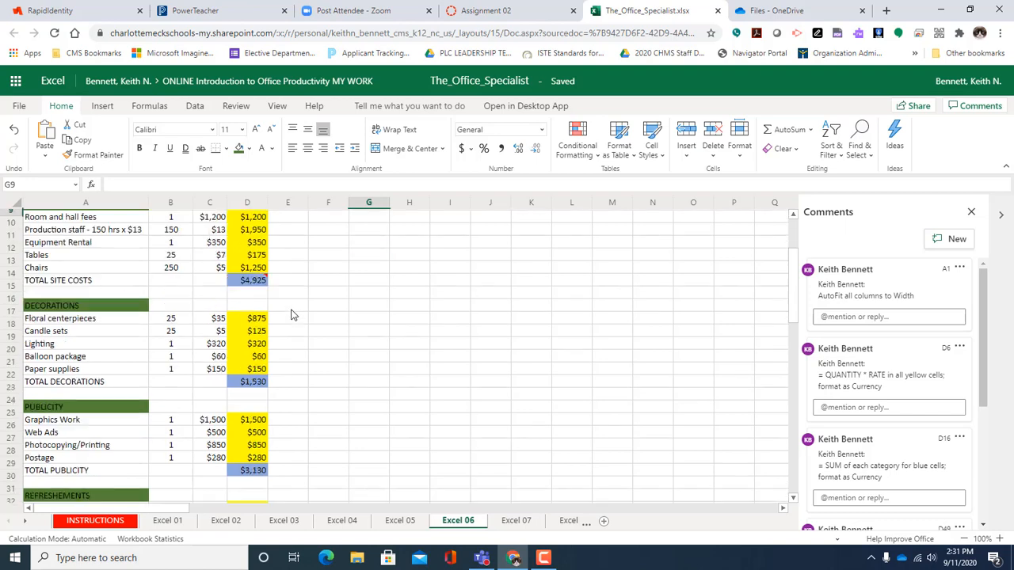
scroll(290, 315, down, 1)
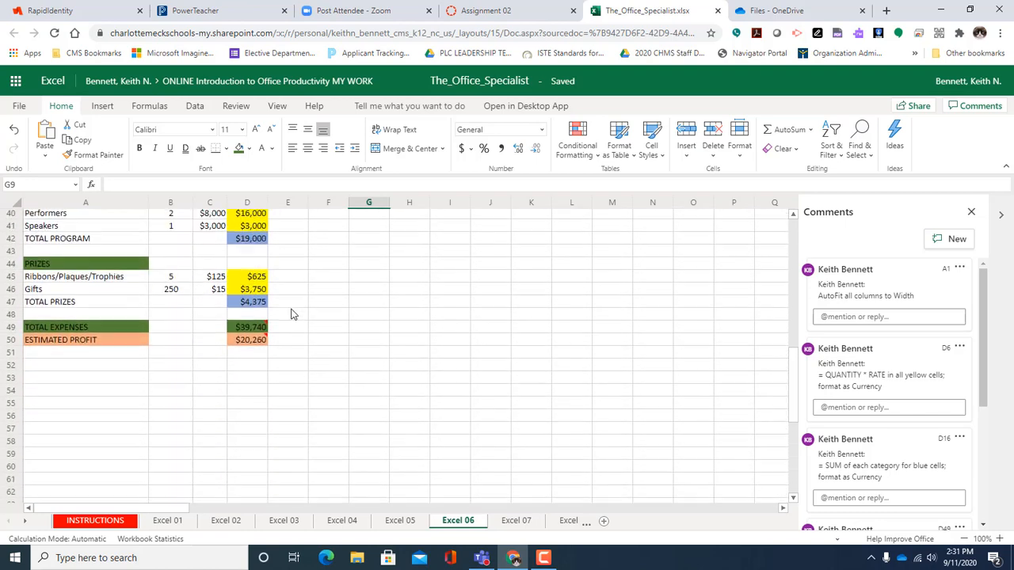
scroll(289, 309, up, 12)
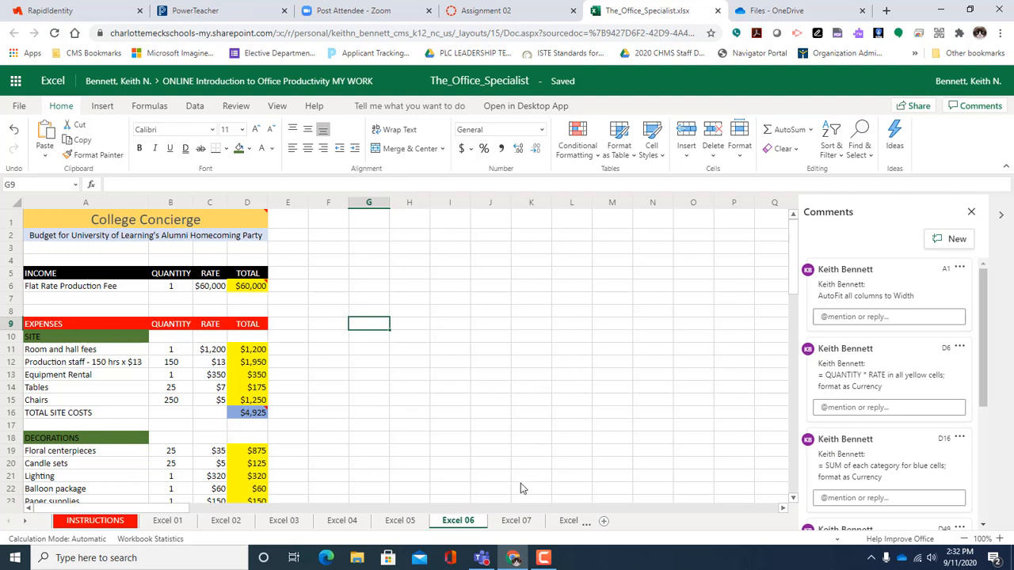
mouse_move(543, 561)
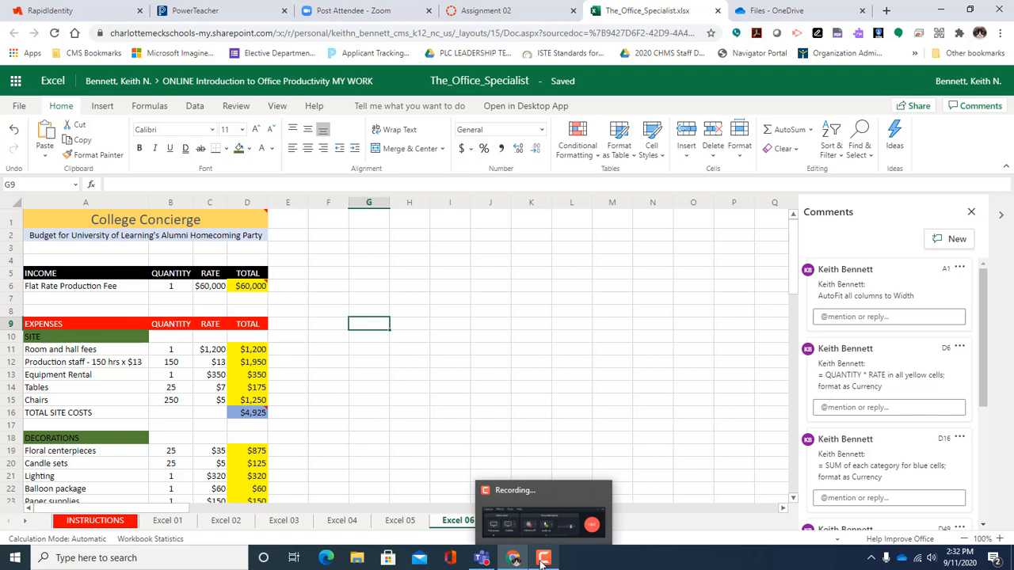
mouse_move(588, 529)
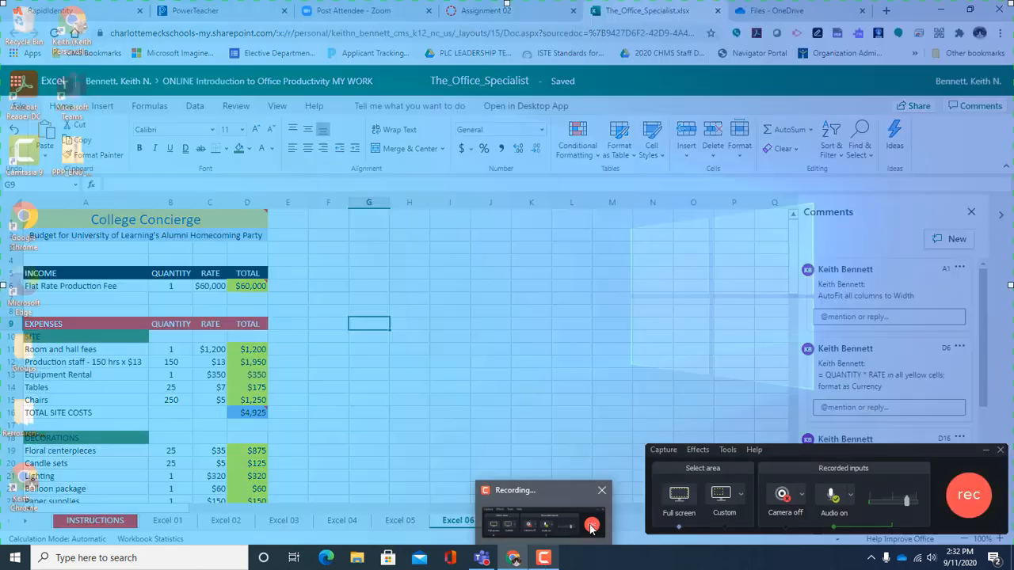